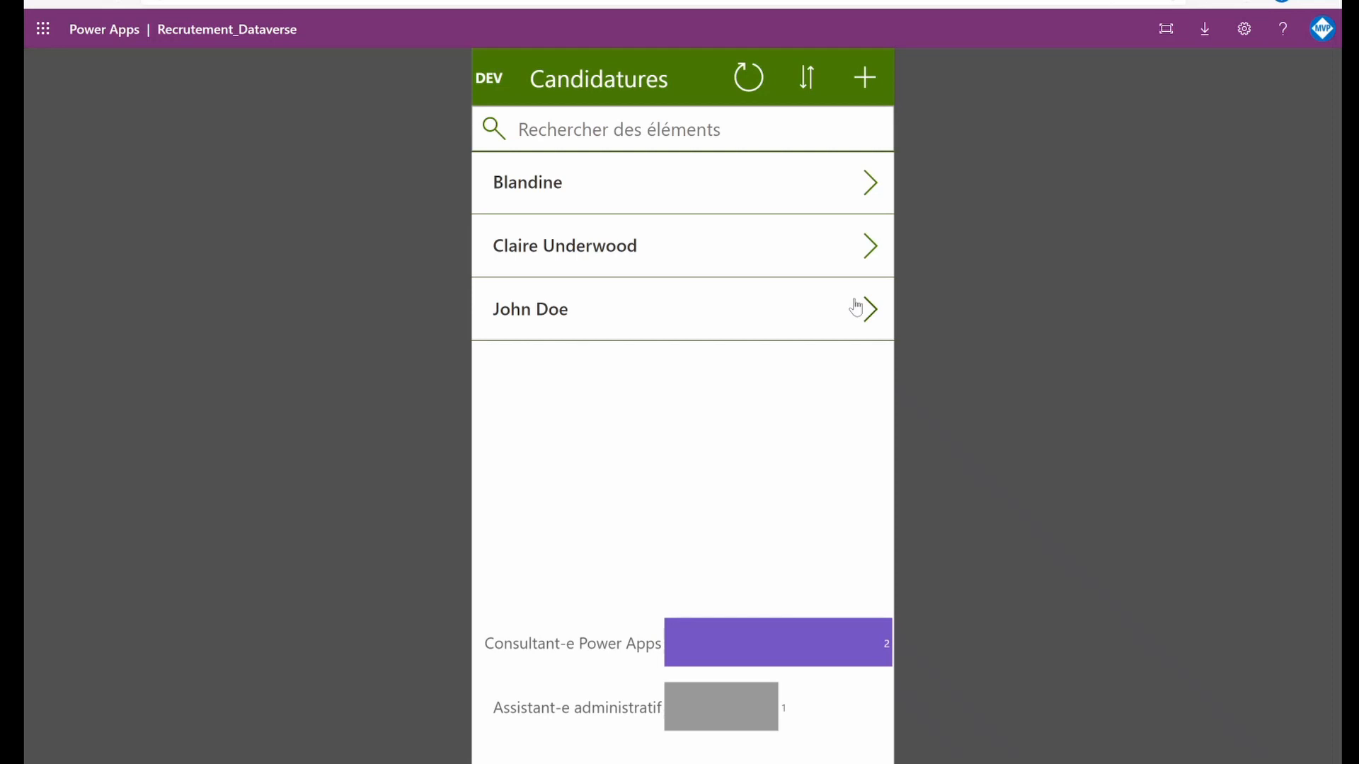
# Change the last listed candidate's Poste to Consultant-e Power BI Confirmé-e, save the record, and return to the candidatures list.
pyautogui.click(871, 319)
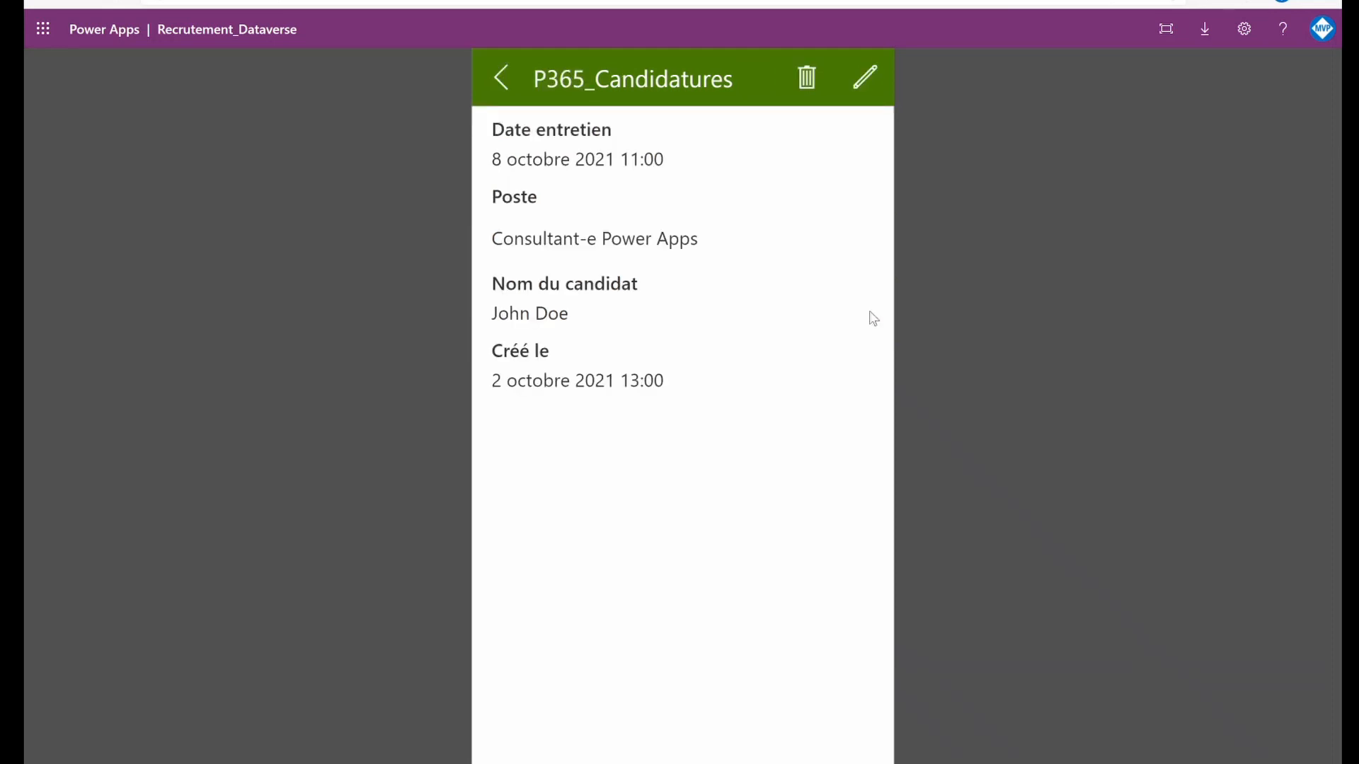
pyautogui.click(868, 86)
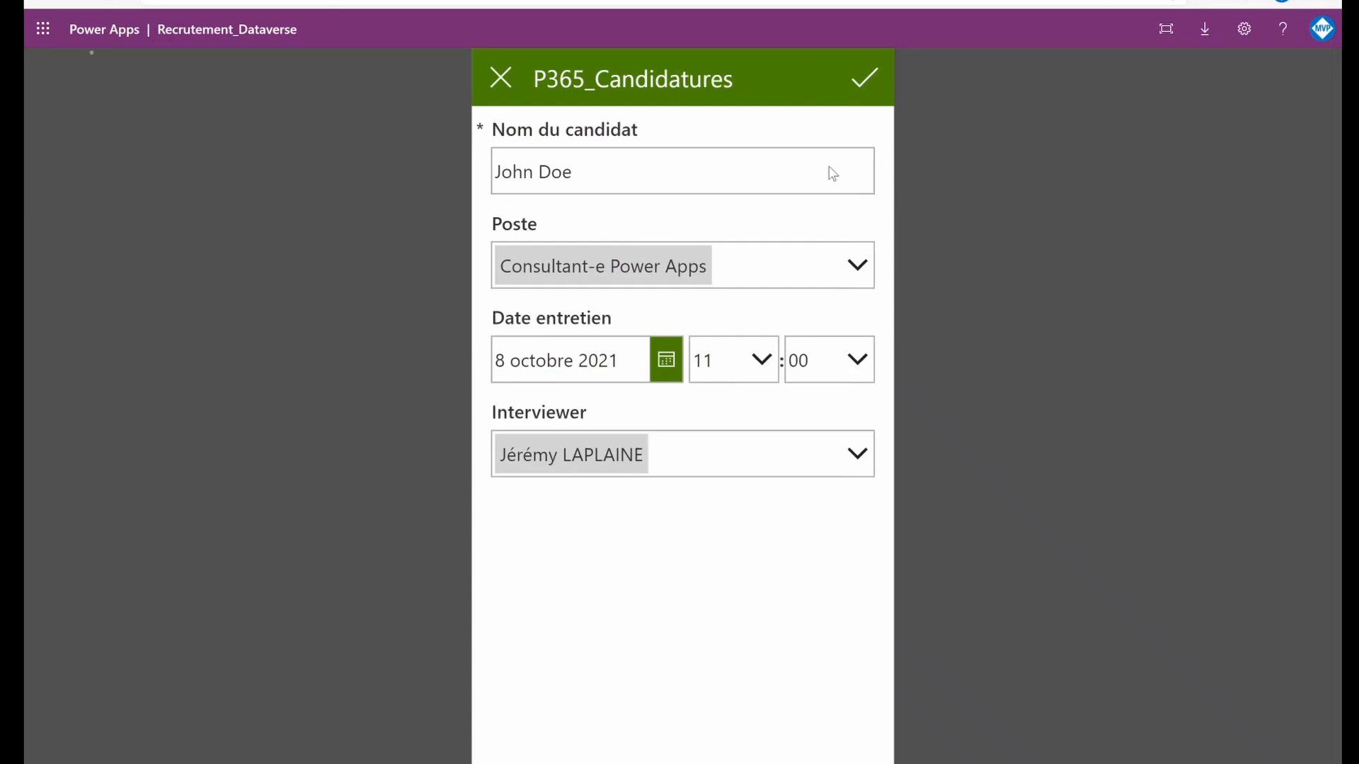
pyautogui.click(863, 281)
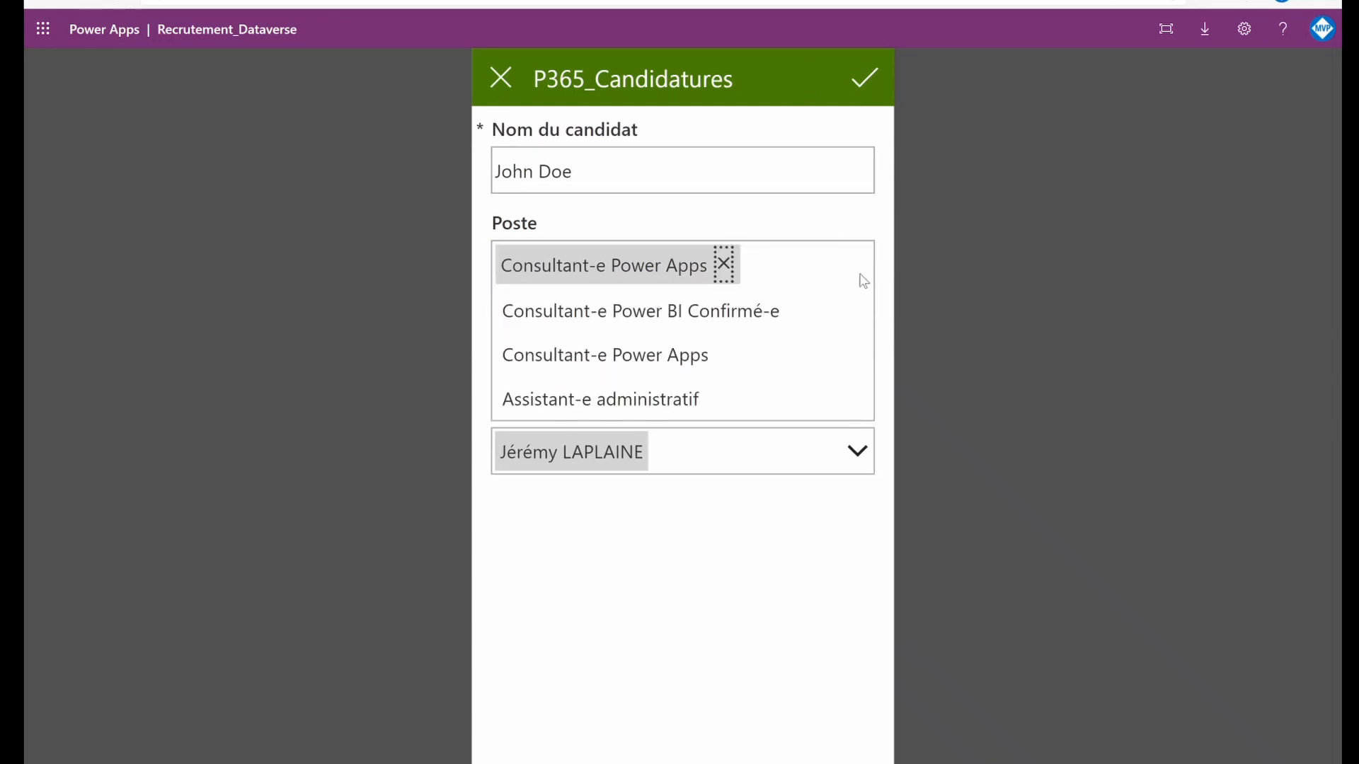
pyautogui.click(722, 316)
pyautogui.click(855, 91)
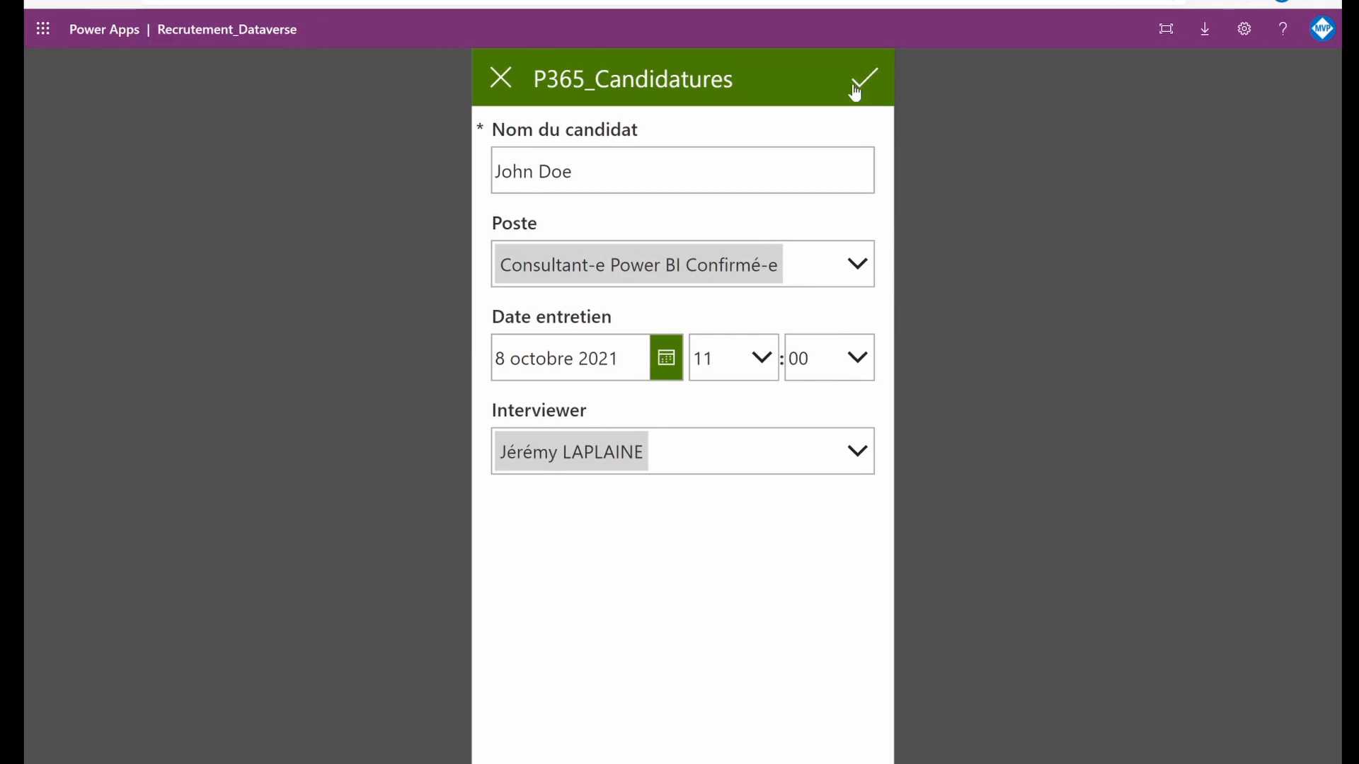
pyautogui.click(503, 78)
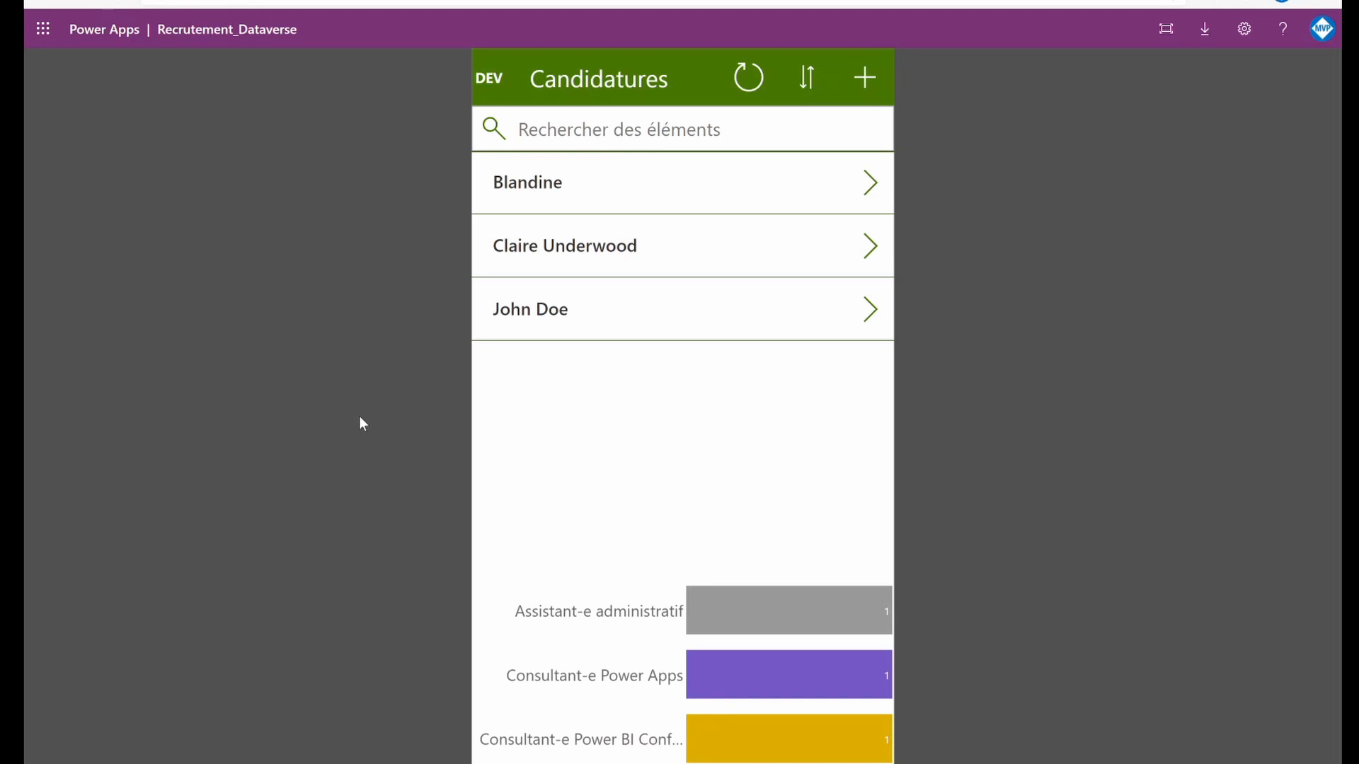
# Switch to PowerPoint and review the "Cas concret pour bien comprendre" slide with the DEV, TEST and PROD environments.
pyautogui.hotkey('alt', 'Tab')
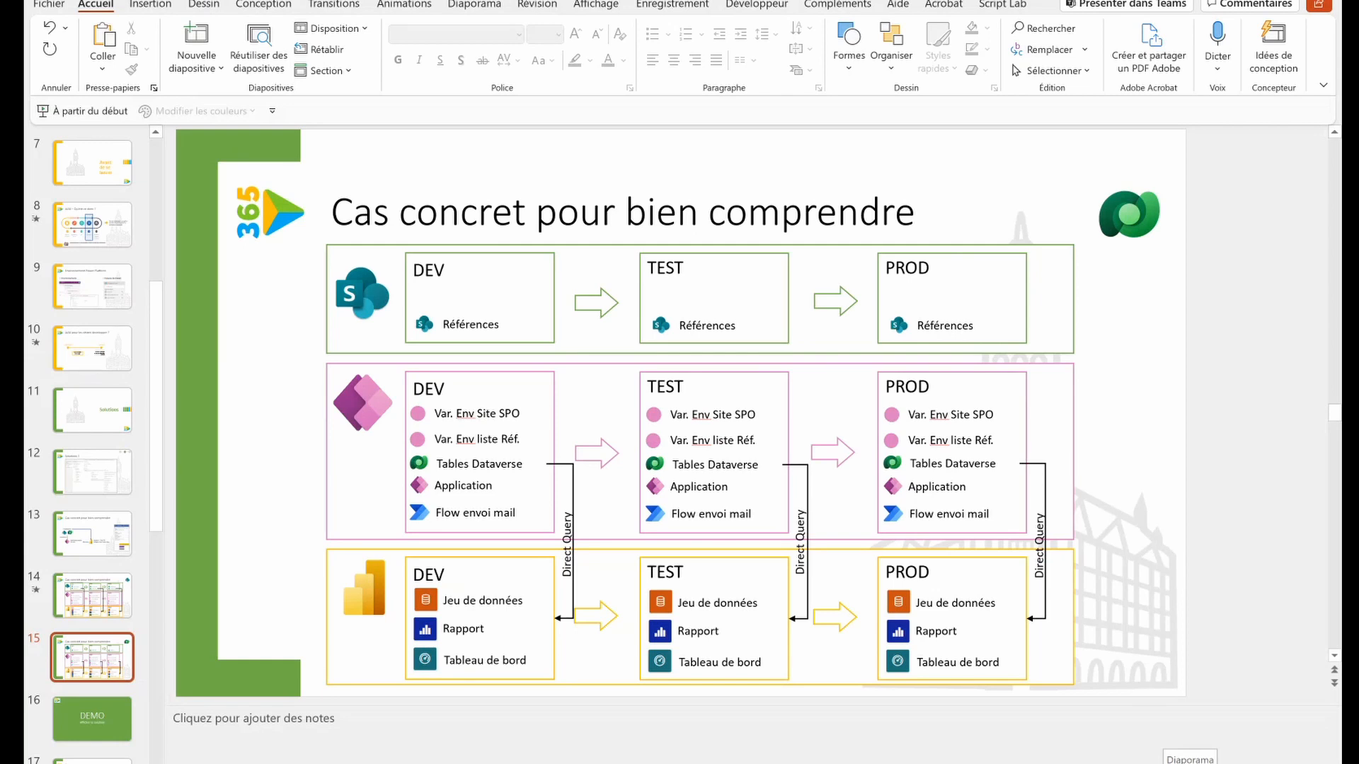
pyautogui.click(99, 706)
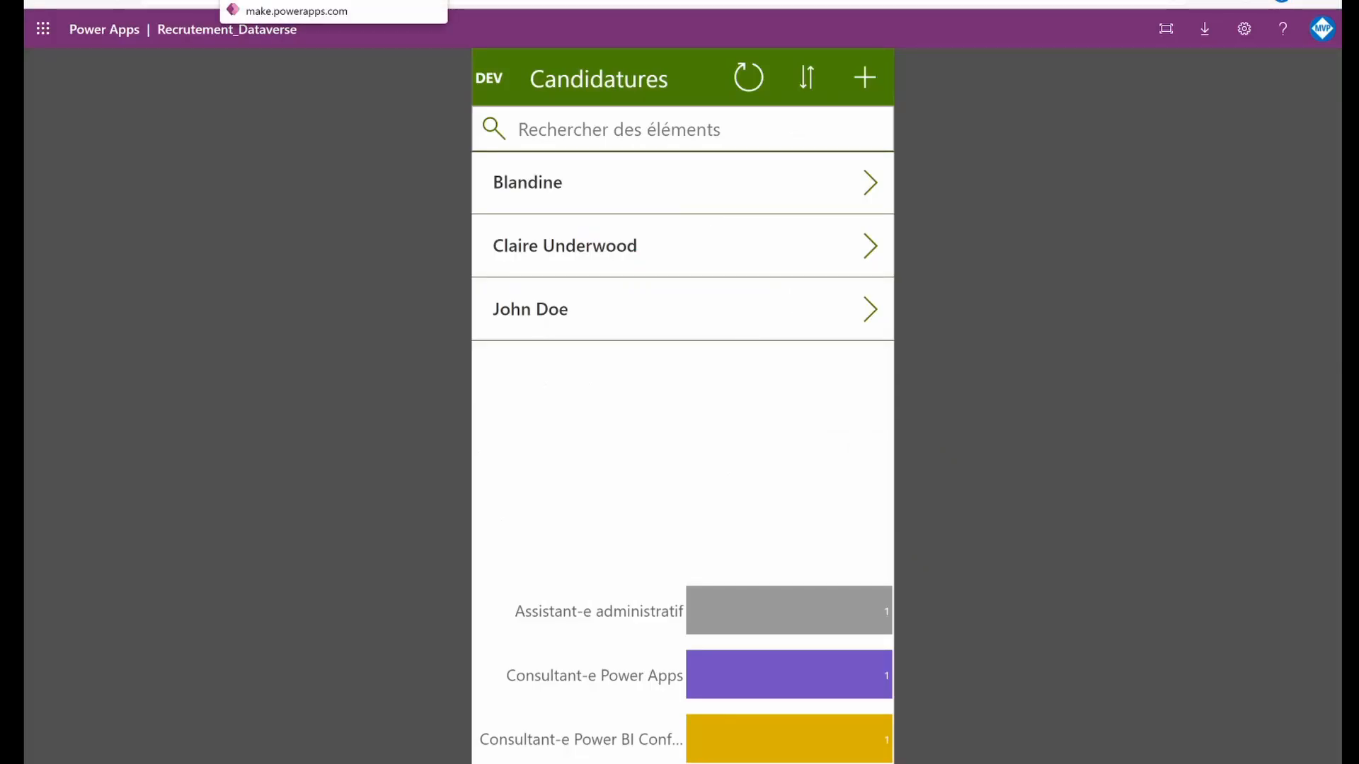
# Switch to the Power Apps maker portal, open the Power365 solution, and view its applications and options.
pyautogui.click(298, 2)
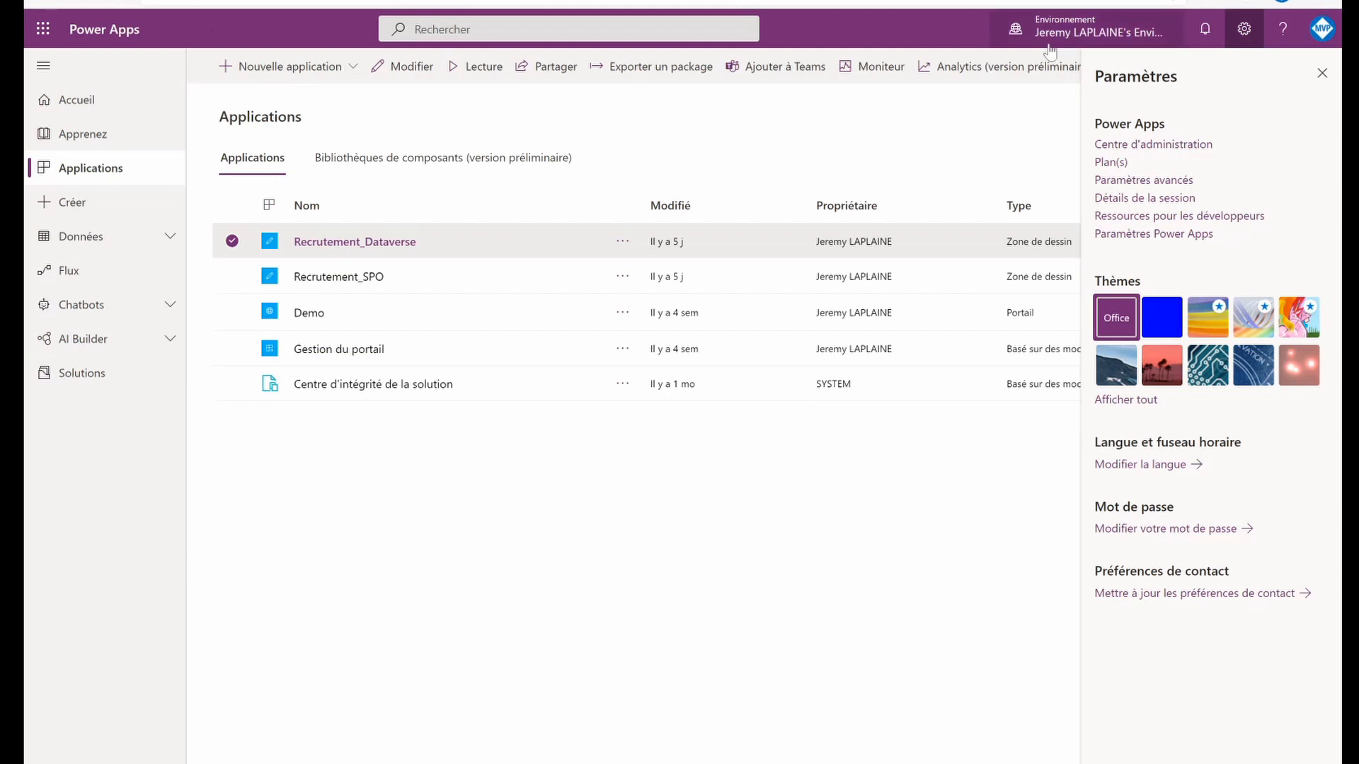
pyautogui.click(1323, 74)
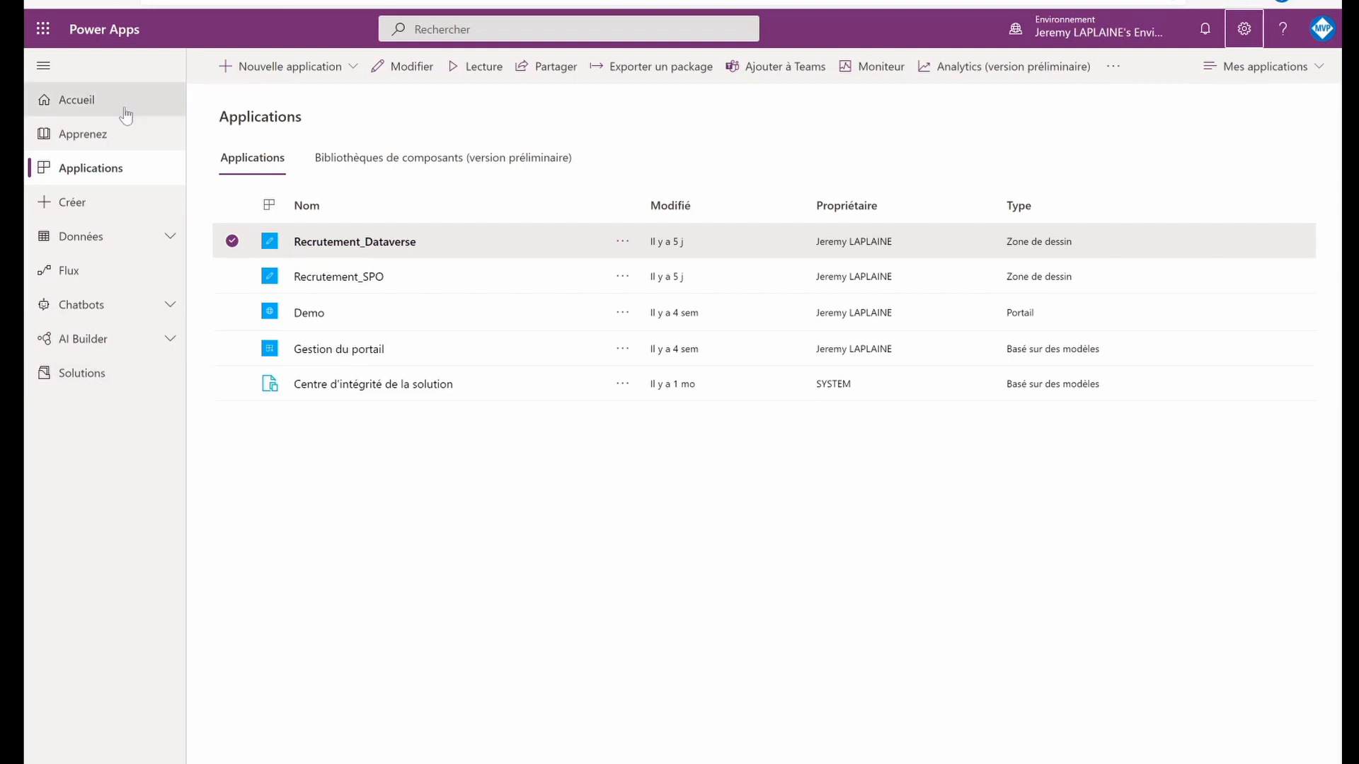
pyautogui.click(96, 380)
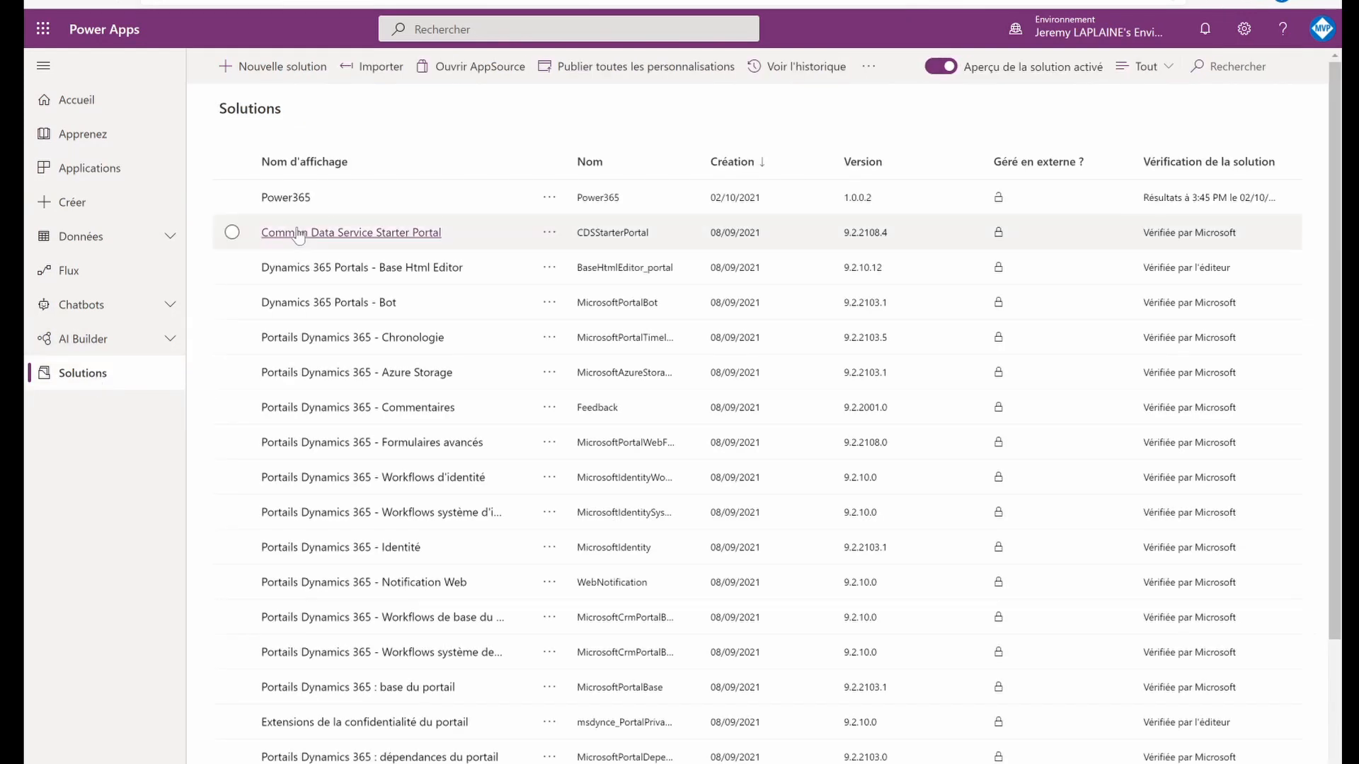
pyautogui.click(286, 198)
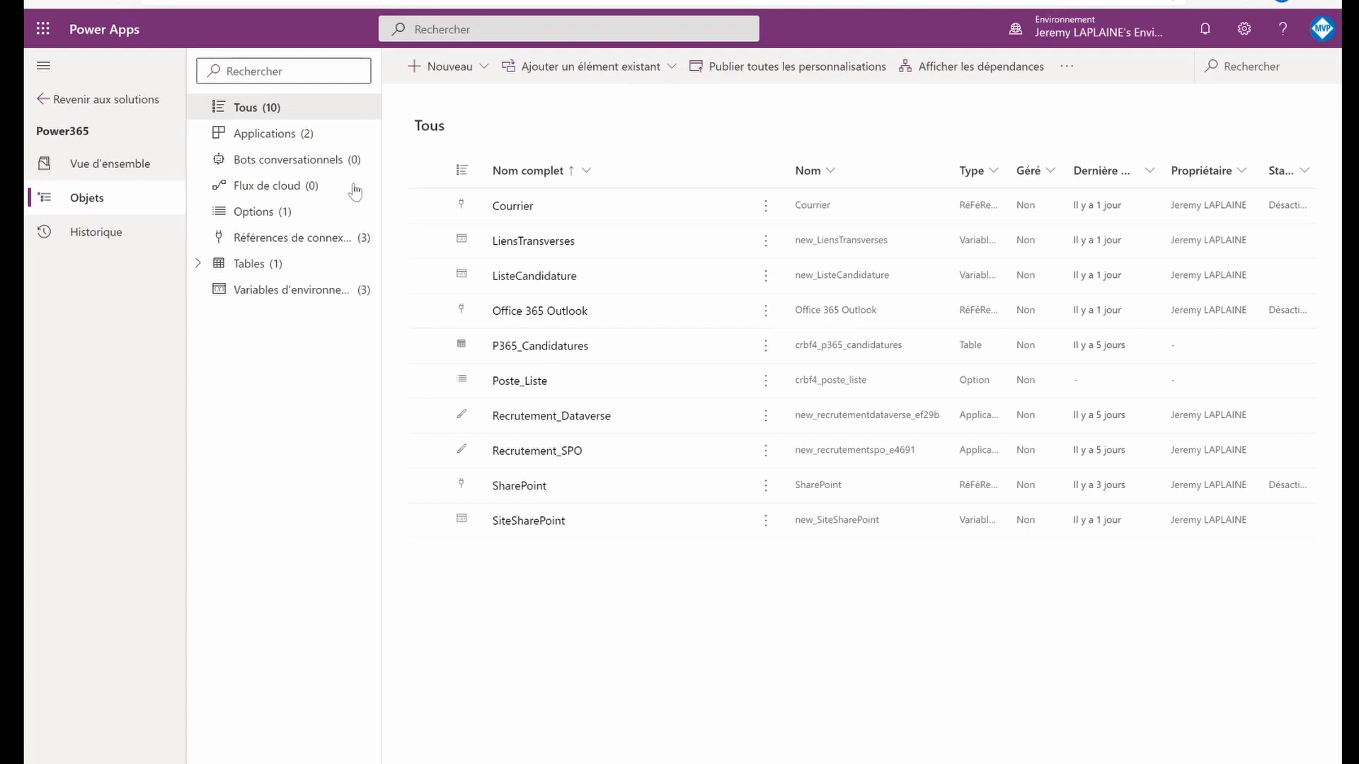
pyautogui.click(296, 141)
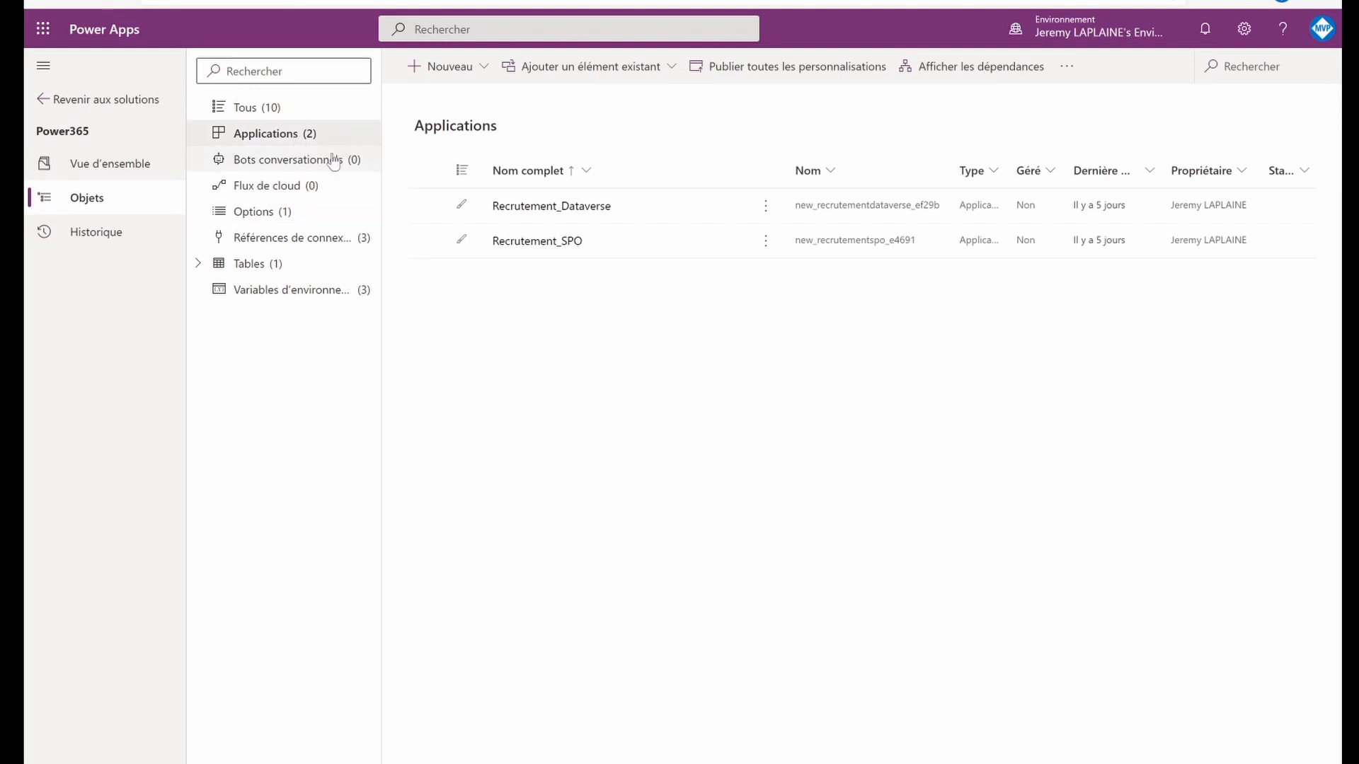
pyautogui.click(282, 215)
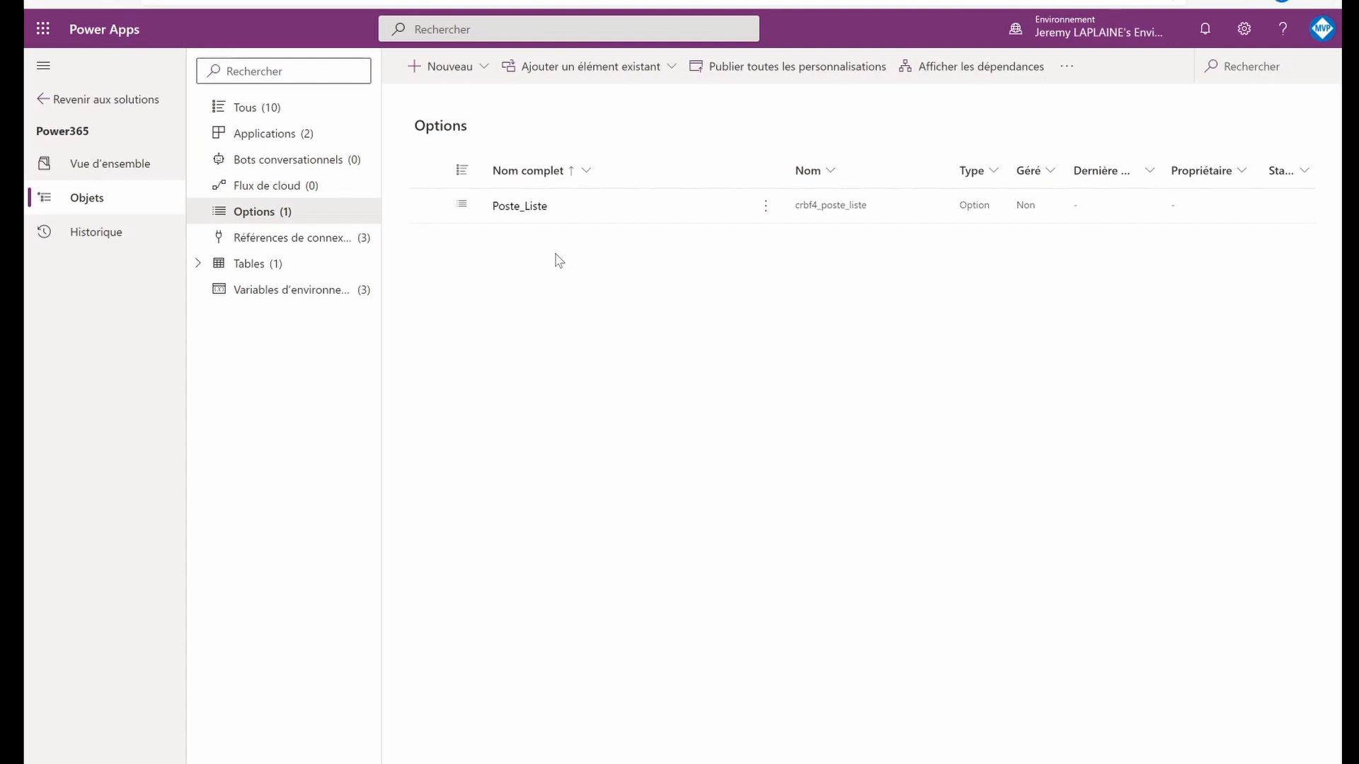
# Add the required components of the Recrutement_Dataverse application to the Power365 solution.
pyautogui.click(297, 137)
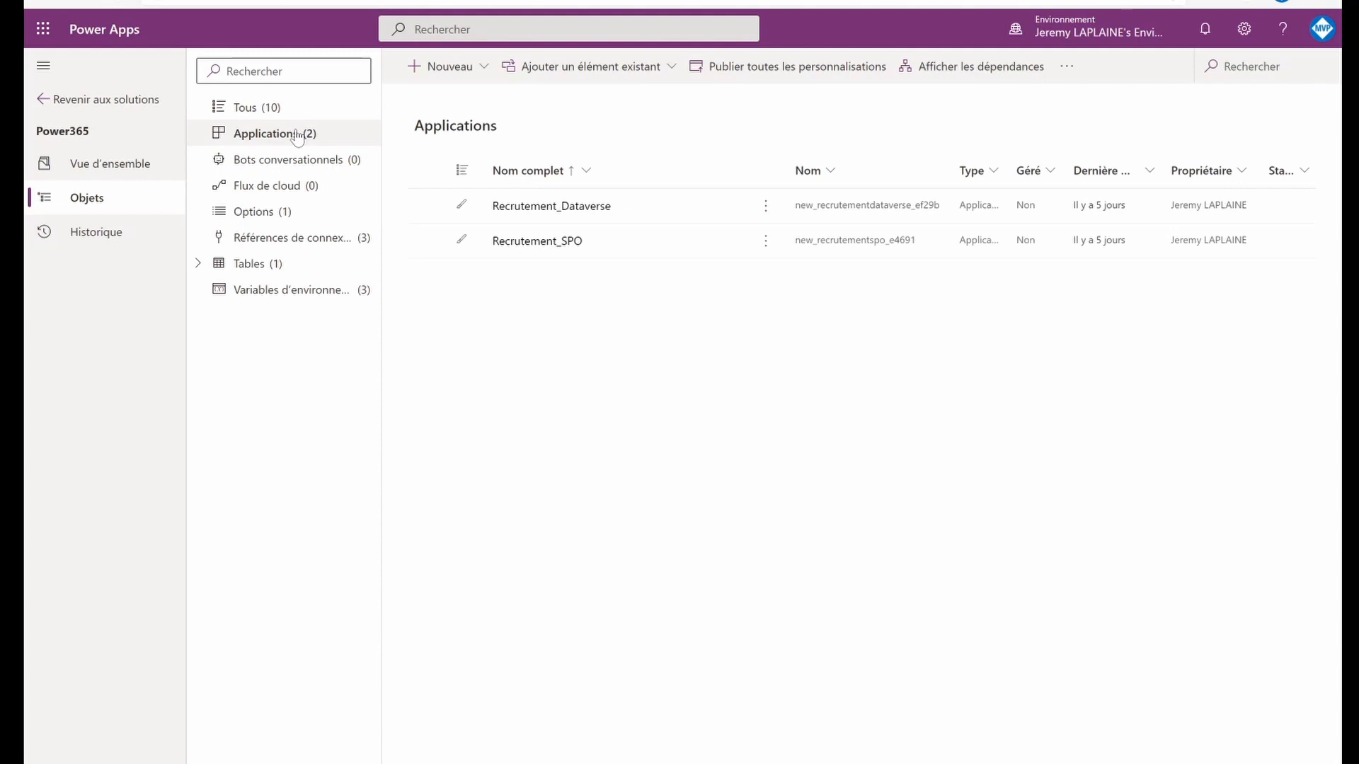
pyautogui.click(428, 205)
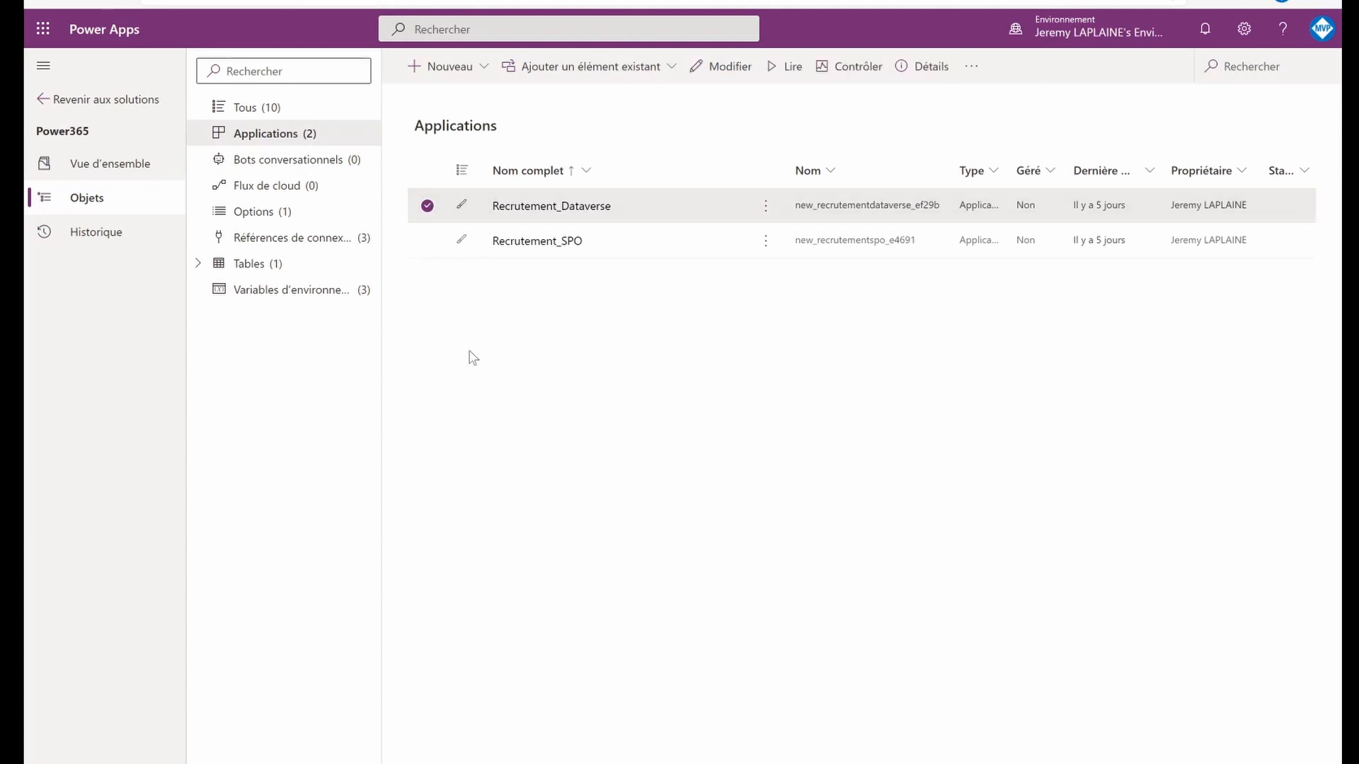
pyautogui.click(961, 67)
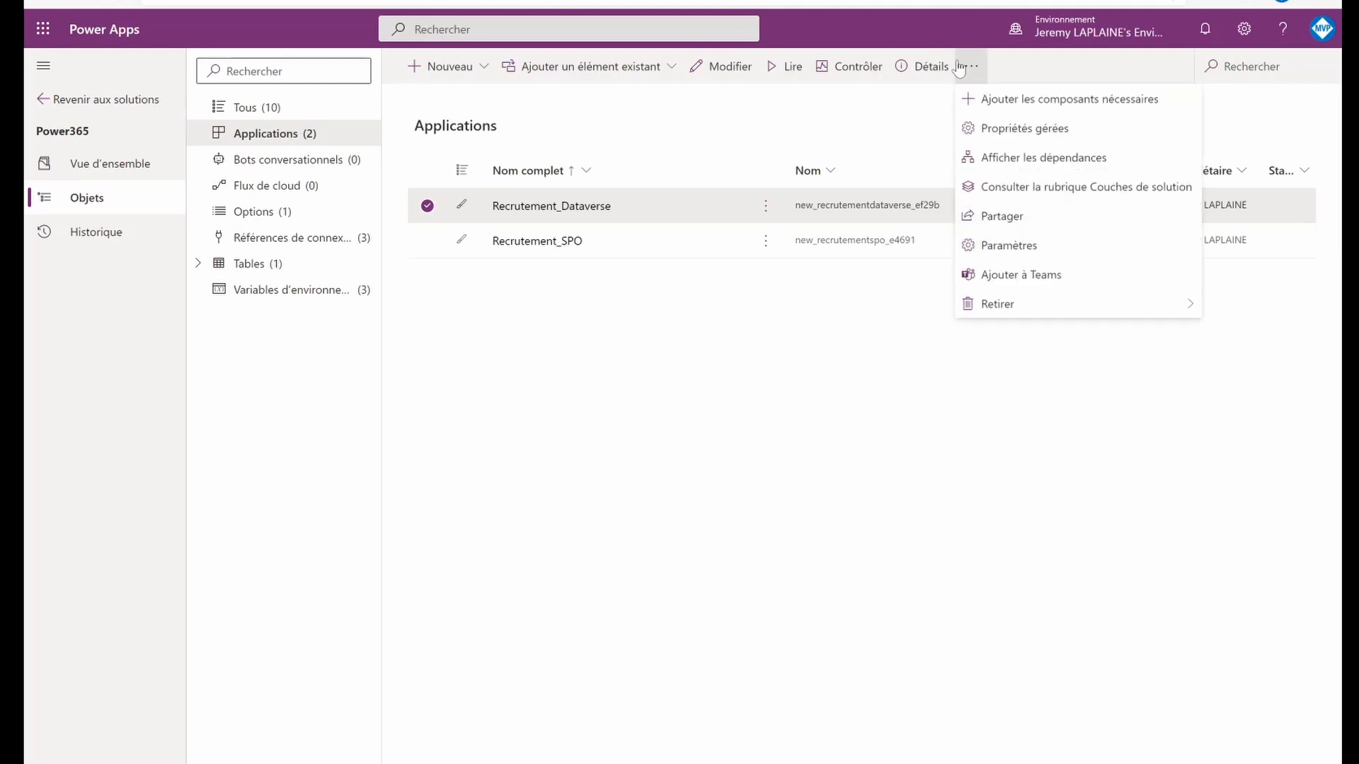
pyautogui.click(1004, 100)
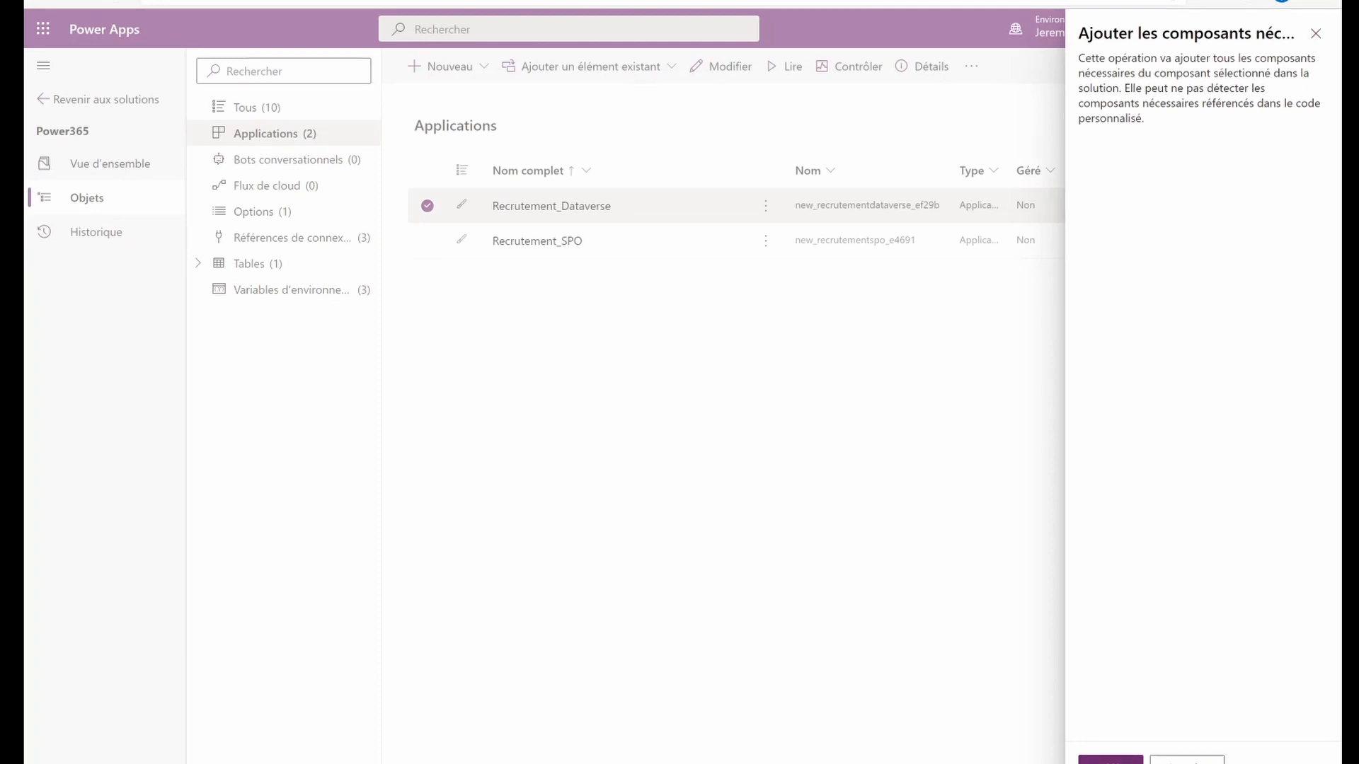
pyautogui.click(1110, 760)
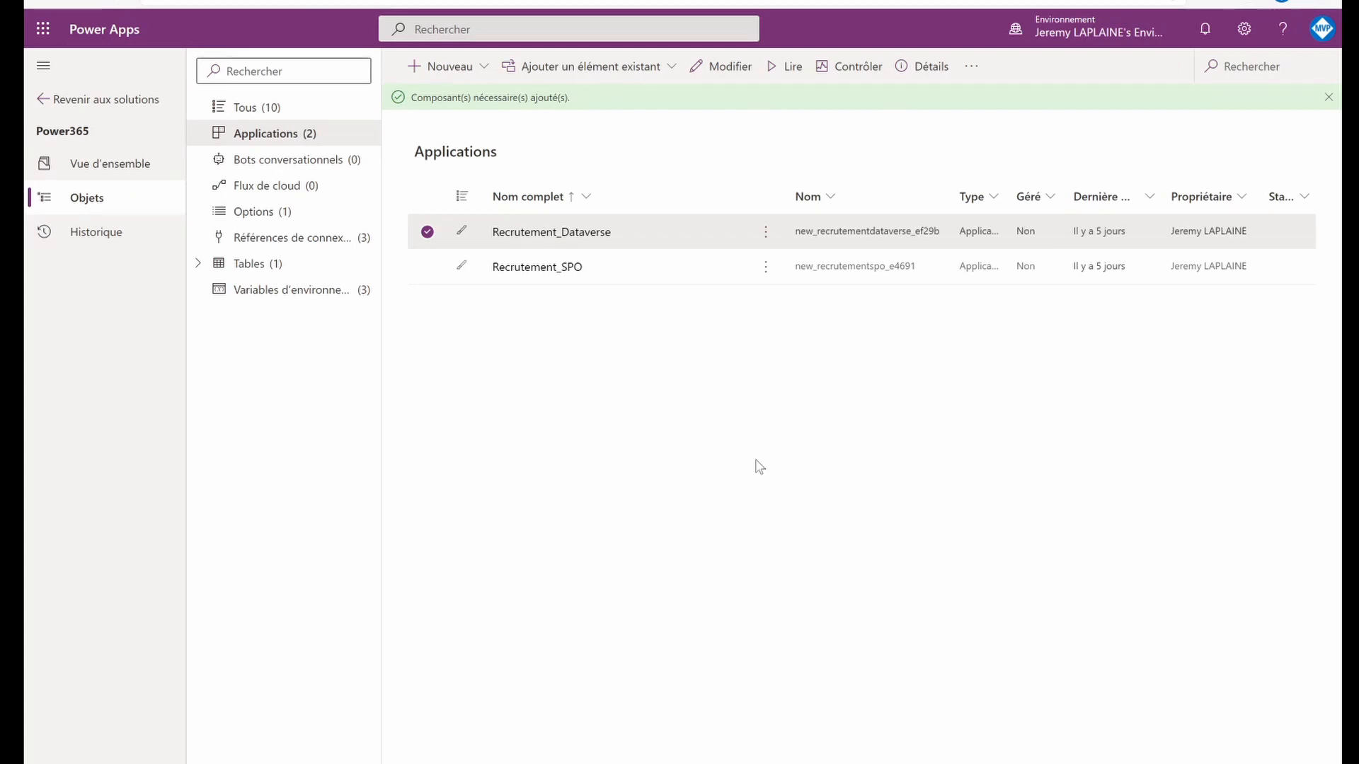
pyautogui.click(428, 232)
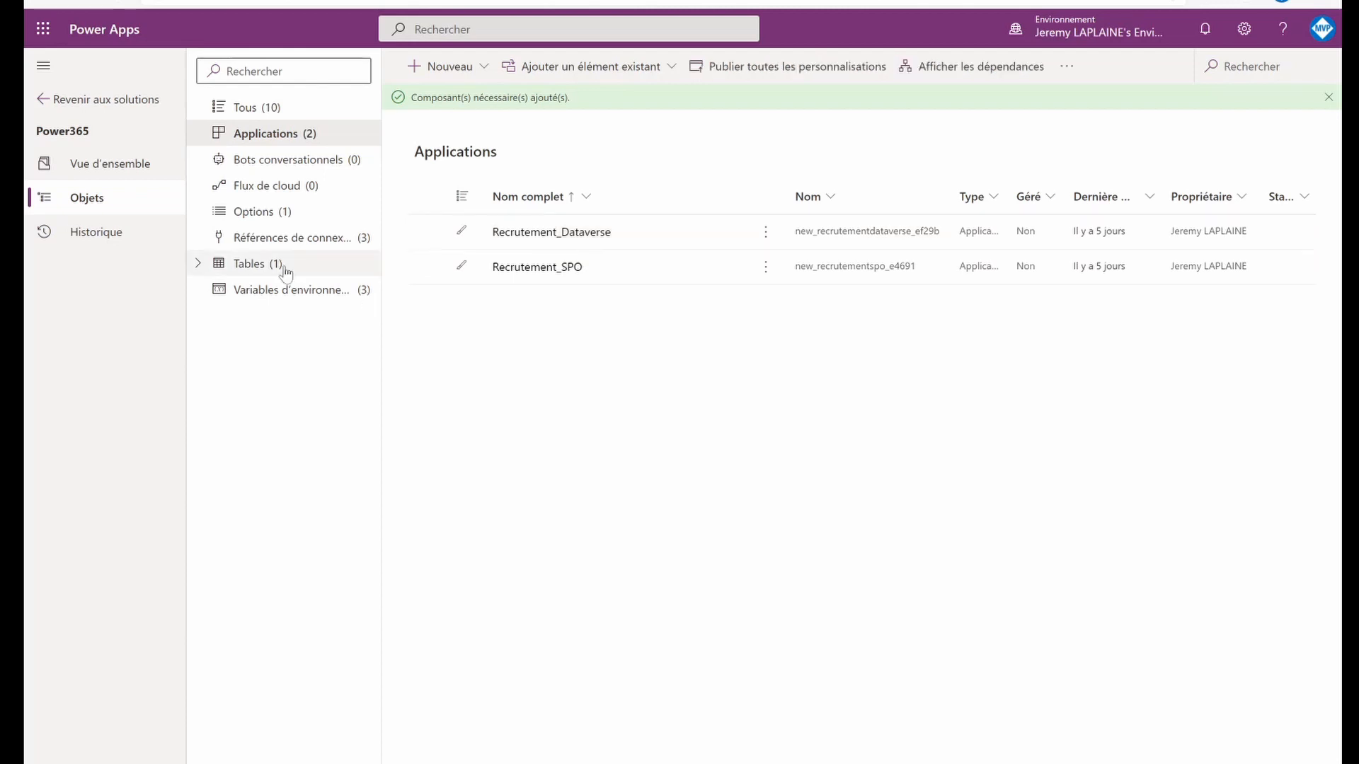
# Inspect the settings of the LiensTransverses and SiteSharePoint environment variables without changing them.
pyautogui.click(205, 264)
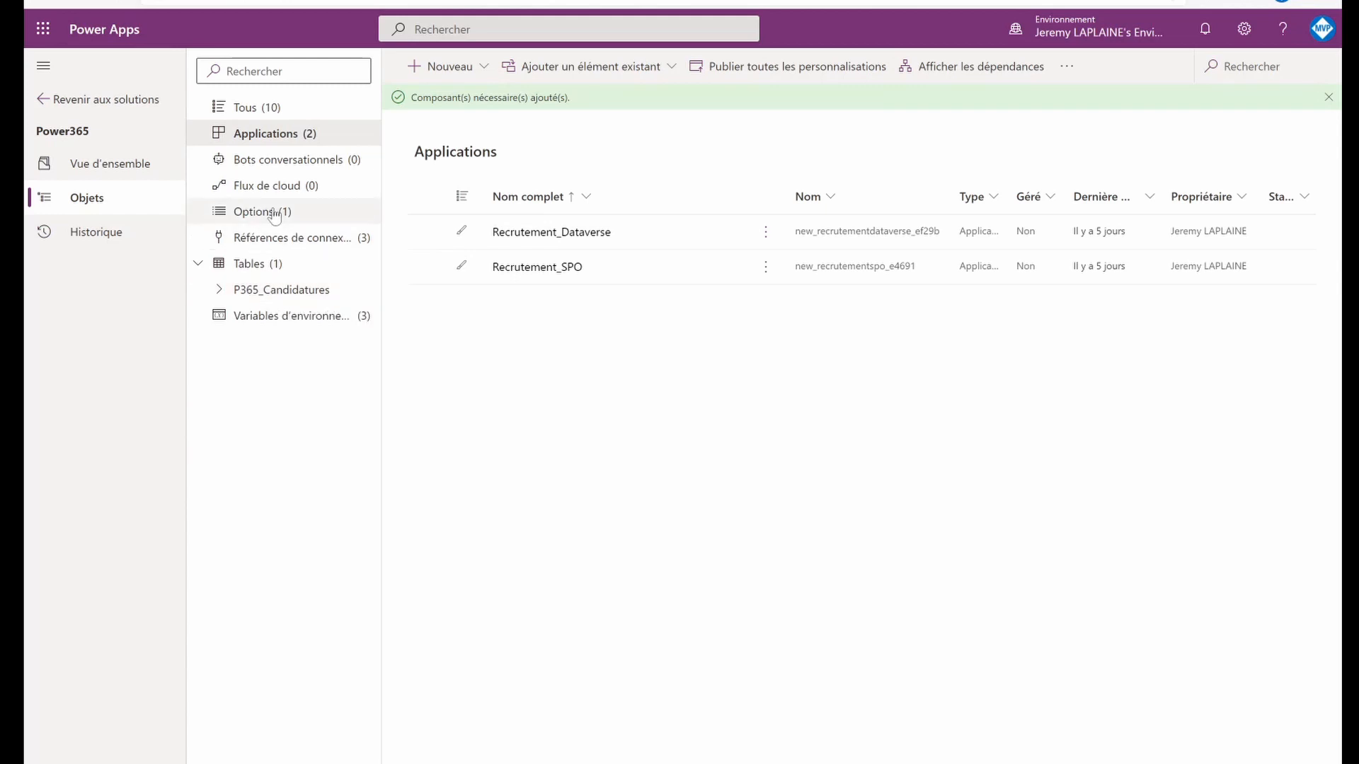
pyautogui.click(293, 317)
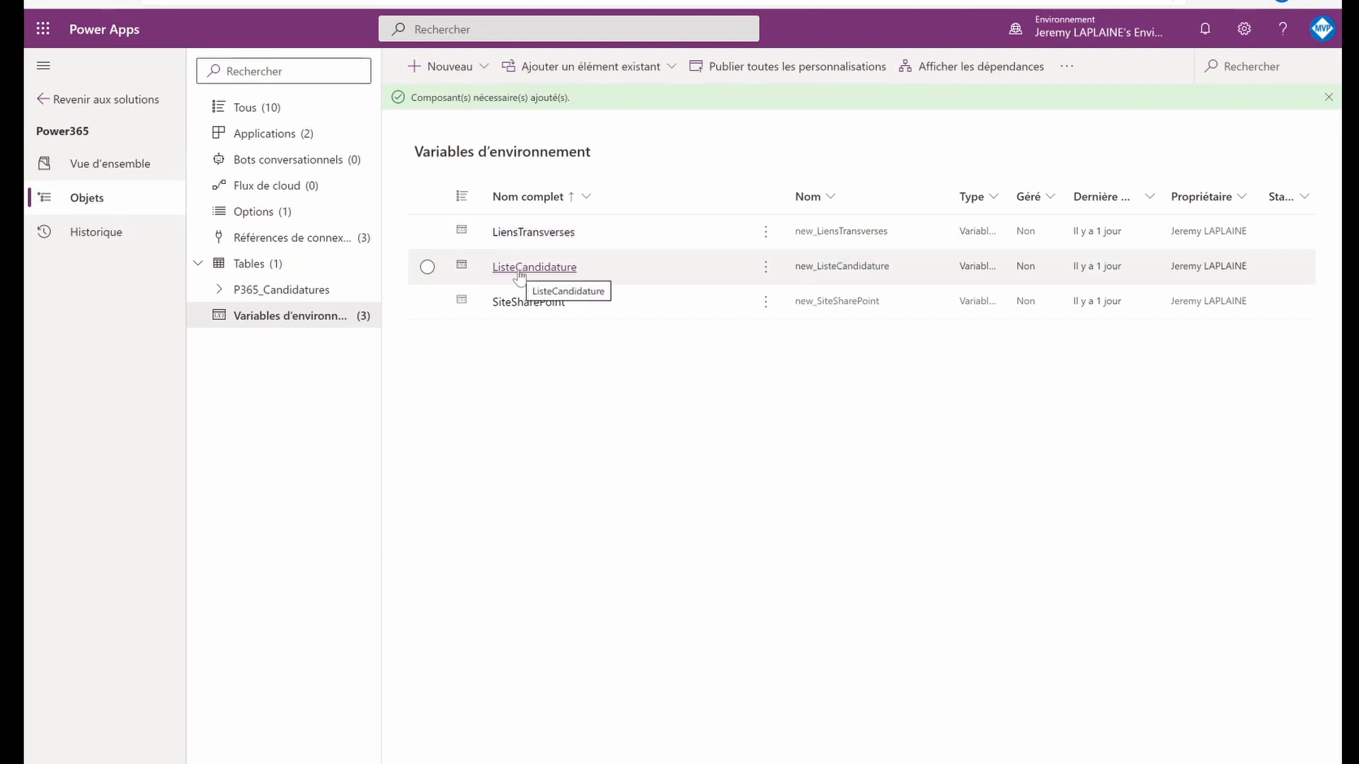
pyautogui.click(551, 239)
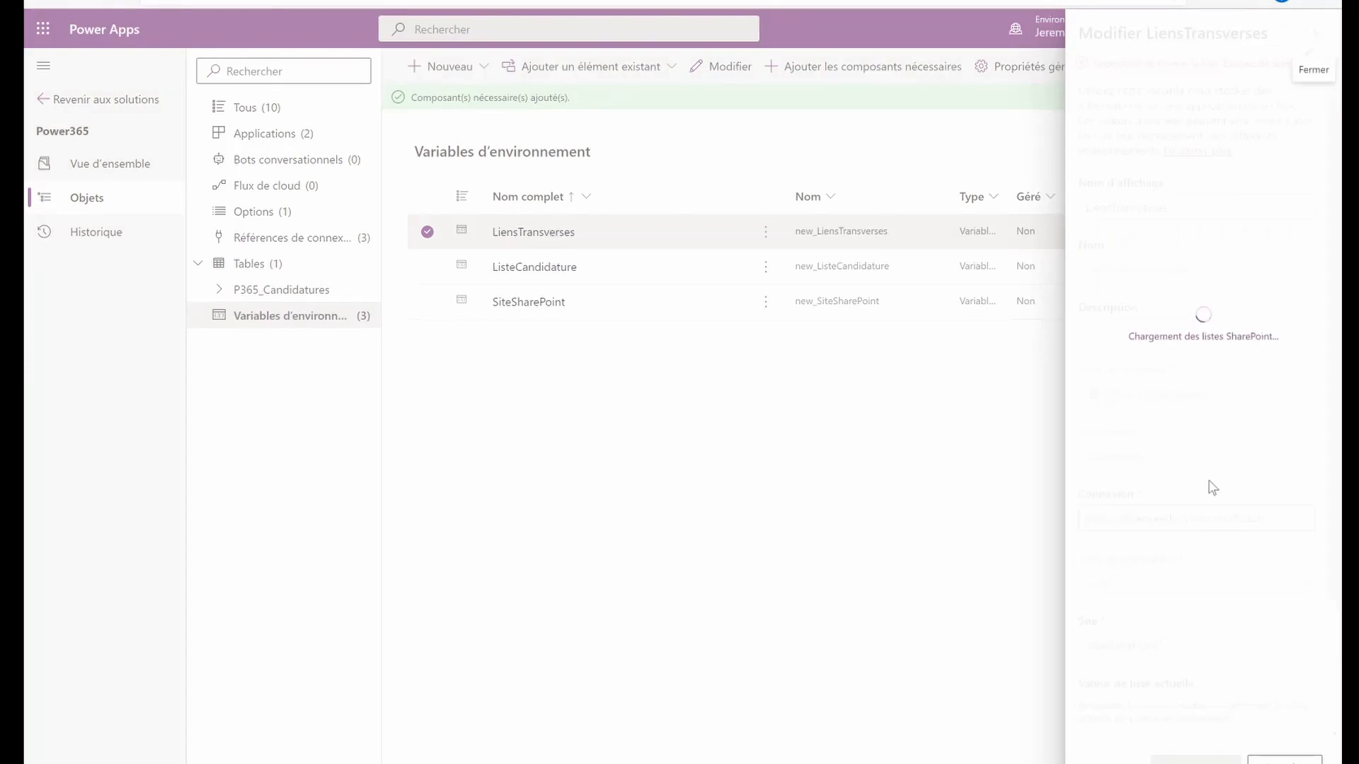
pyautogui.scroll(-3, 1196, 538)
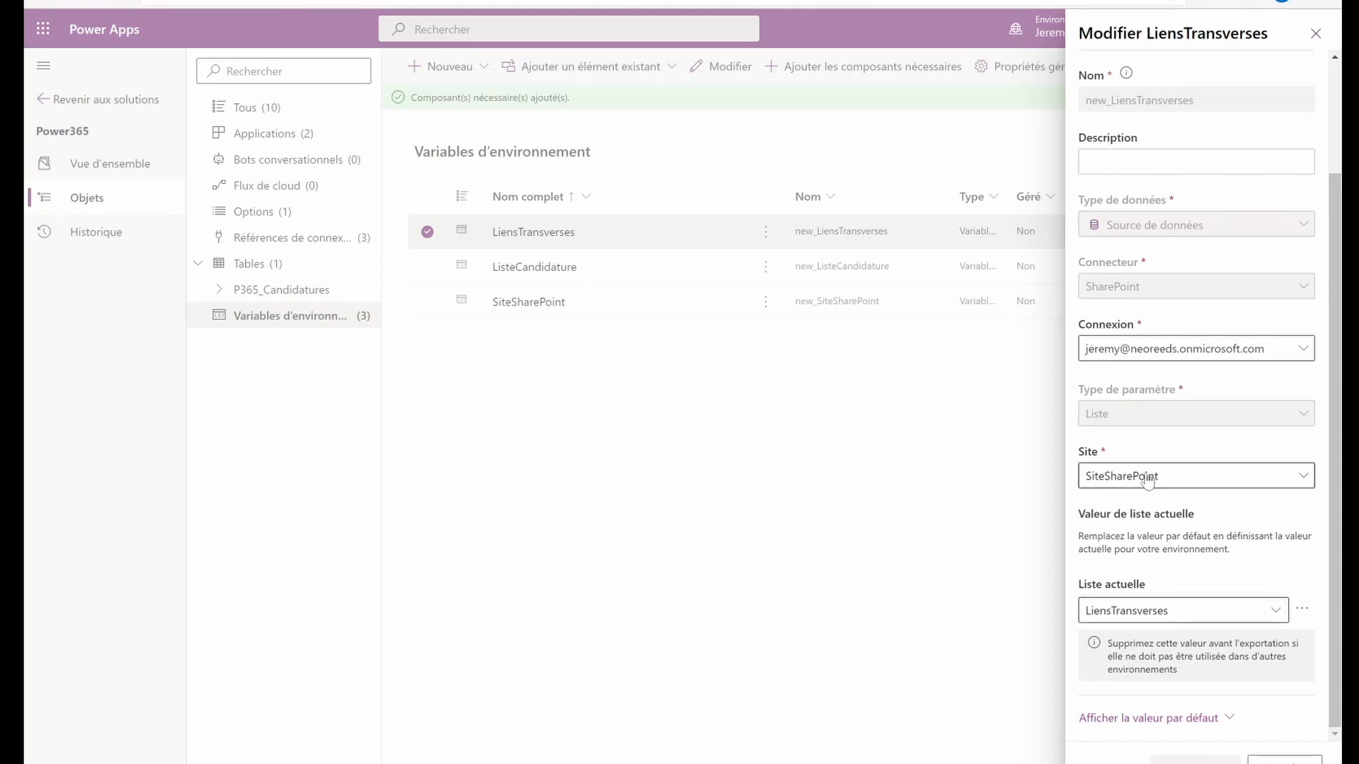
pyautogui.click(547, 308)
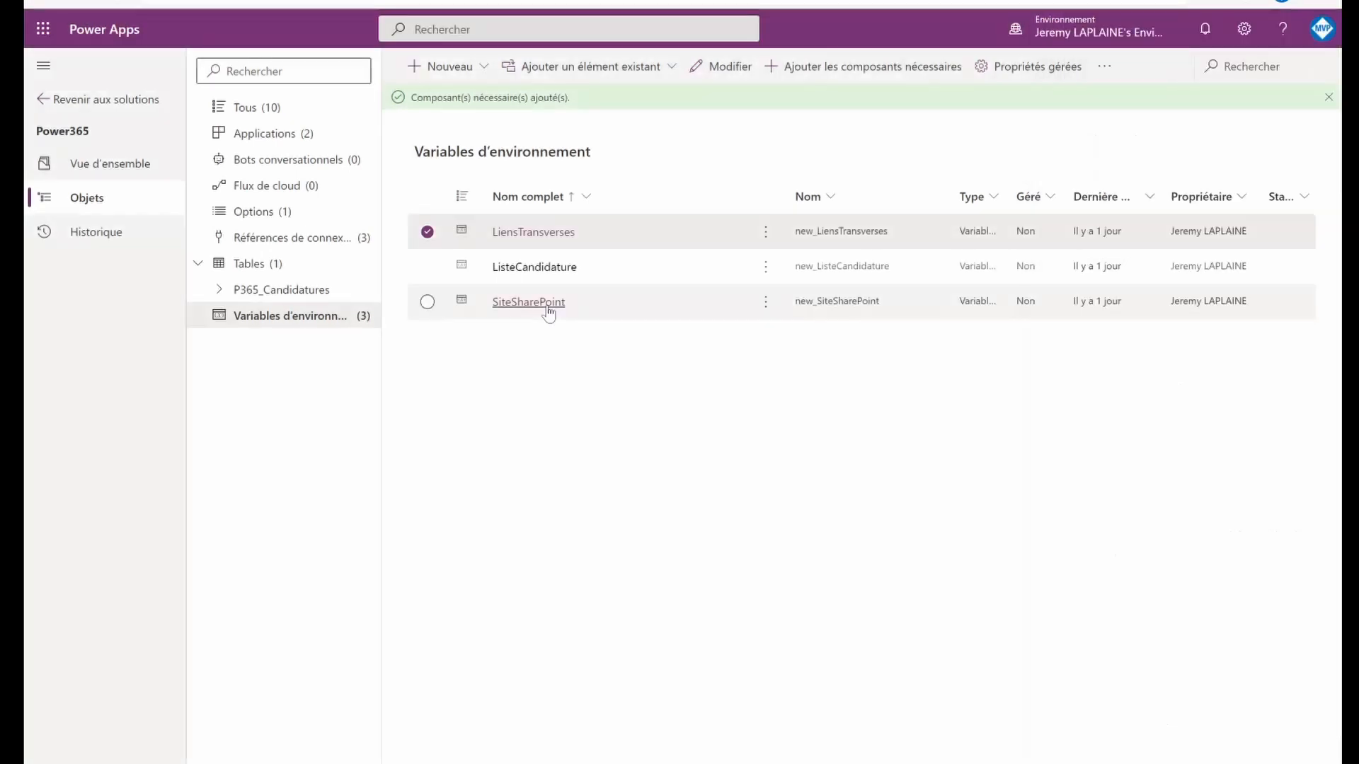
pyautogui.click(547, 308)
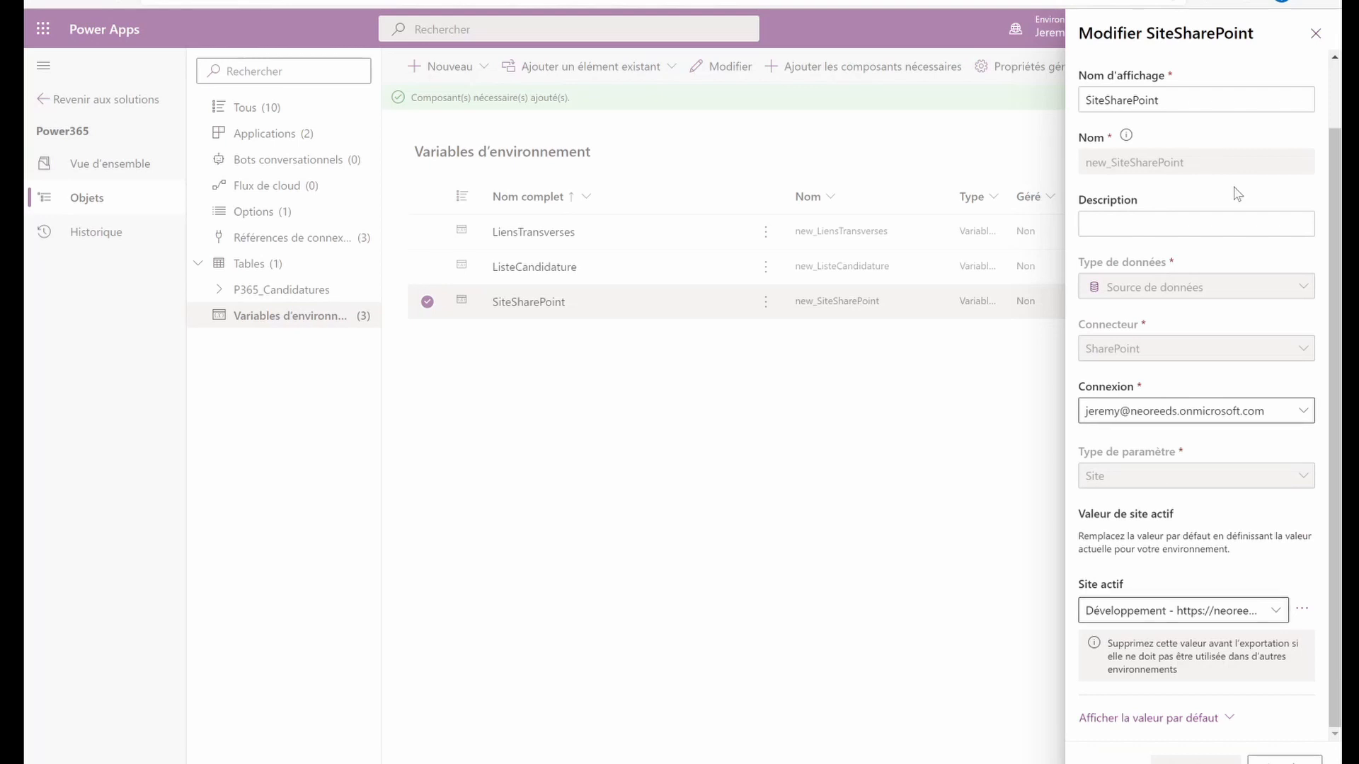
pyautogui.click(1315, 33)
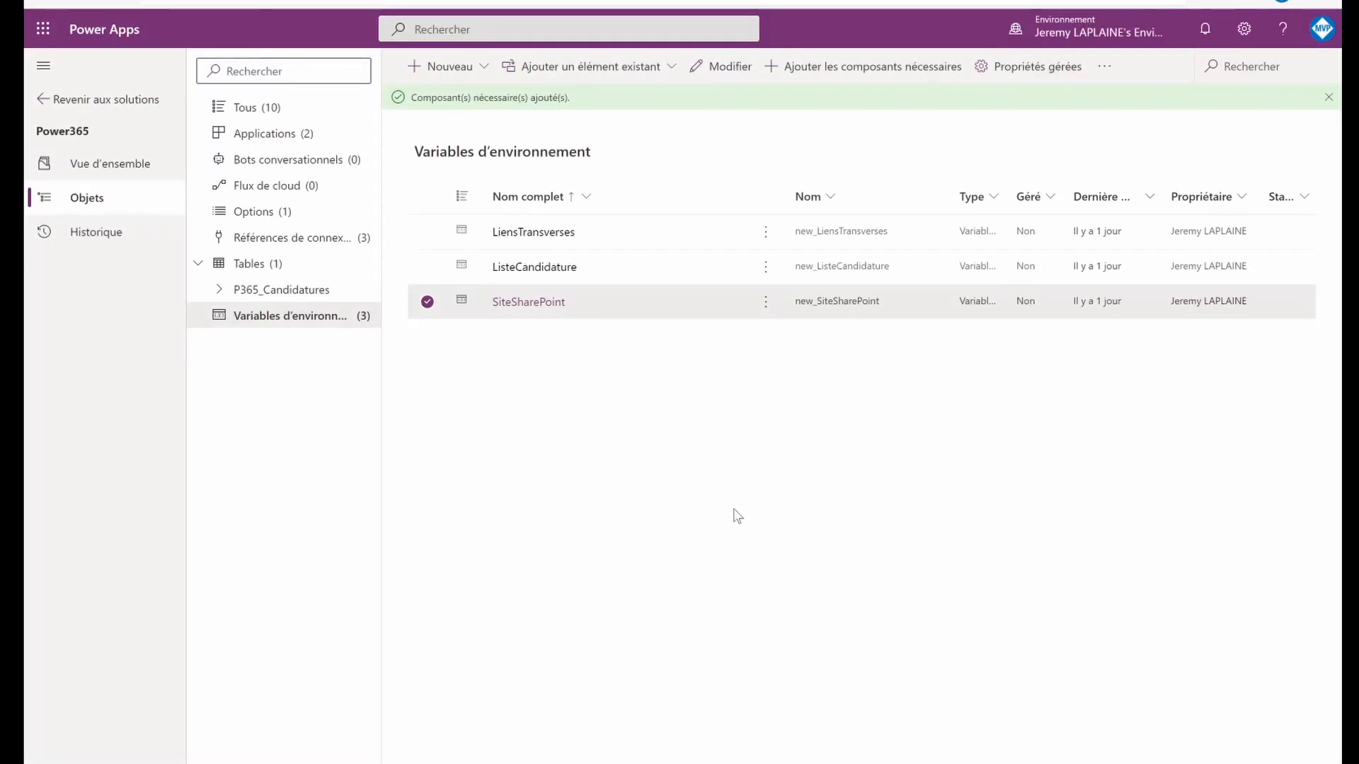
# Choose to analyse the solution's tables in Power BI and open the downloaded .pbids file.
pyautogui.click(323, 241)
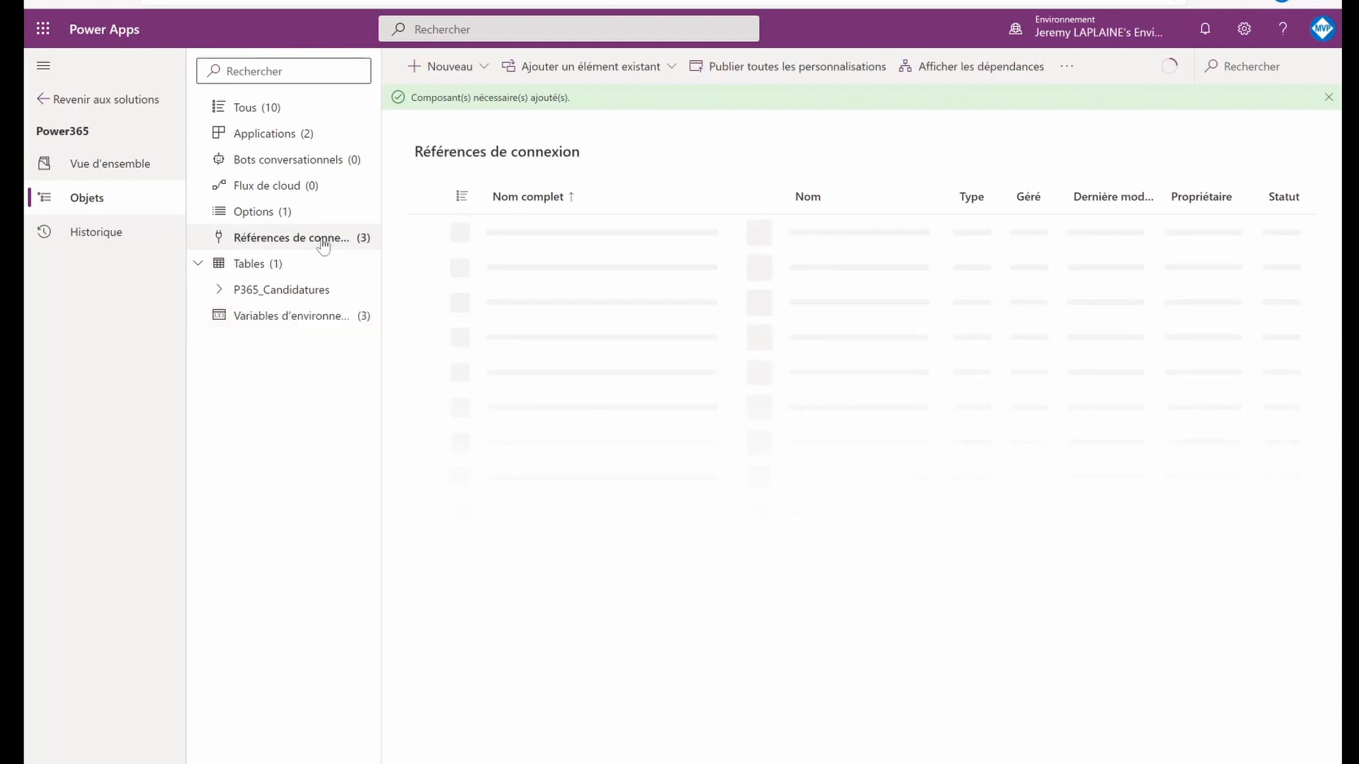
pyautogui.click(295, 283)
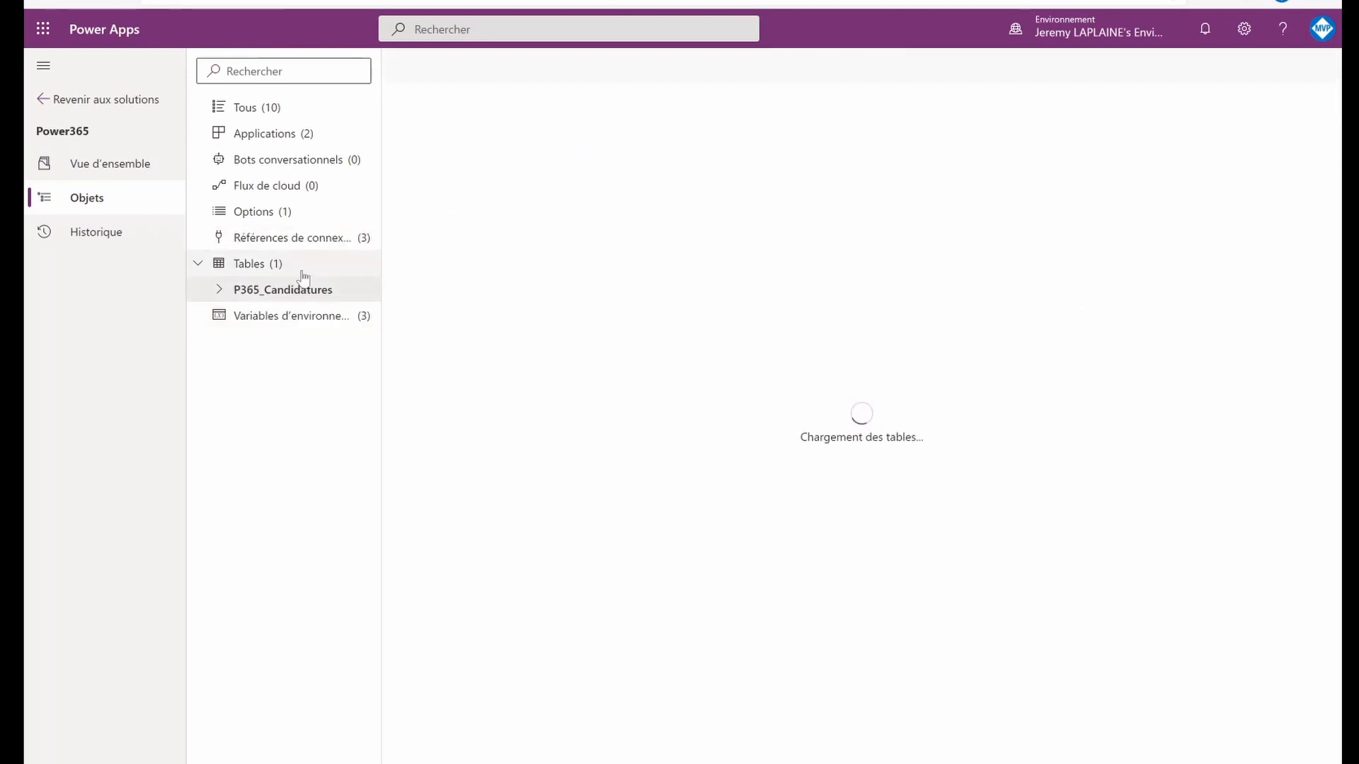
pyautogui.click(303, 276)
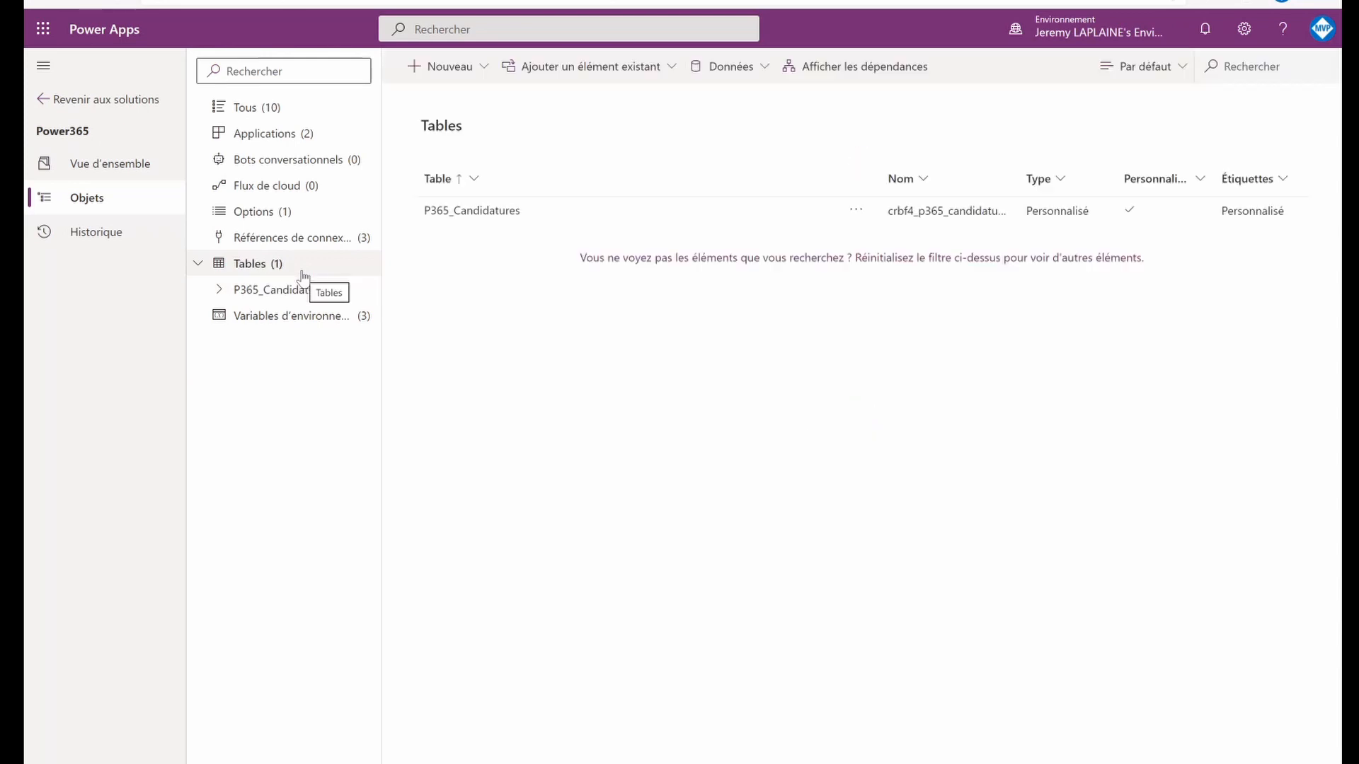
pyautogui.click(752, 83)
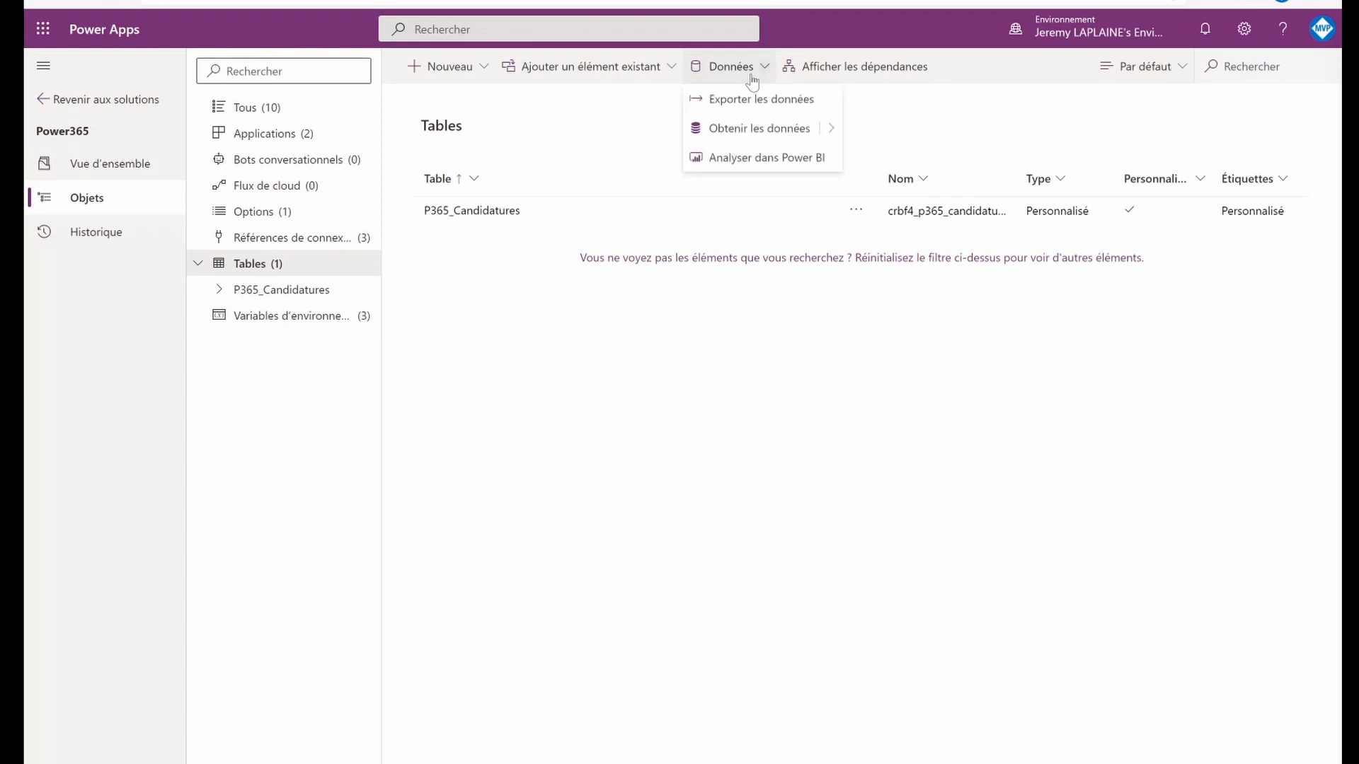
pyautogui.click(750, 162)
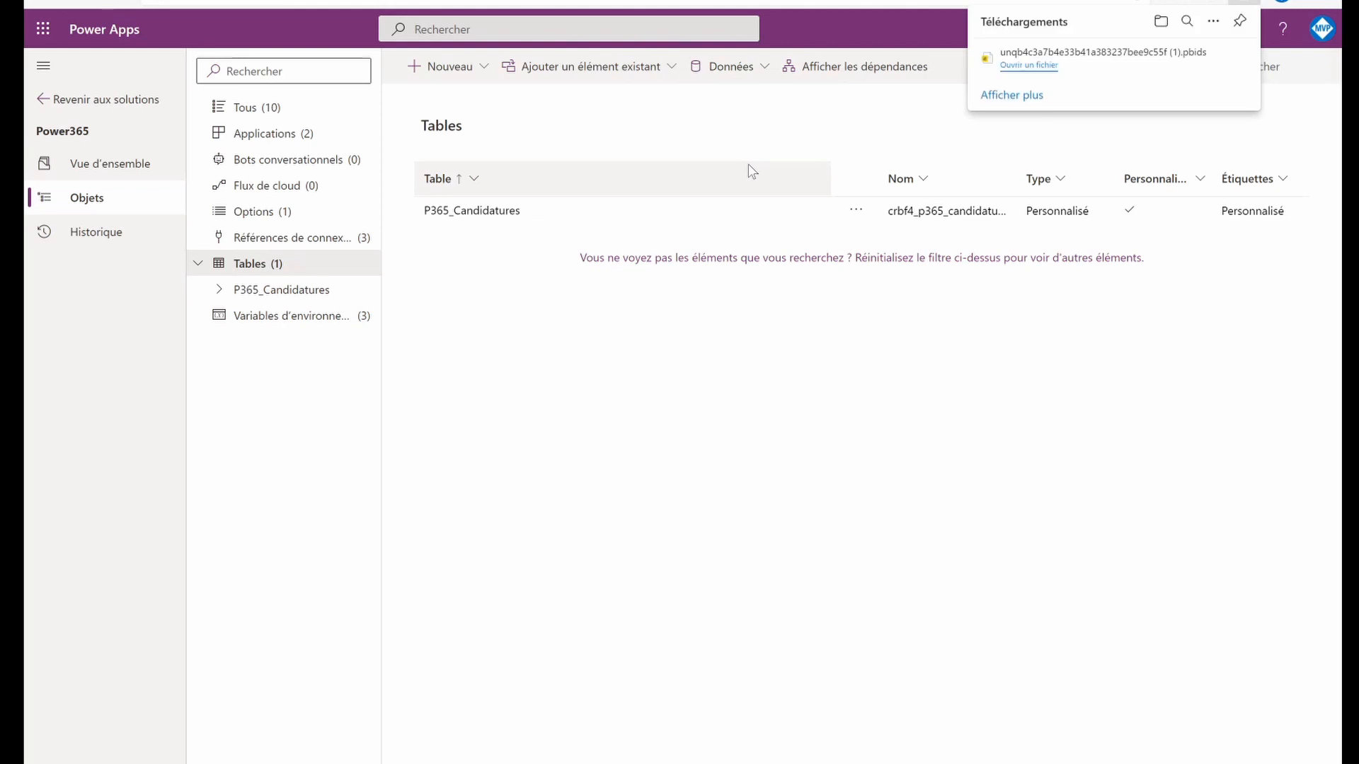
pyautogui.click(1030, 65)
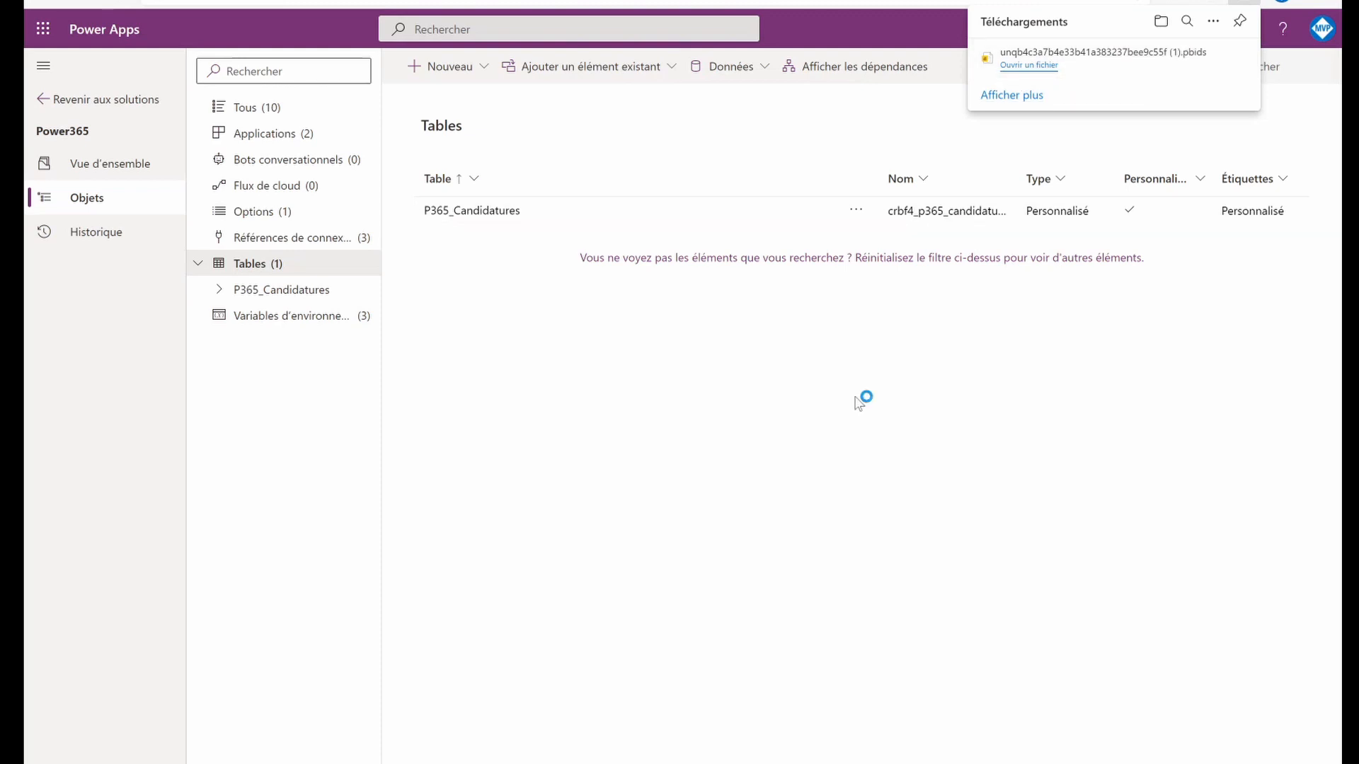
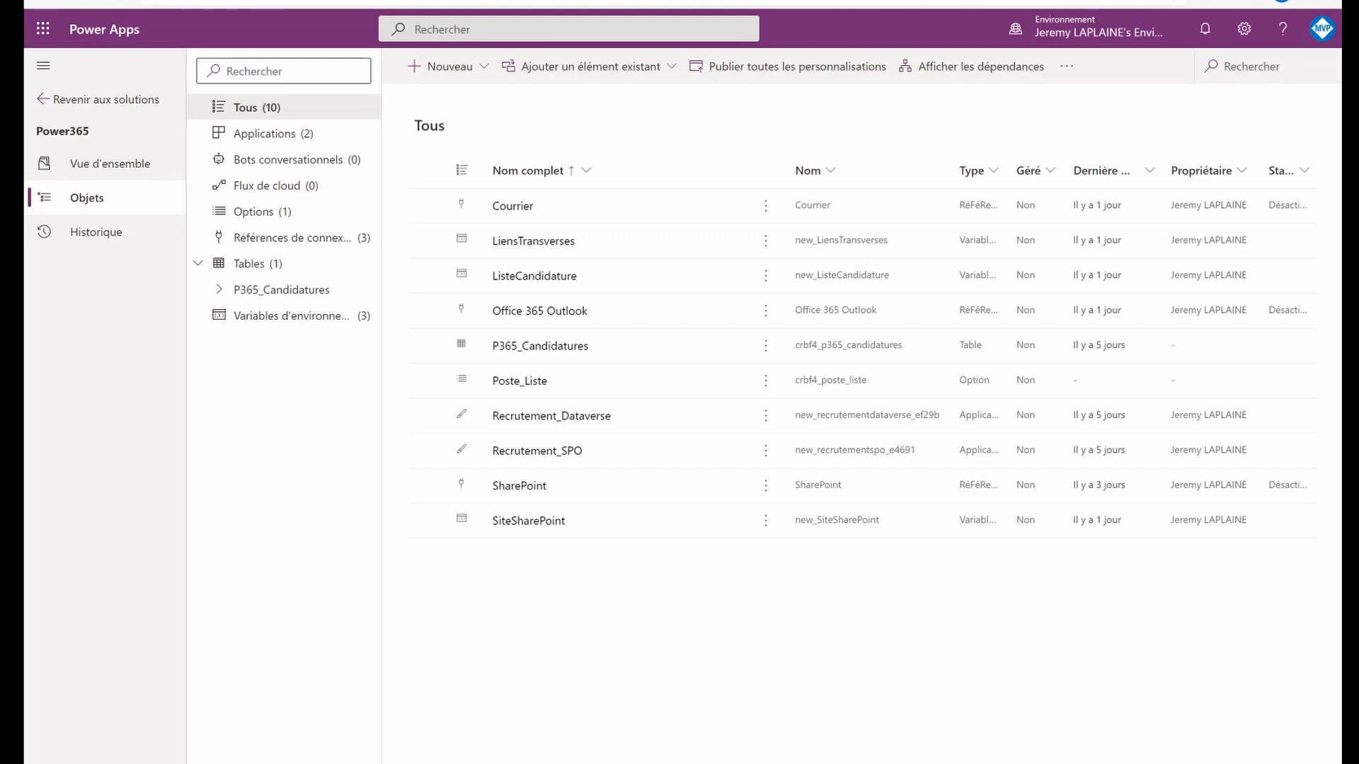
# Switch to the PowerPoint presentation at the "Managée vs Non managée" slide.
pyautogui.moveTo(640, 763)
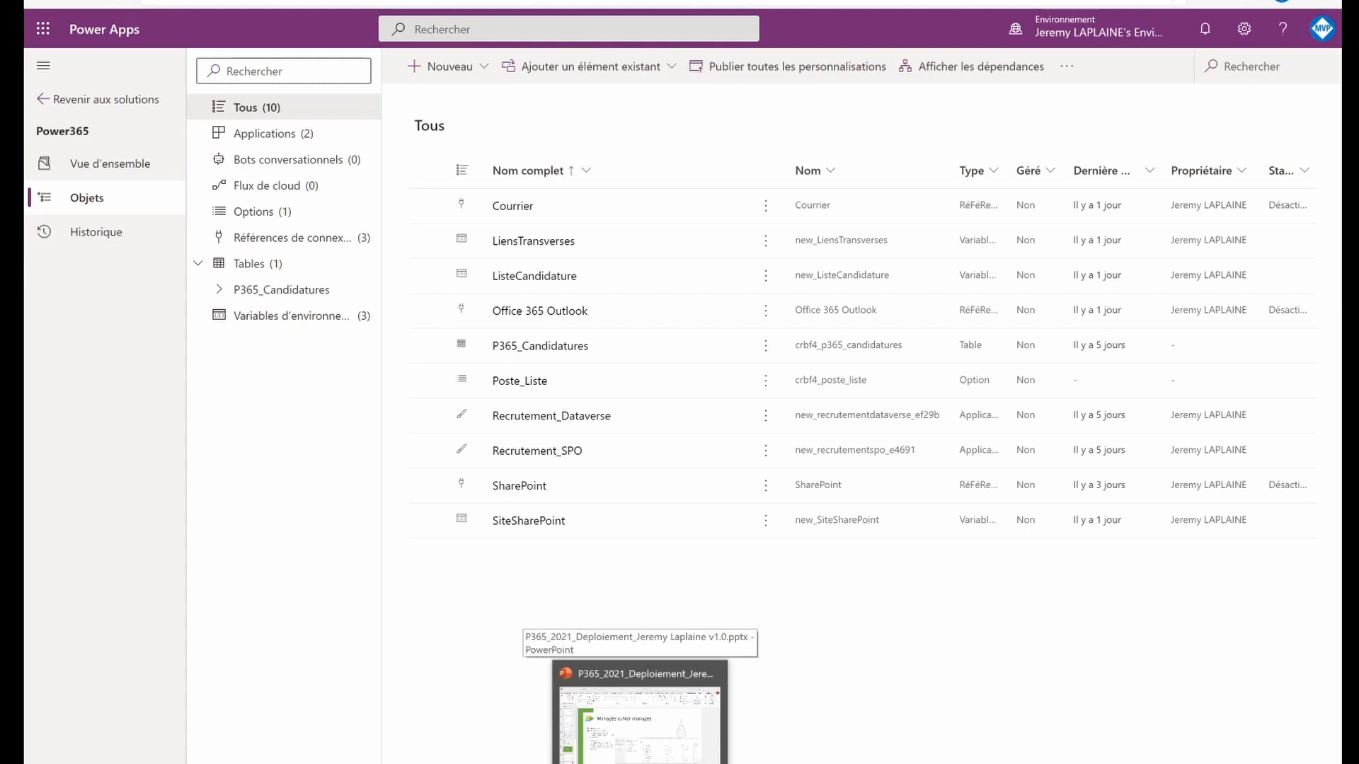
pyautogui.click(640, 763)
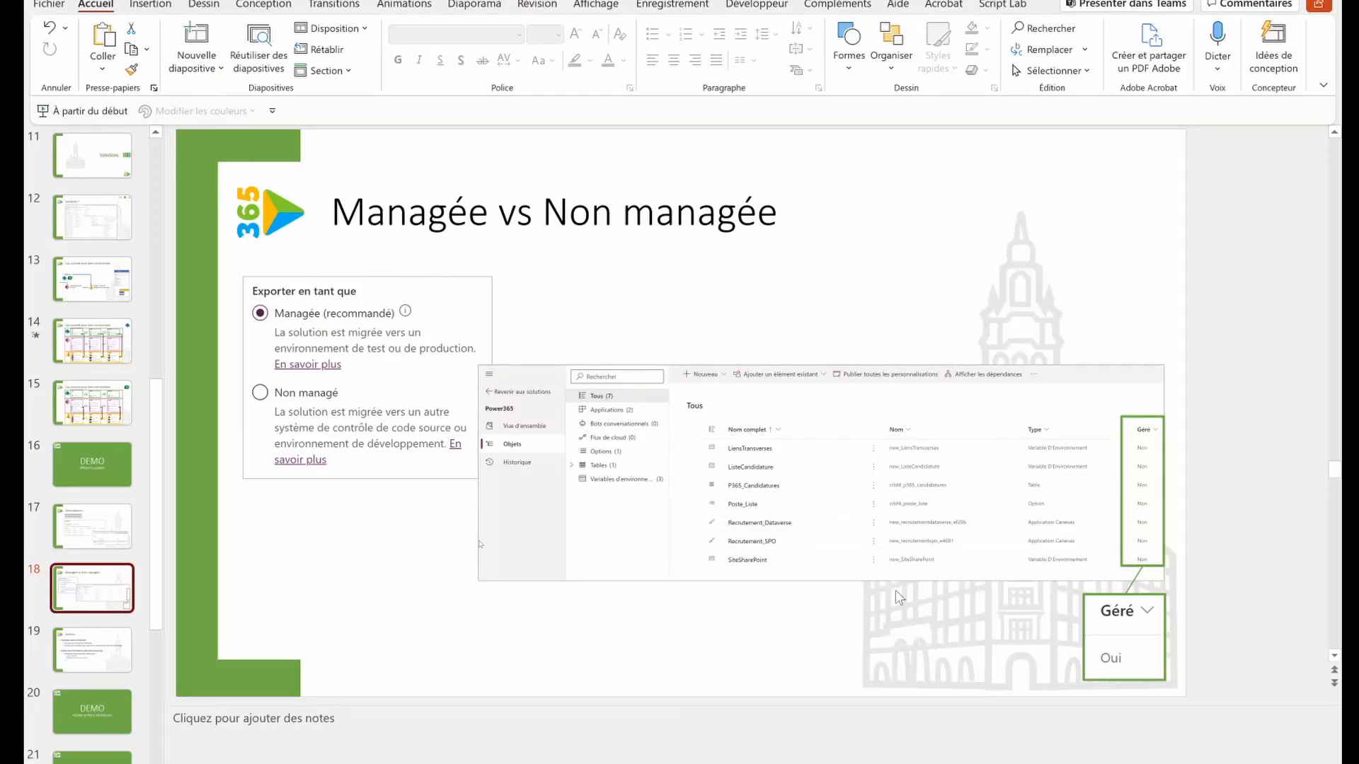
# Advance the presentation to the "Astuces" slide, show it full screen and return to the editing view.
pyautogui.click(1267, 395)
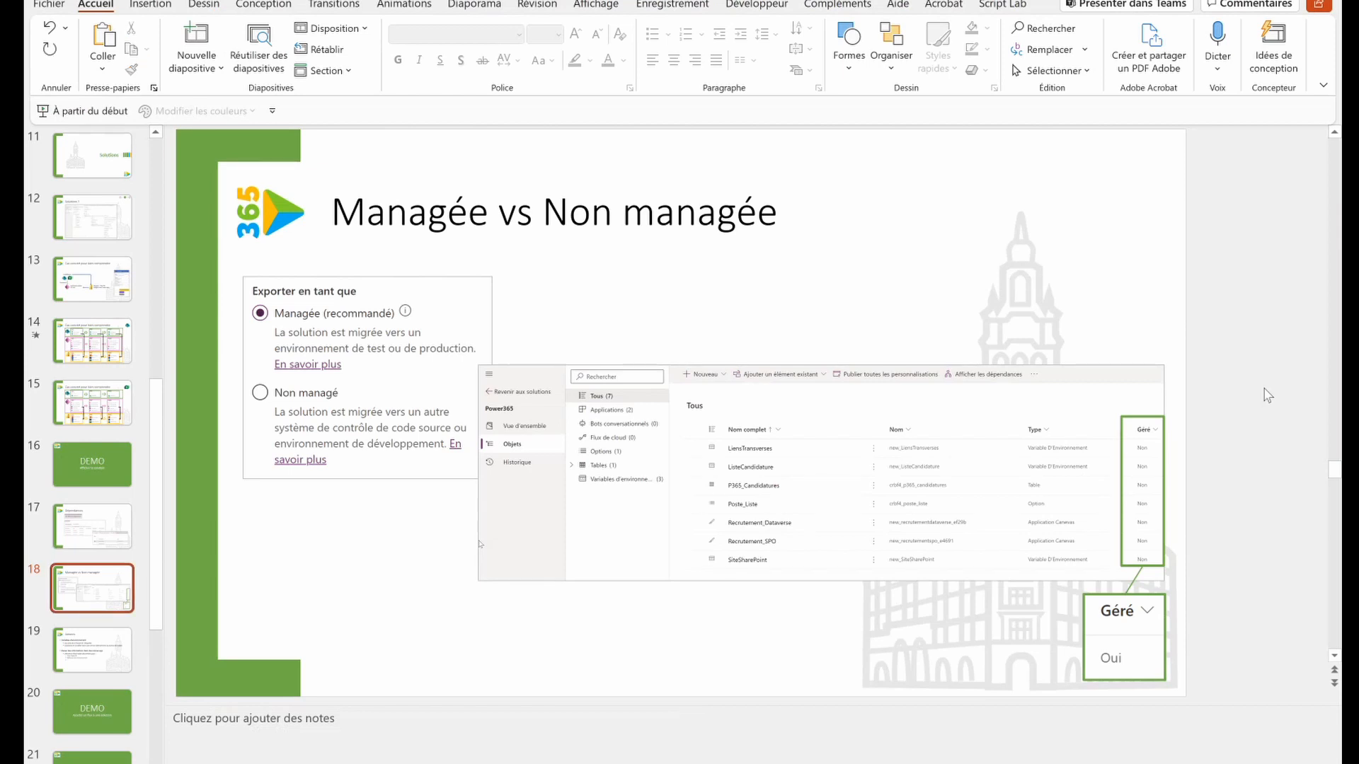
pyautogui.press('pagedown')
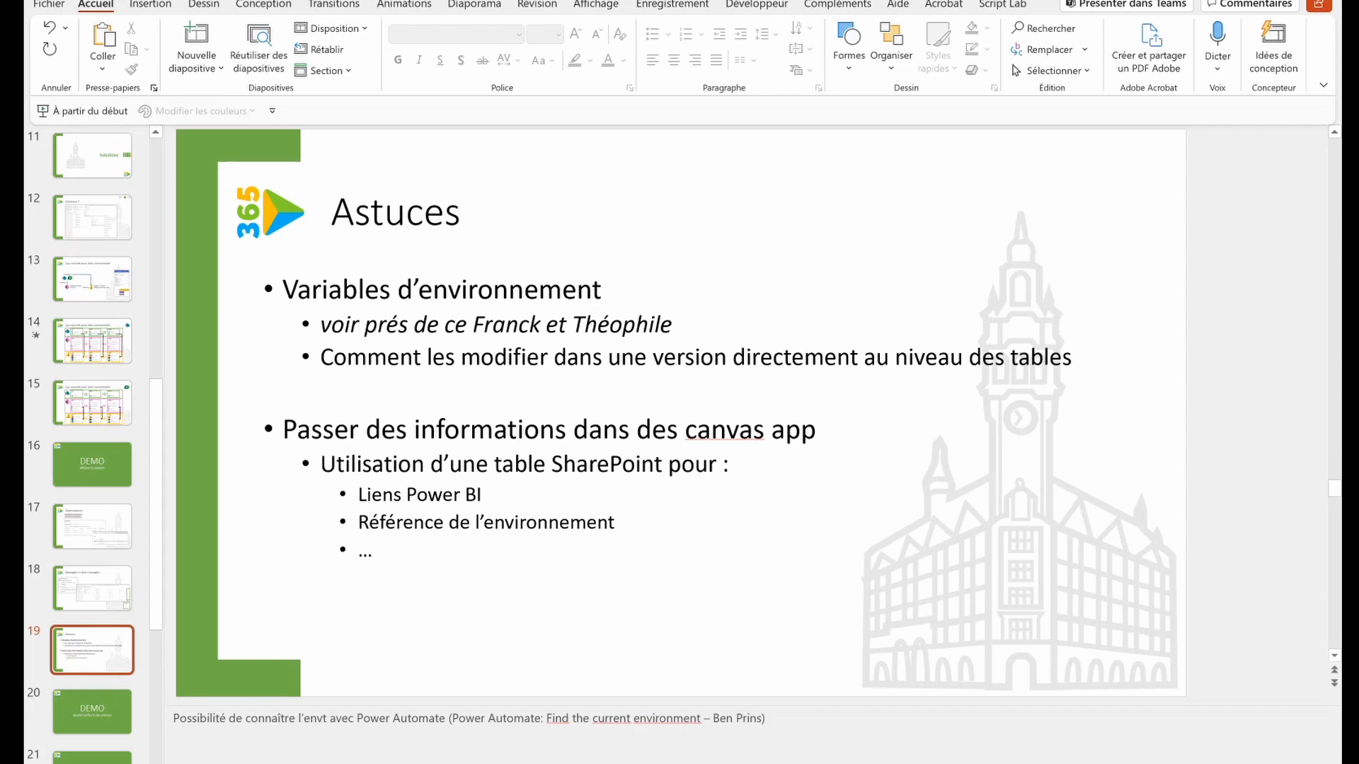
pyautogui.hotkey('shift', 'F5')
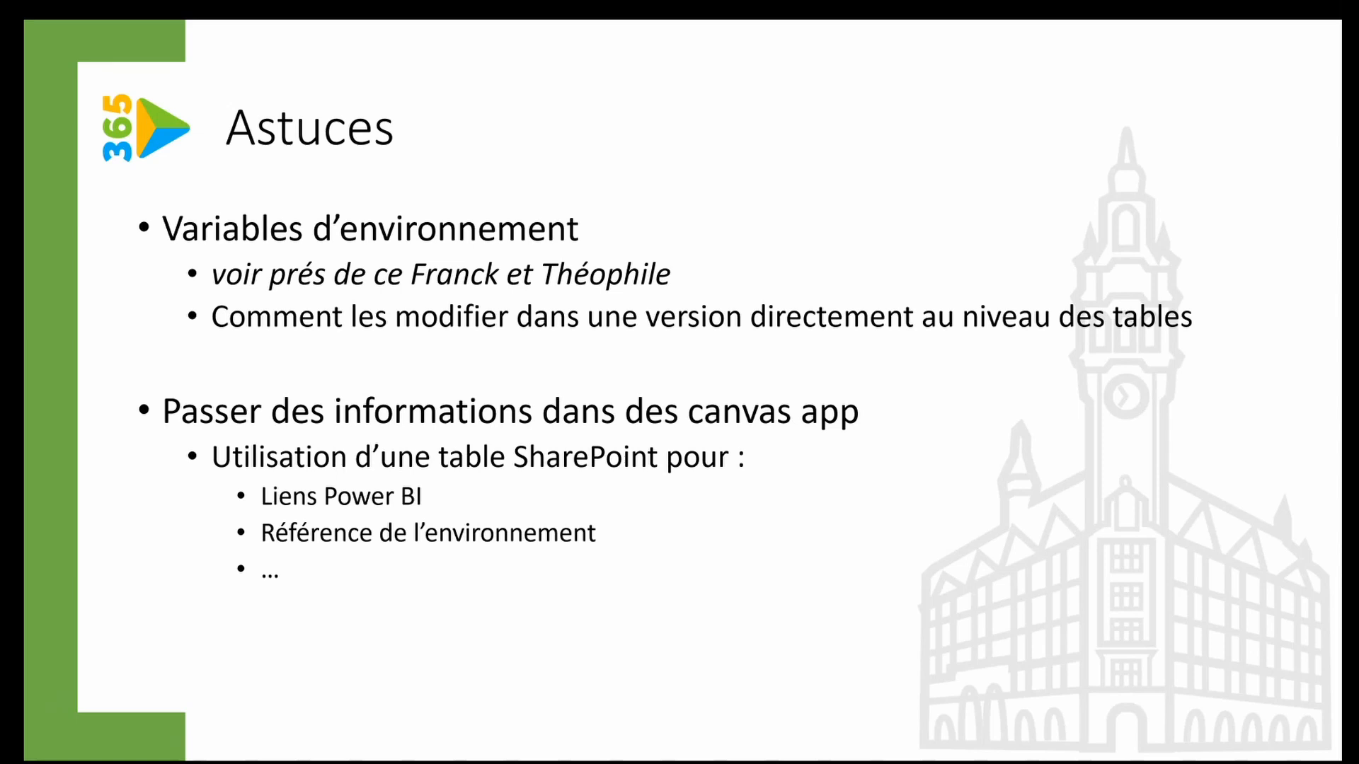
pyautogui.press('Escape')
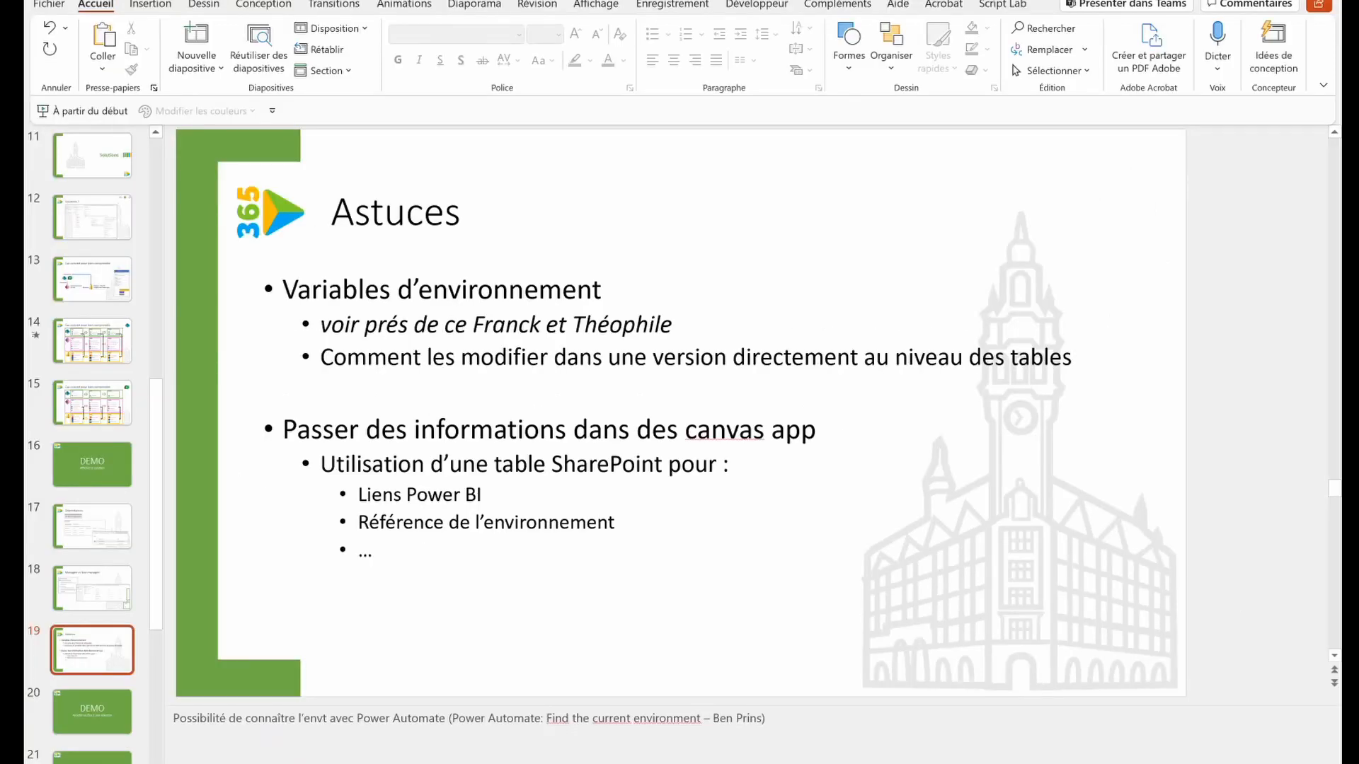
# Switch to Power Apps in the Power365 environment, view its solutions and open its list of tables.
pyautogui.hotkey('alt', 'Tab')
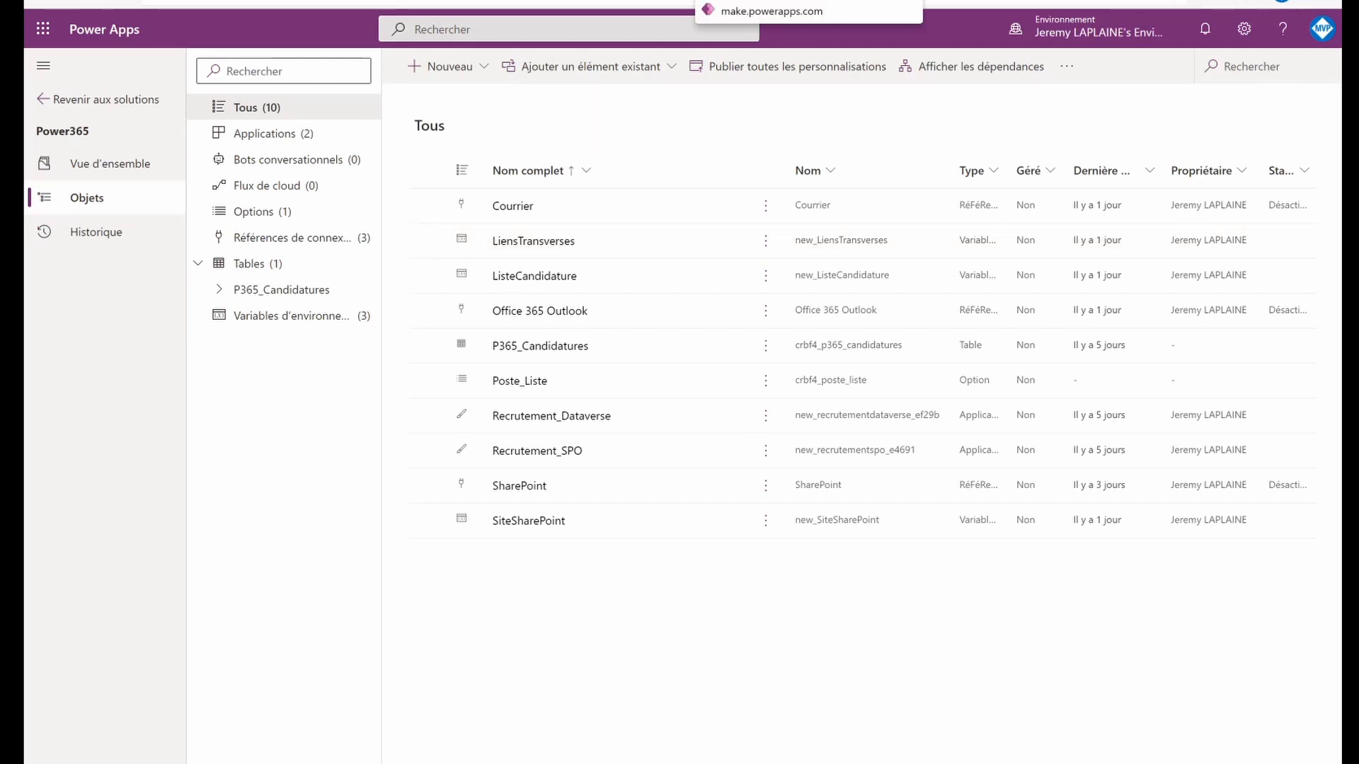
pyautogui.click(453, 0)
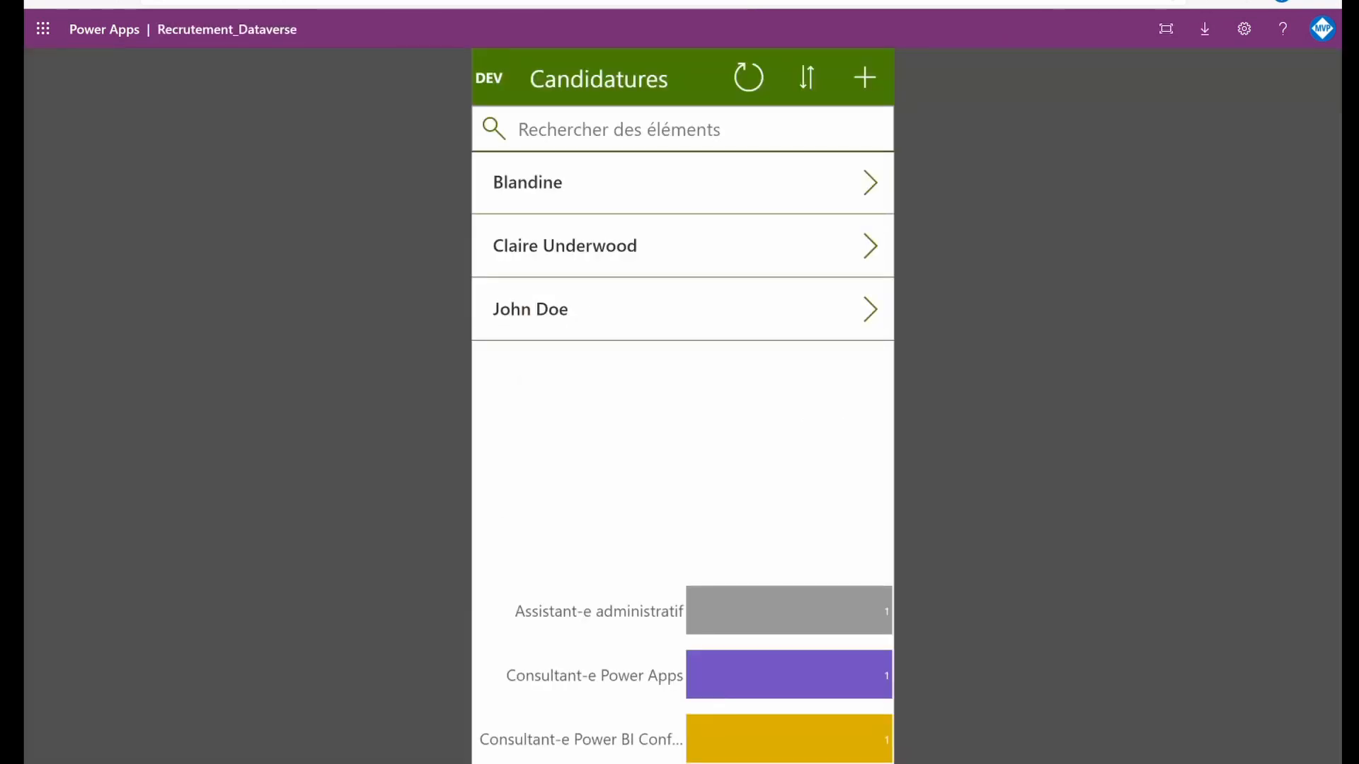
pyautogui.click(779, 0)
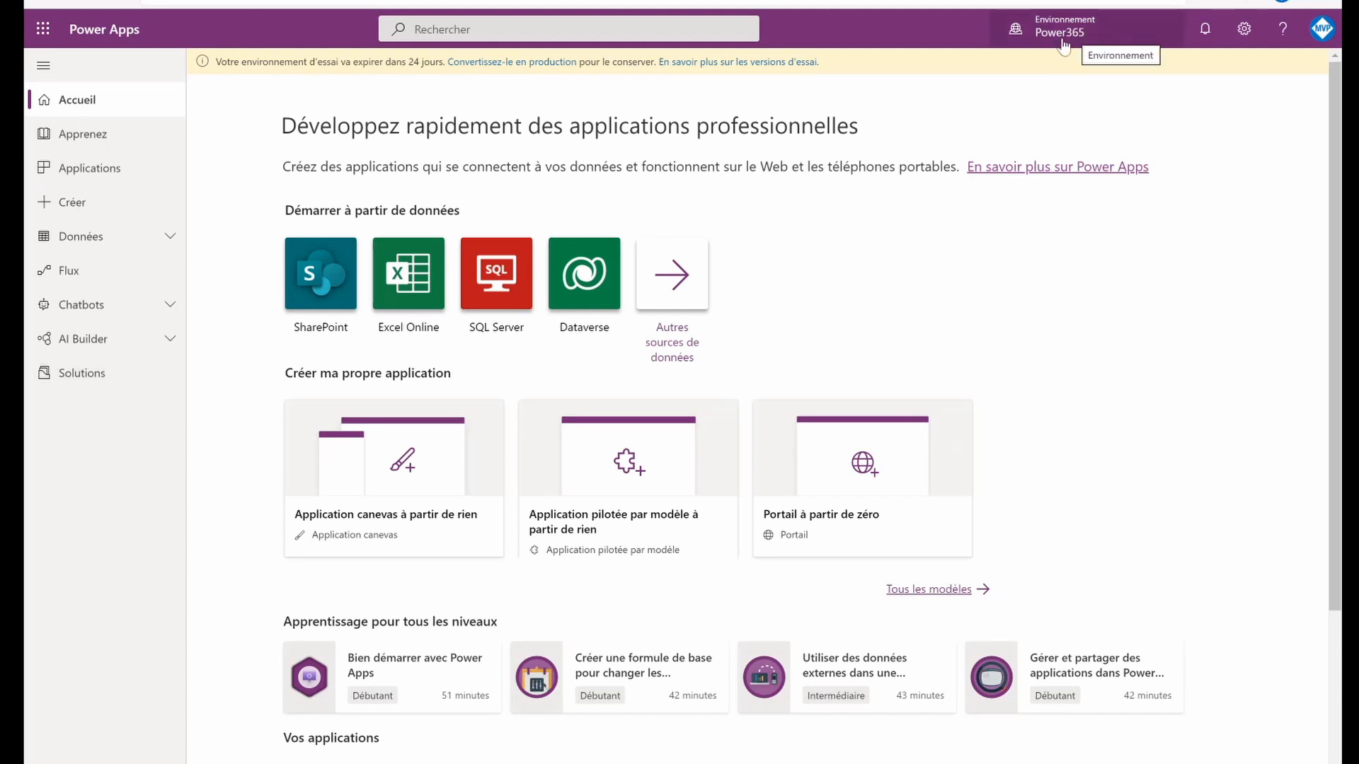
pyautogui.click(104, 376)
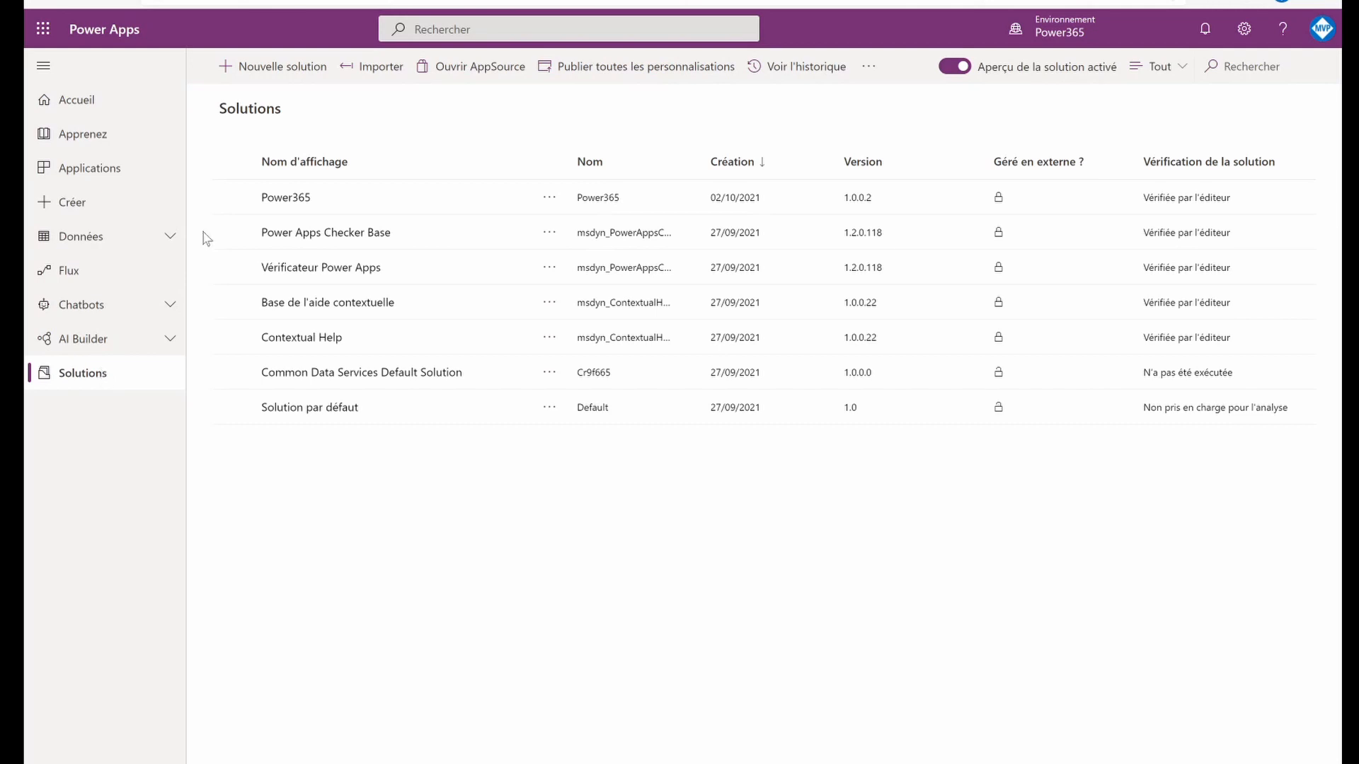
pyautogui.click(169, 238)
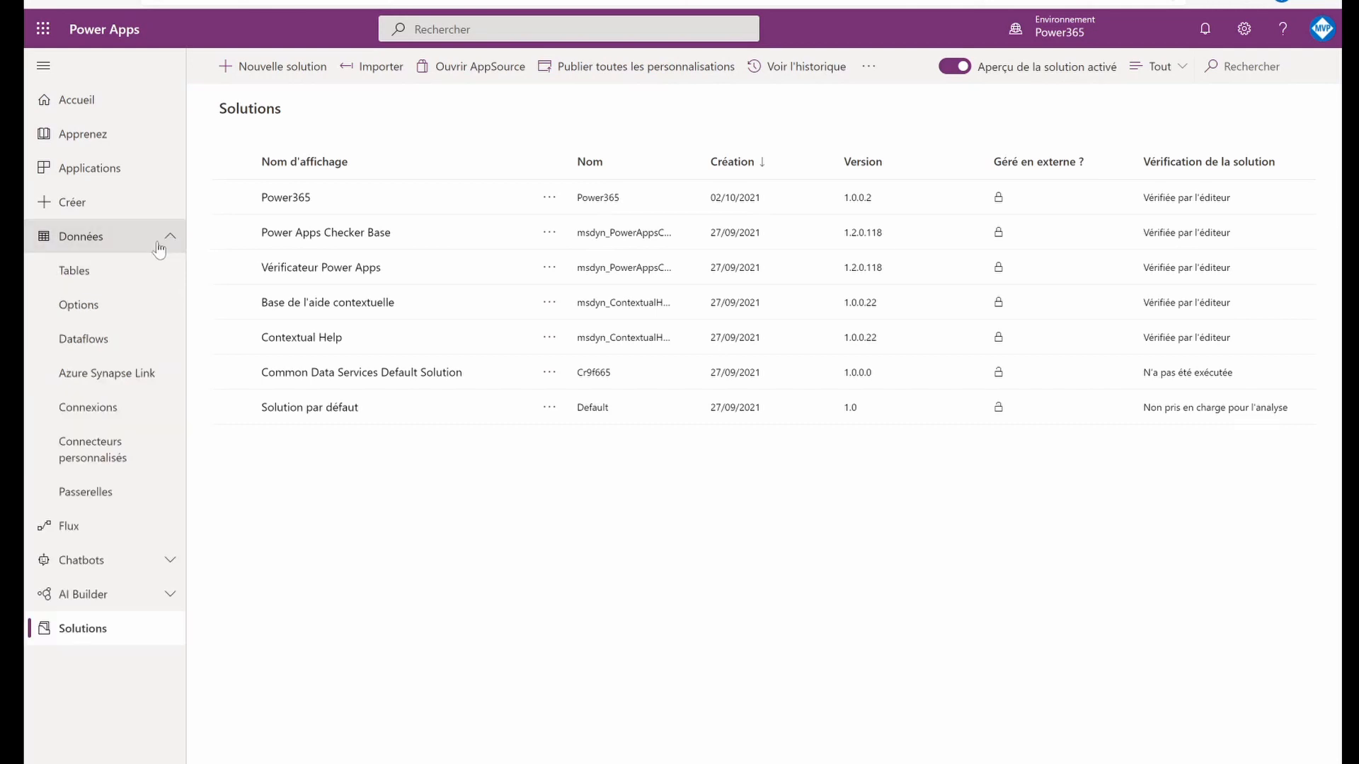
pyautogui.click(137, 268)
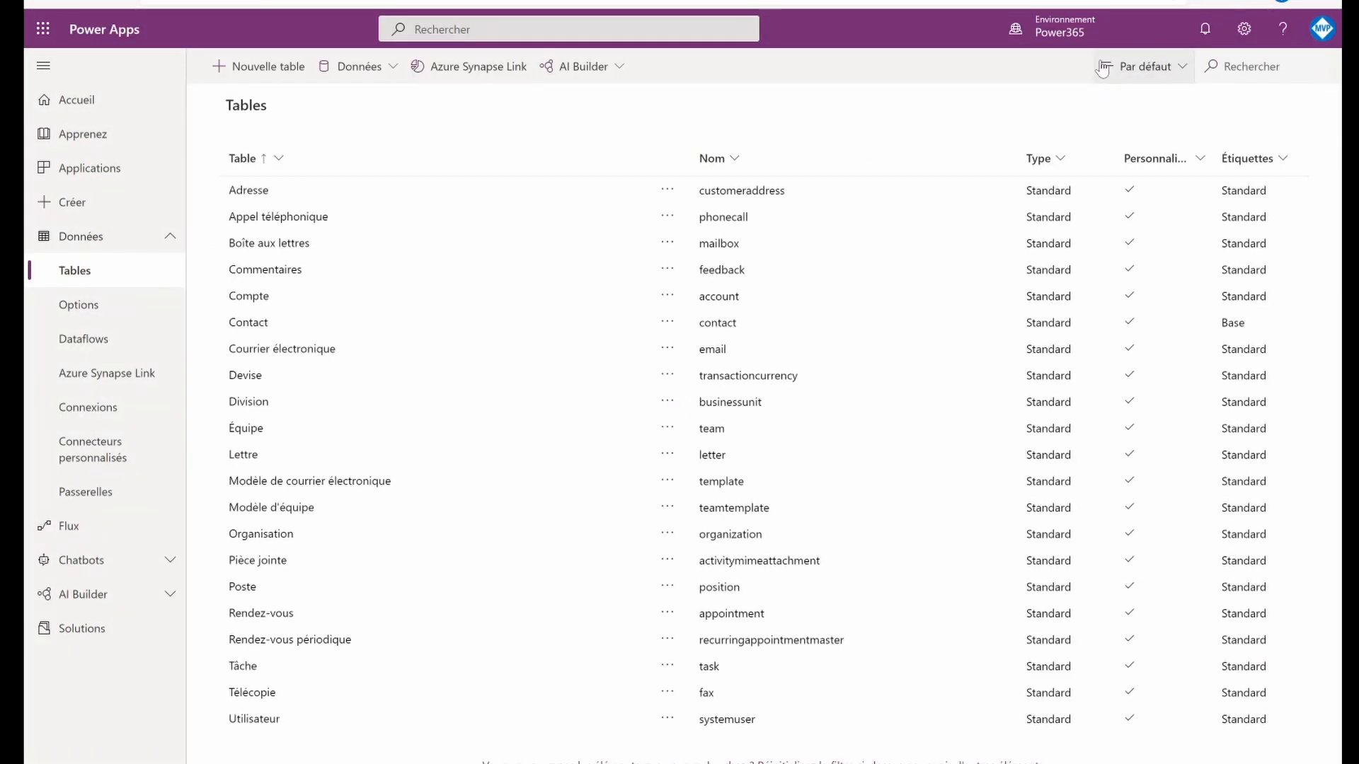
# Set the tables list to show all tables (Tout) and search it for "var".
pyautogui.click(1103, 68)
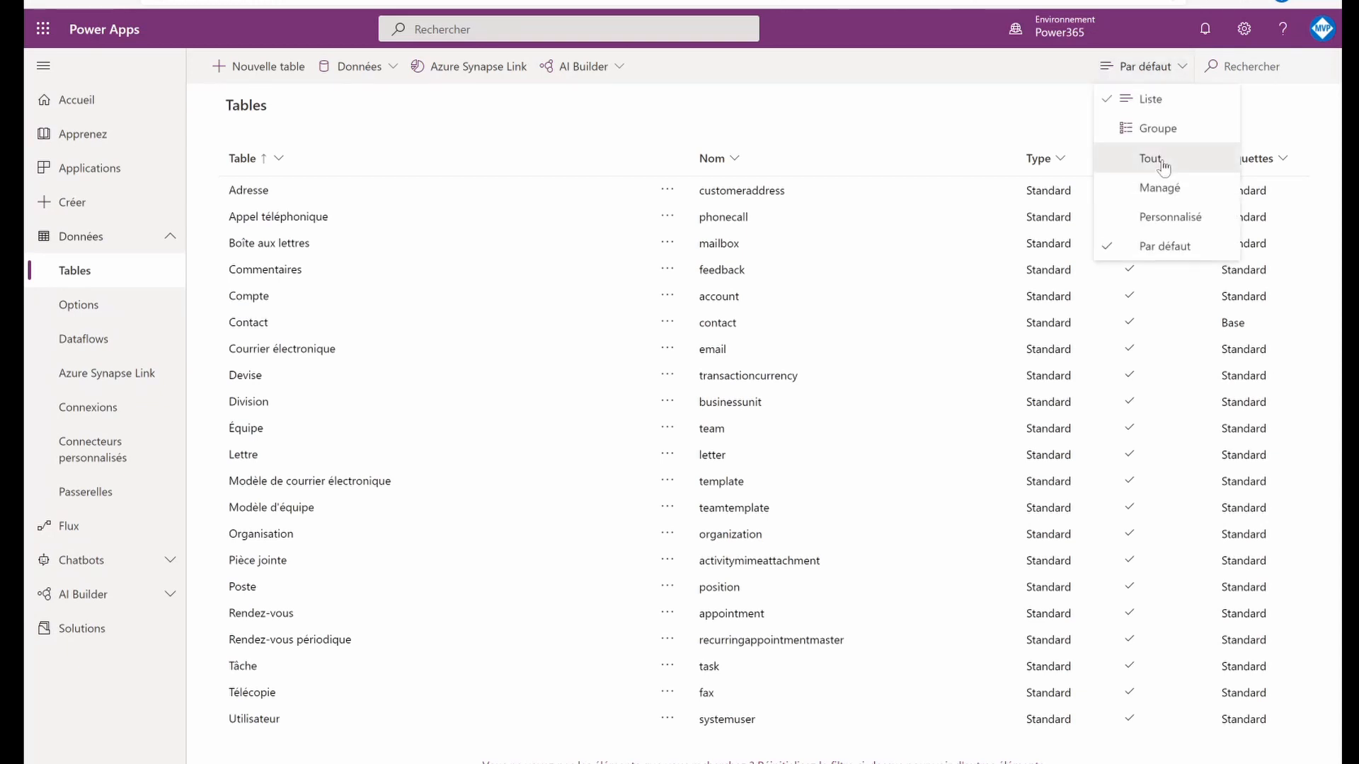
pyautogui.click(1163, 167)
pyautogui.click(1274, 80)
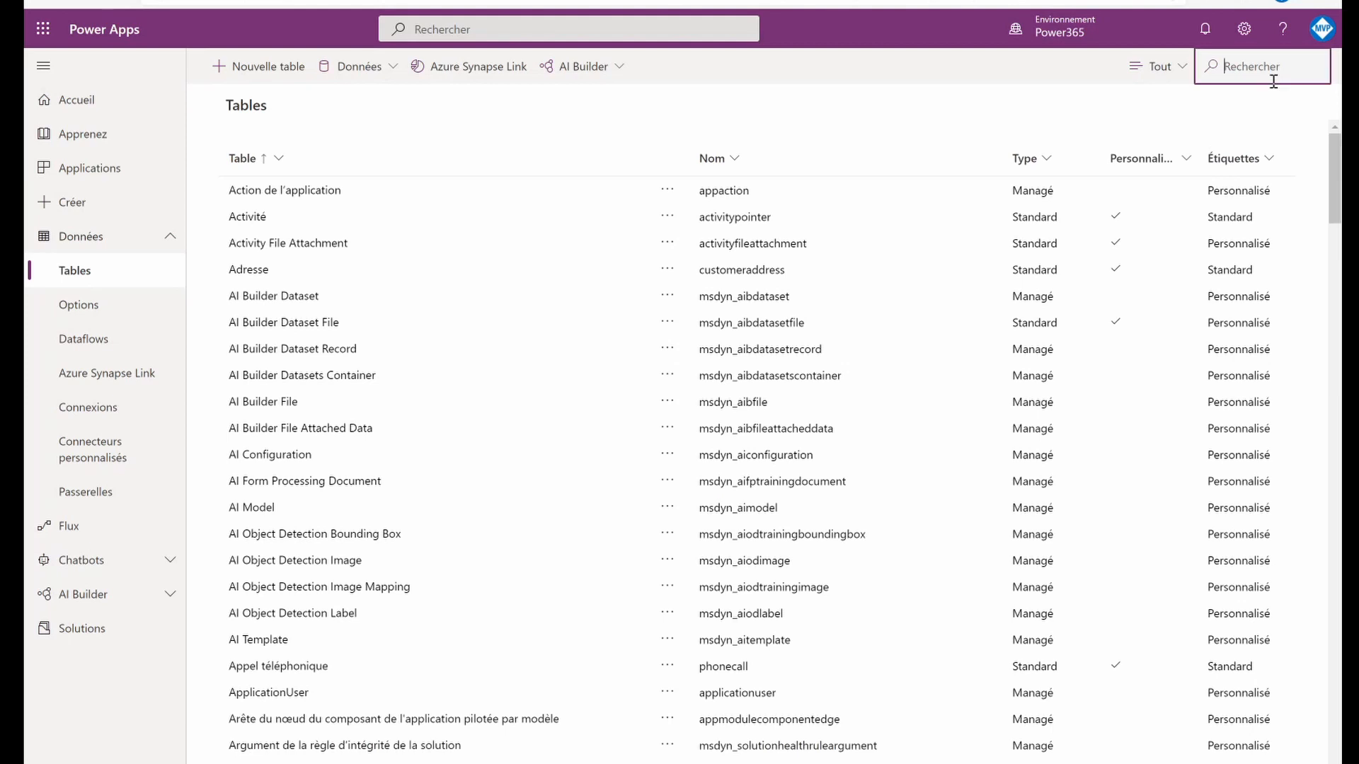
pyautogui.write('var')
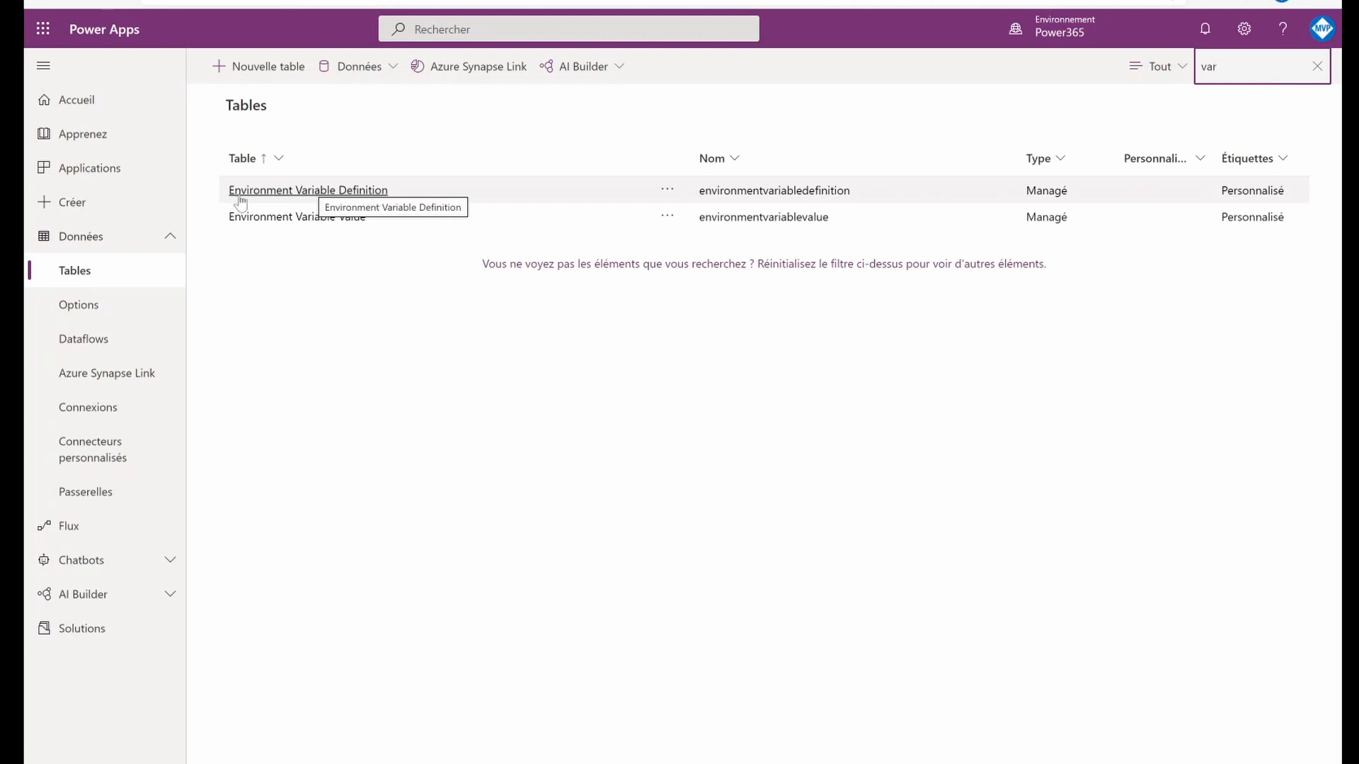
# Open the new_LiensTransverses record in the data of the Environment Variable Definition table and open its environment variable value.
pyautogui.click(284, 193)
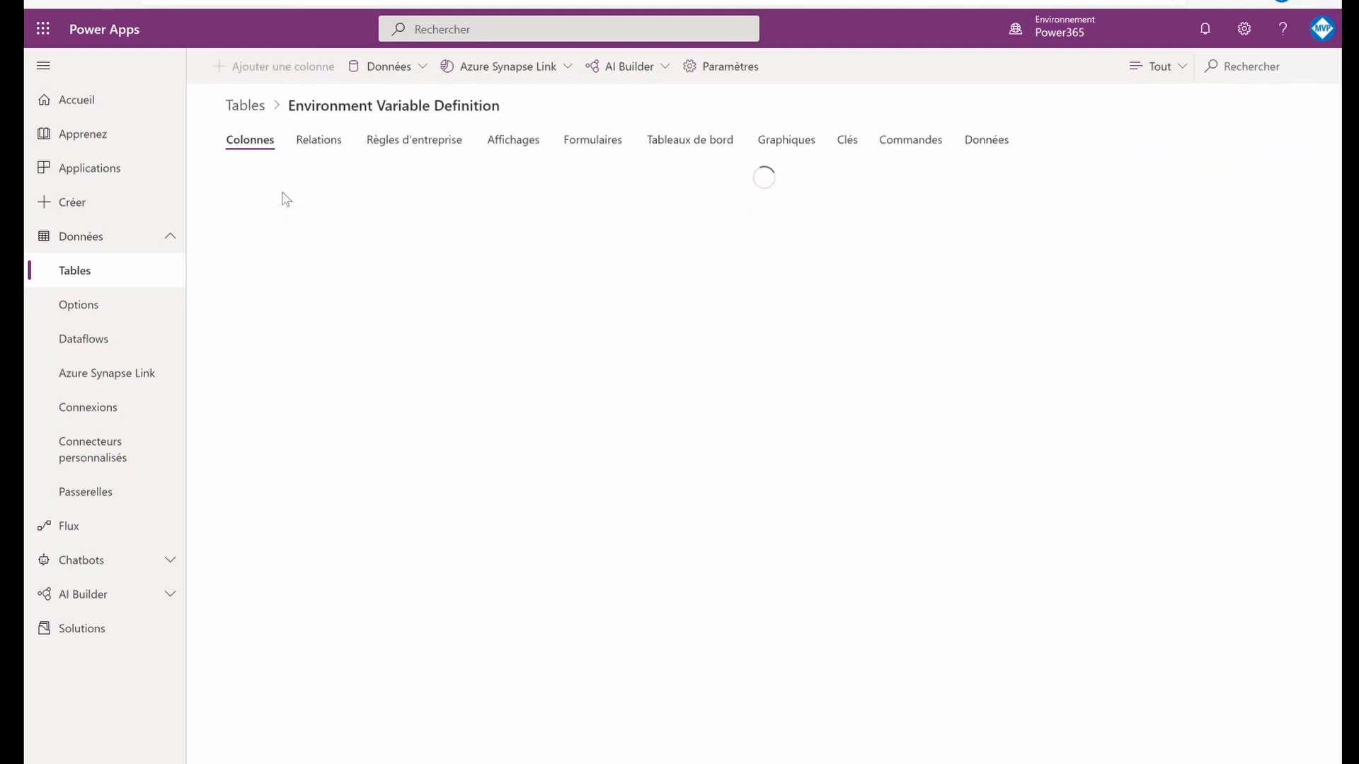
pyautogui.click(966, 148)
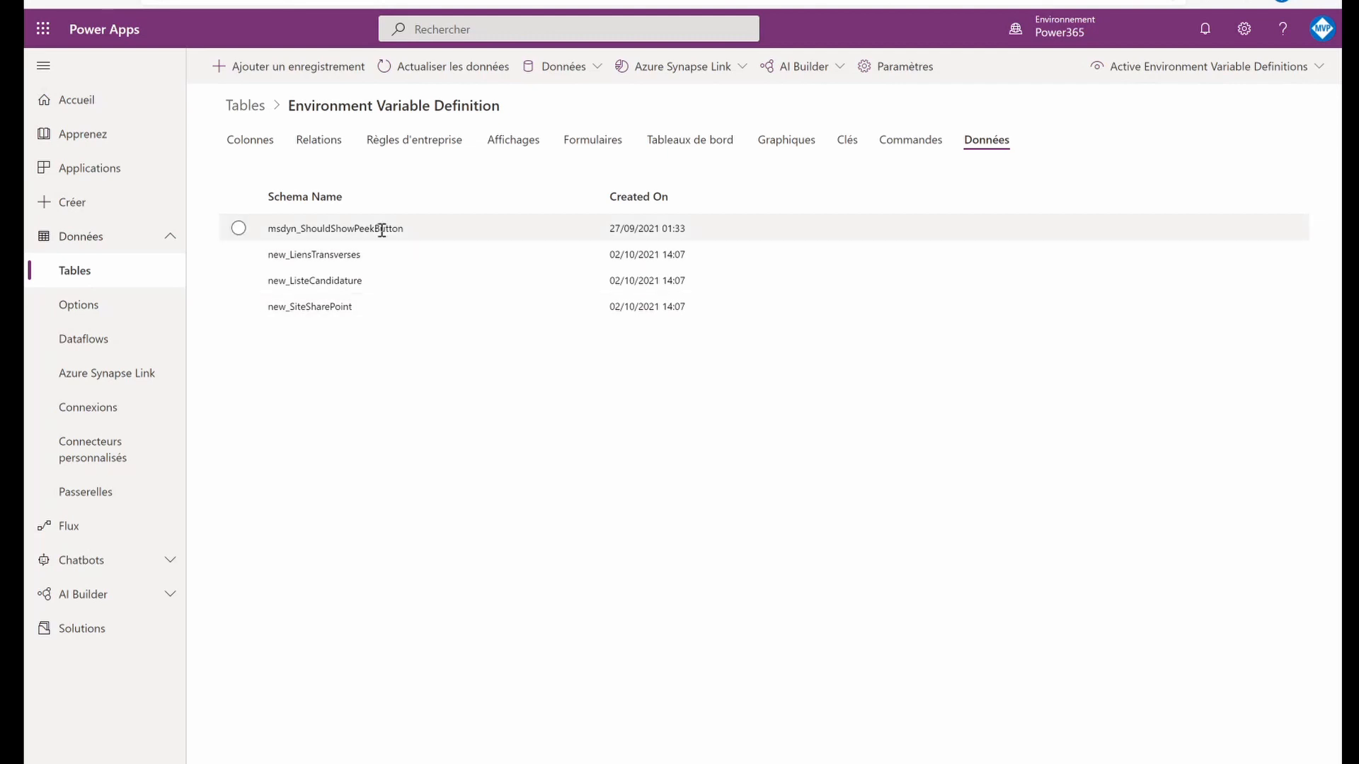
pyautogui.doubleClick(332, 256)
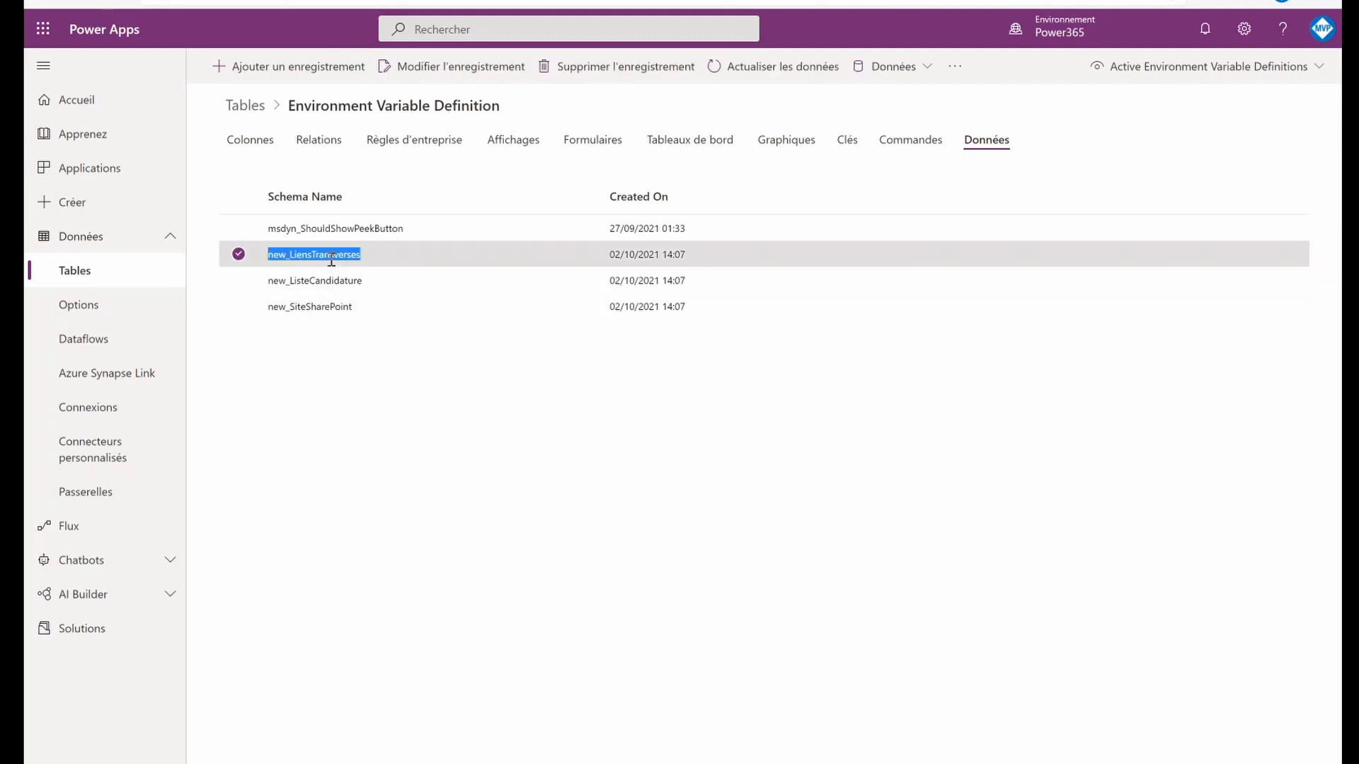
pyautogui.click(433, 71)
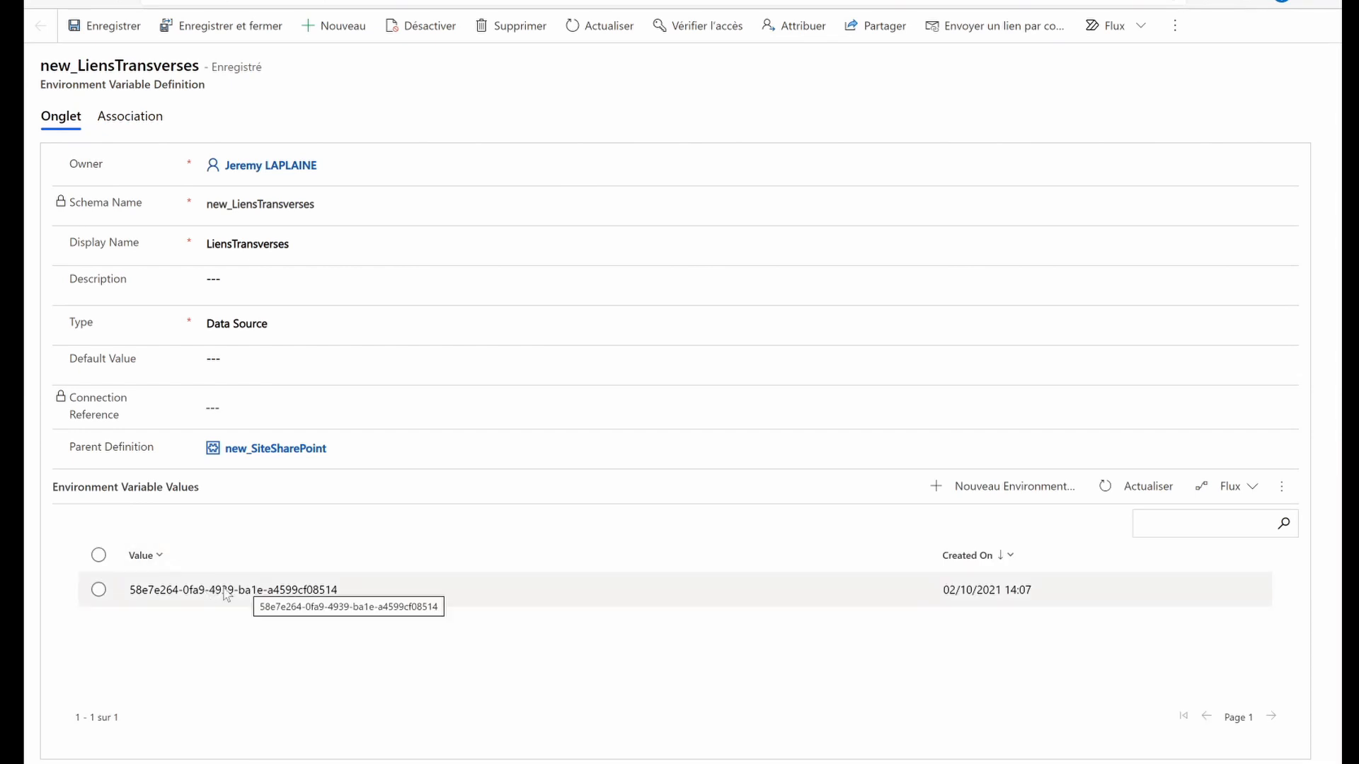
pyautogui.click(304, 592)
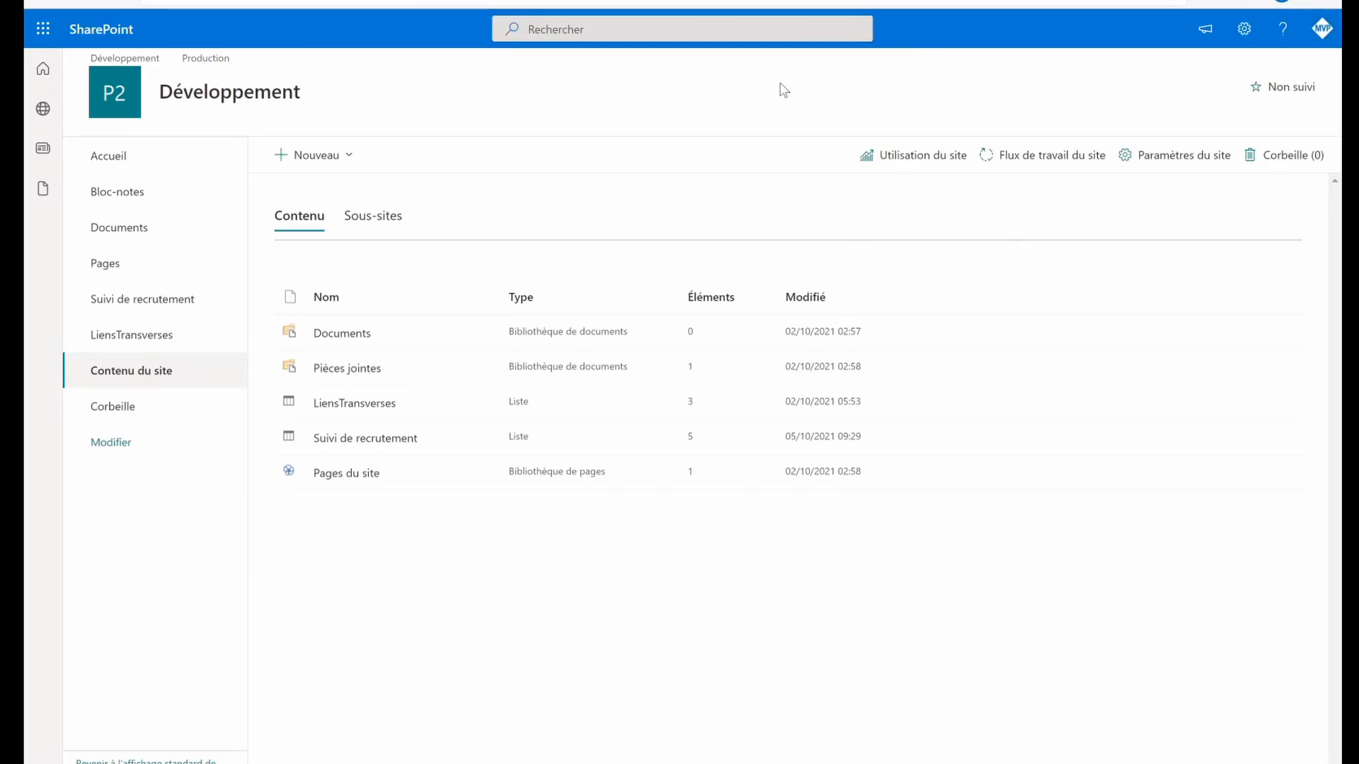
# Open the settings of the LiensTransverses list on the Production SharePoint site and select the list identifier in the page address.
pyautogui.click(211, 60)
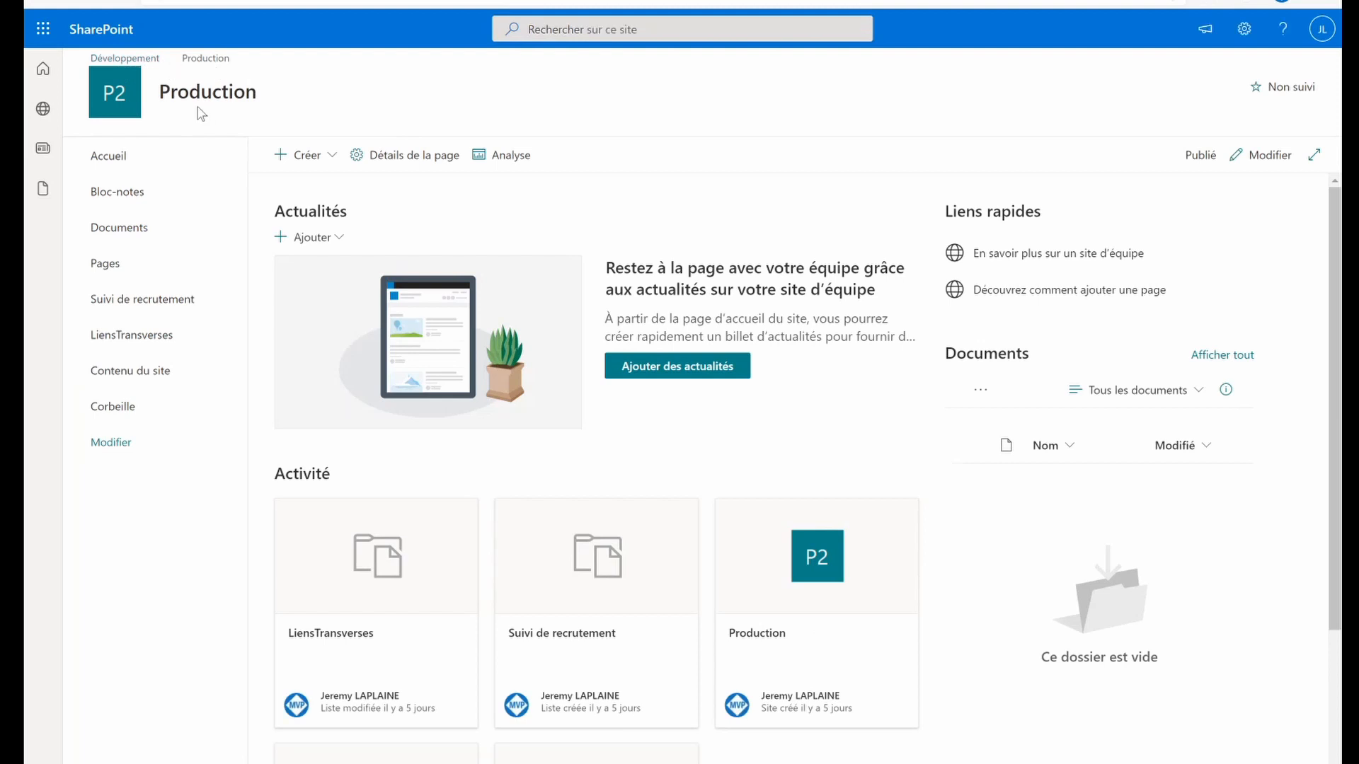
pyautogui.click(145, 374)
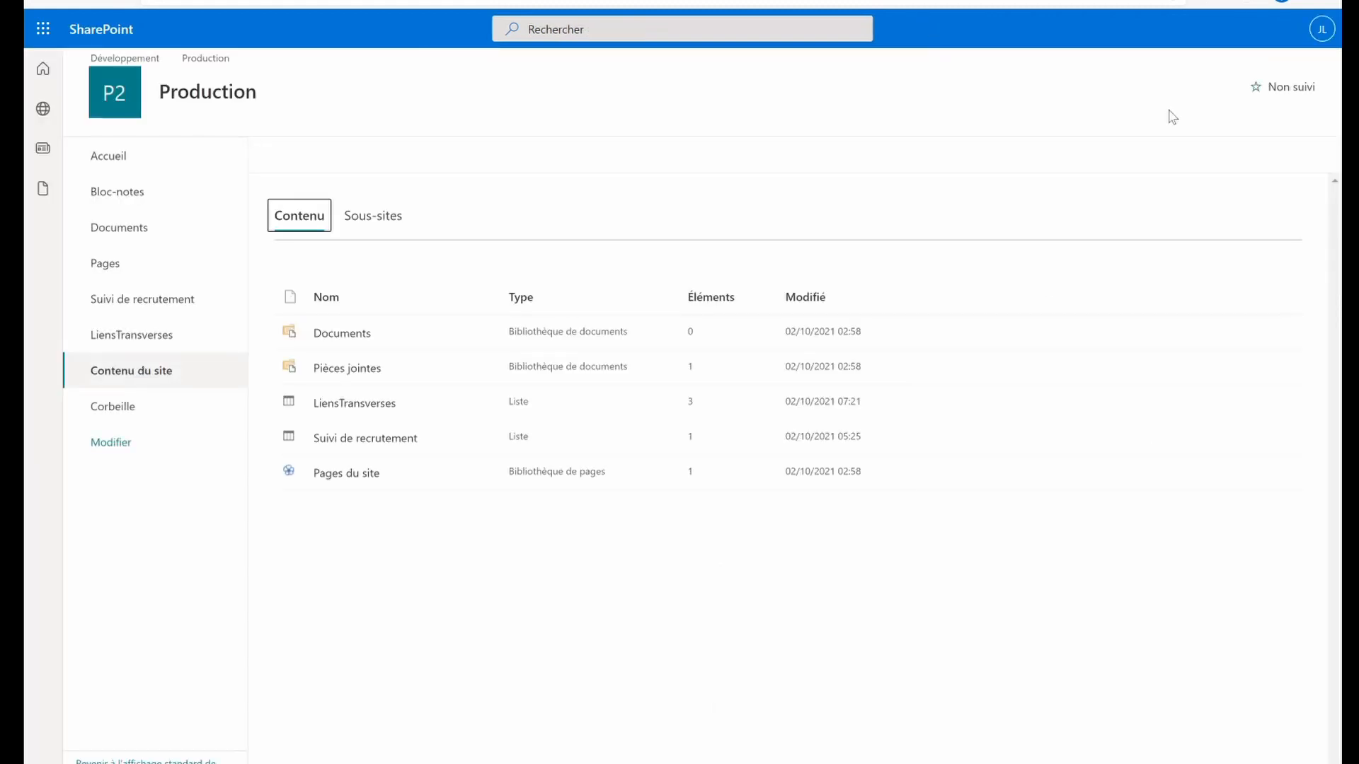
pyautogui.click(386, 404)
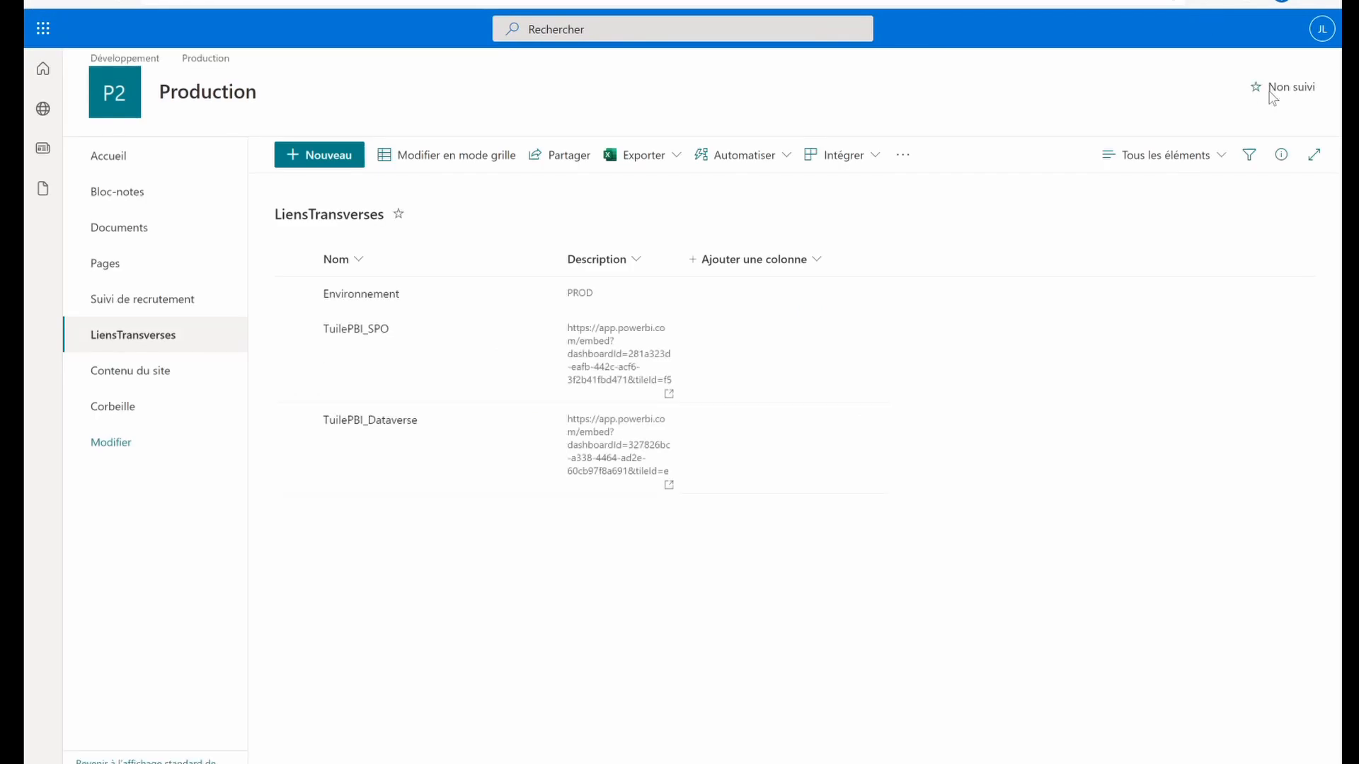
pyautogui.click(1244, 28)
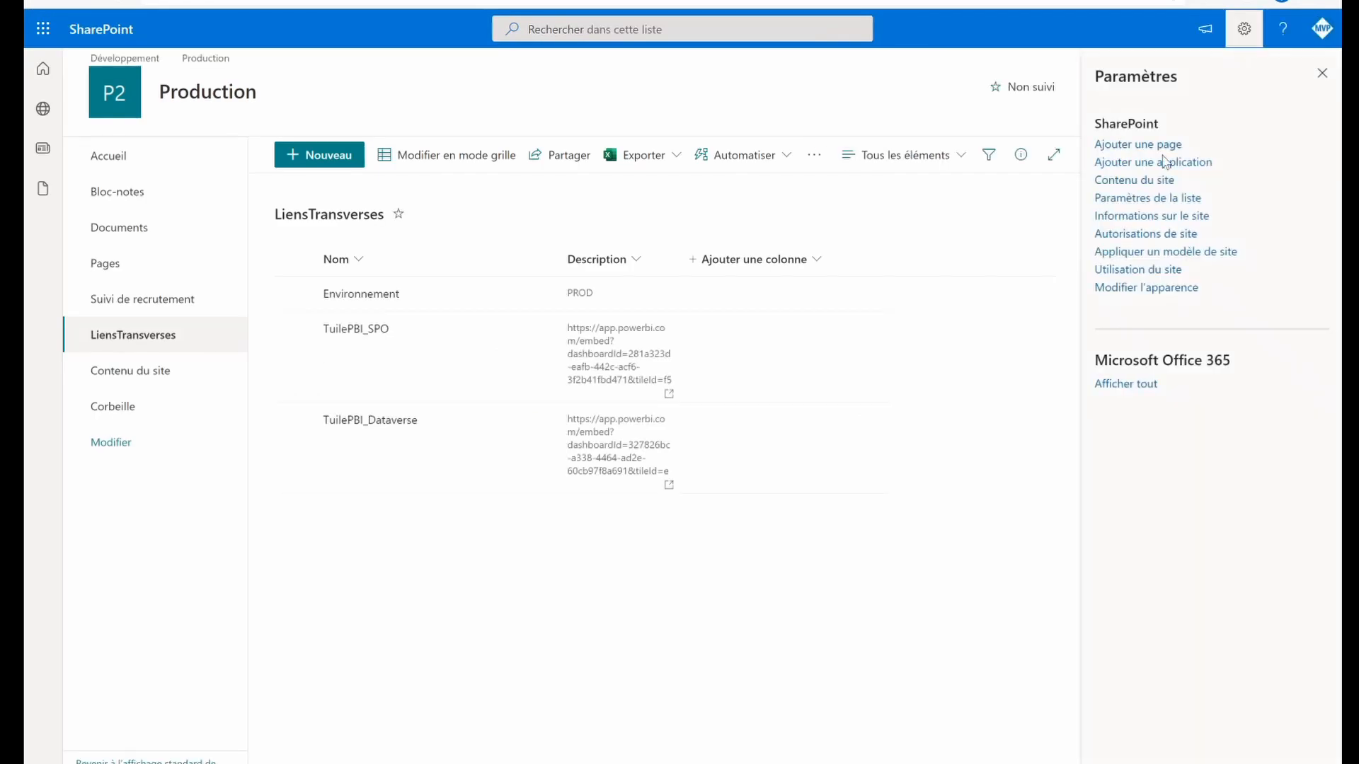
pyautogui.click(1160, 200)
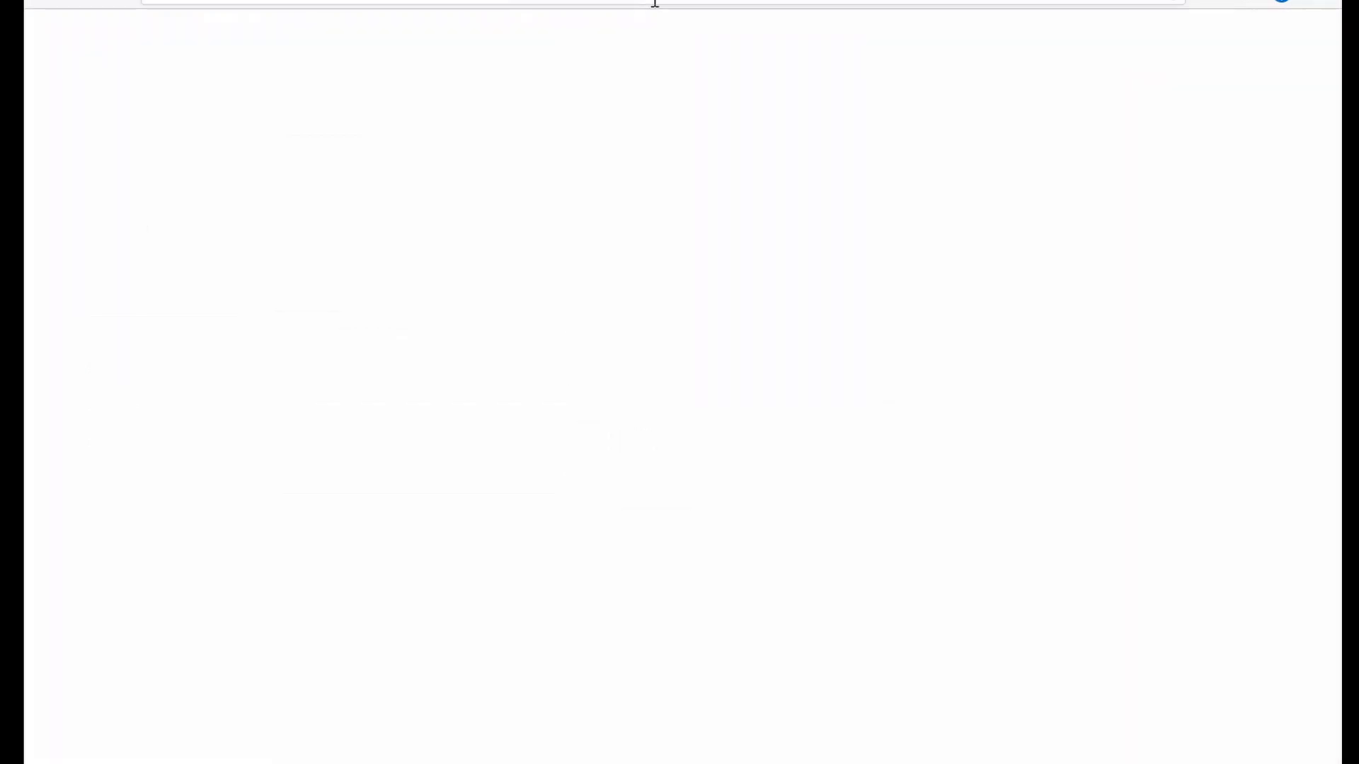
pyautogui.moveTo(655, 2); pyautogui.dragTo(865, 3)
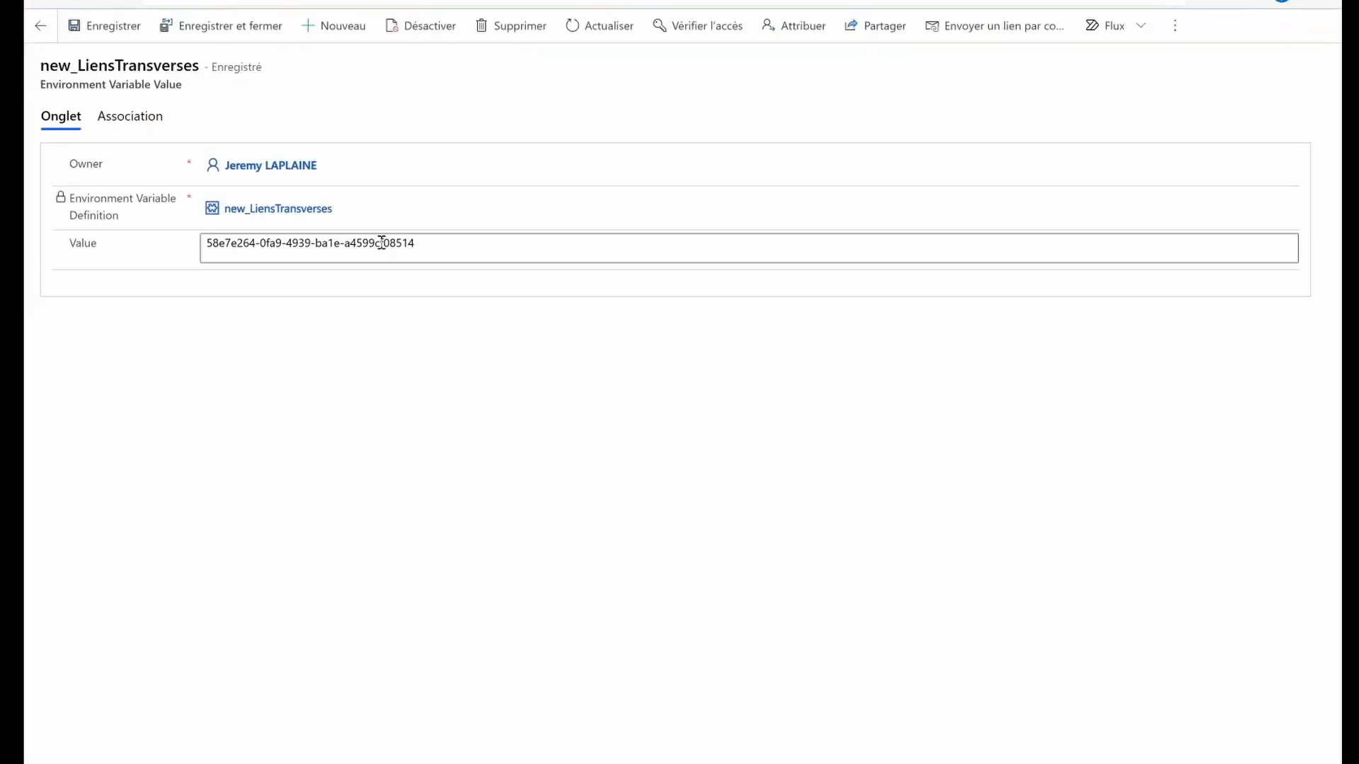
# Check the Value field of the new_LiensTransverses environment variable value, then save and close the record.
pyautogui.click(381, 243)
pyautogui.click(448, 245)
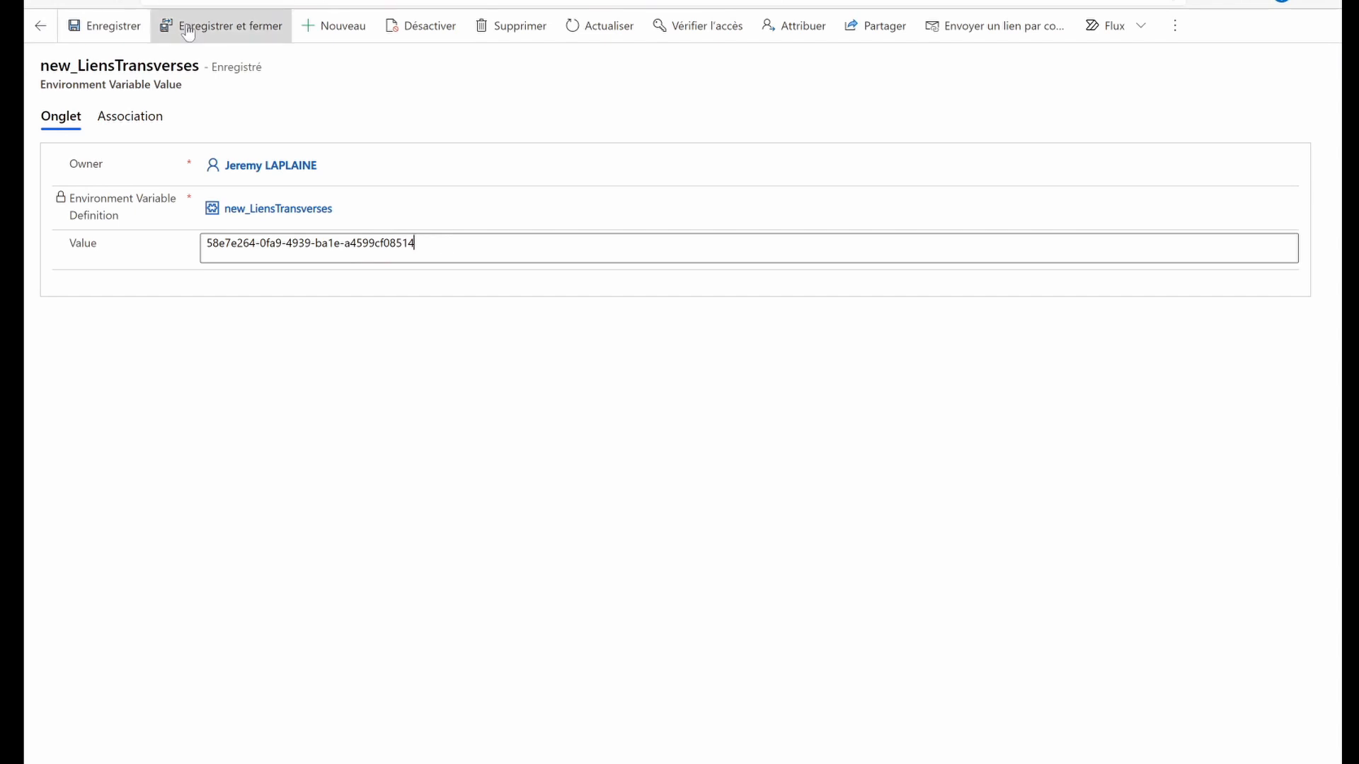
pyautogui.click(240, 32)
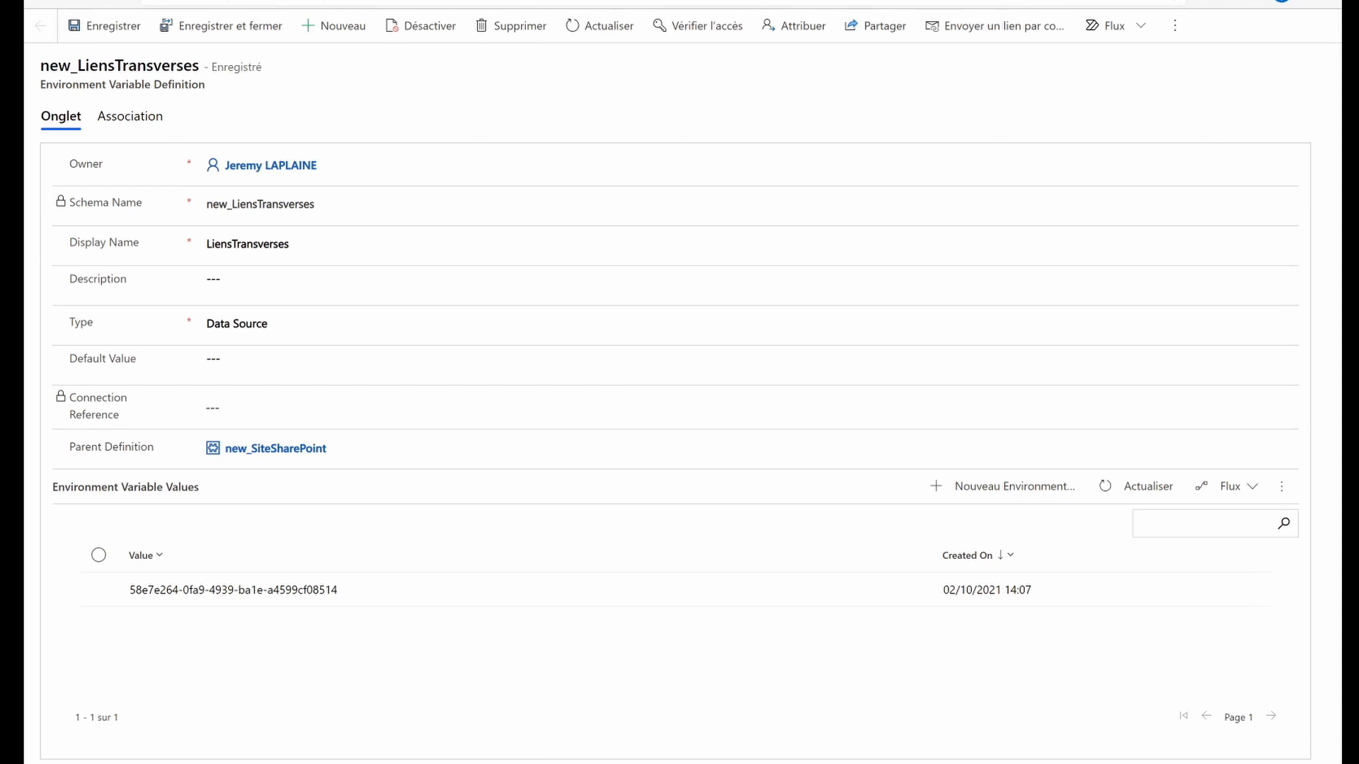
# Return to the Power365 solution in the development environment and open its Recrutement_Dataverse application for editing.
pyautogui.hotkey('alt', 'Tab')
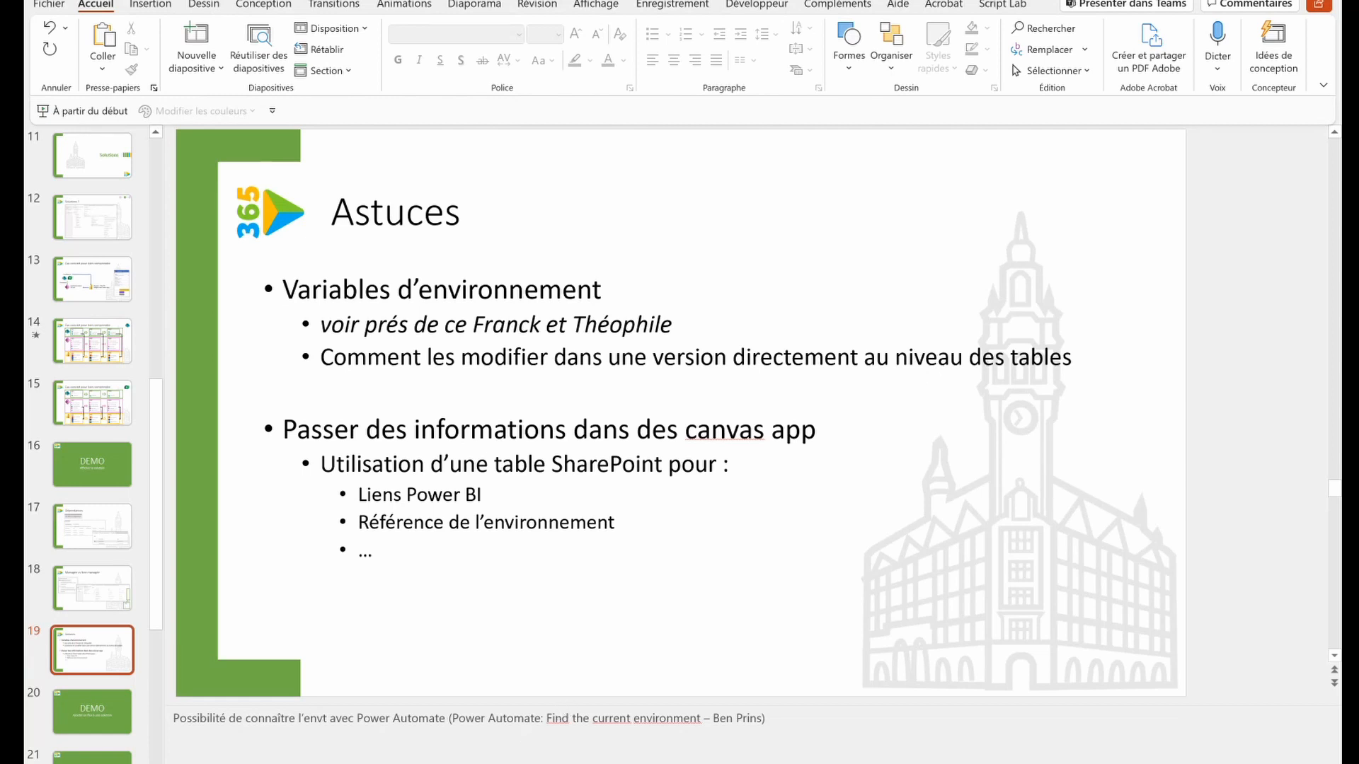
pyautogui.hotkey('alt', 'Tab')
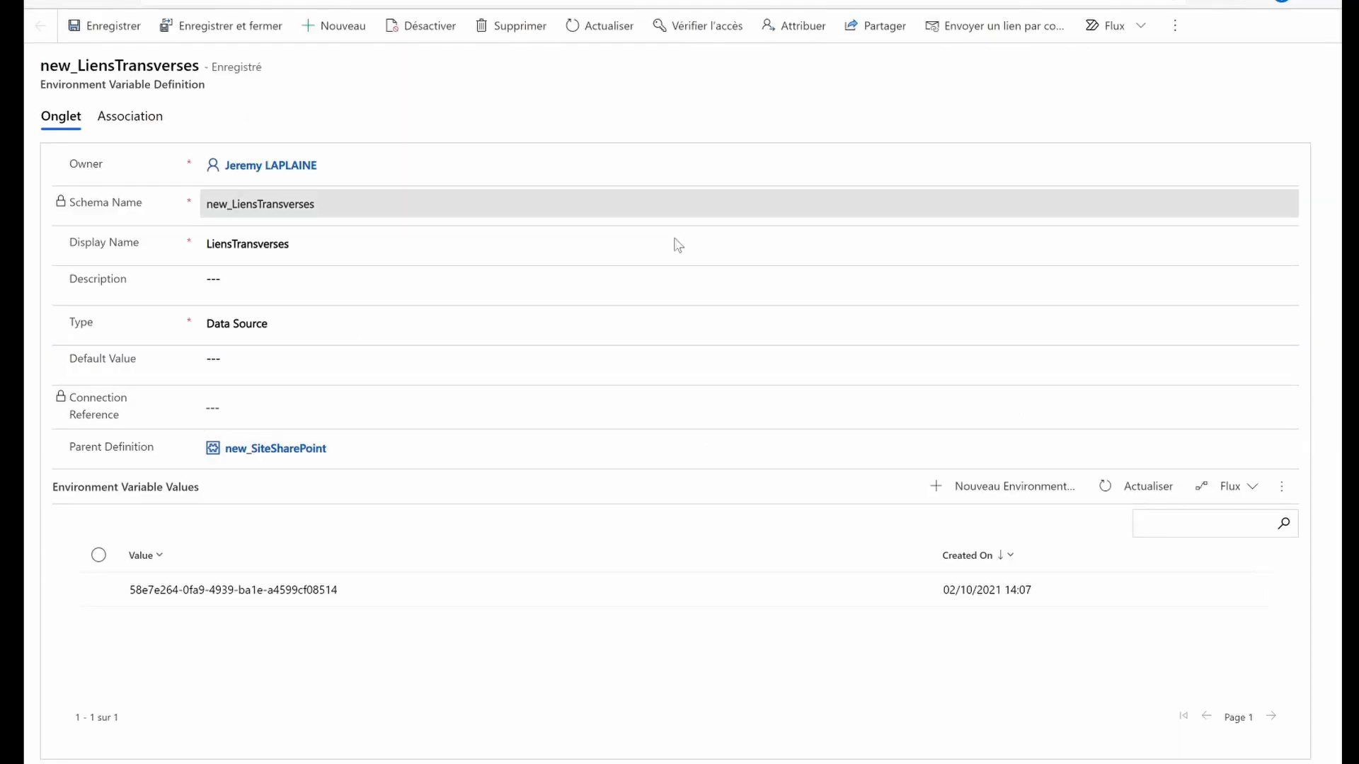
pyautogui.hotkey('ctrl', 'Tab')
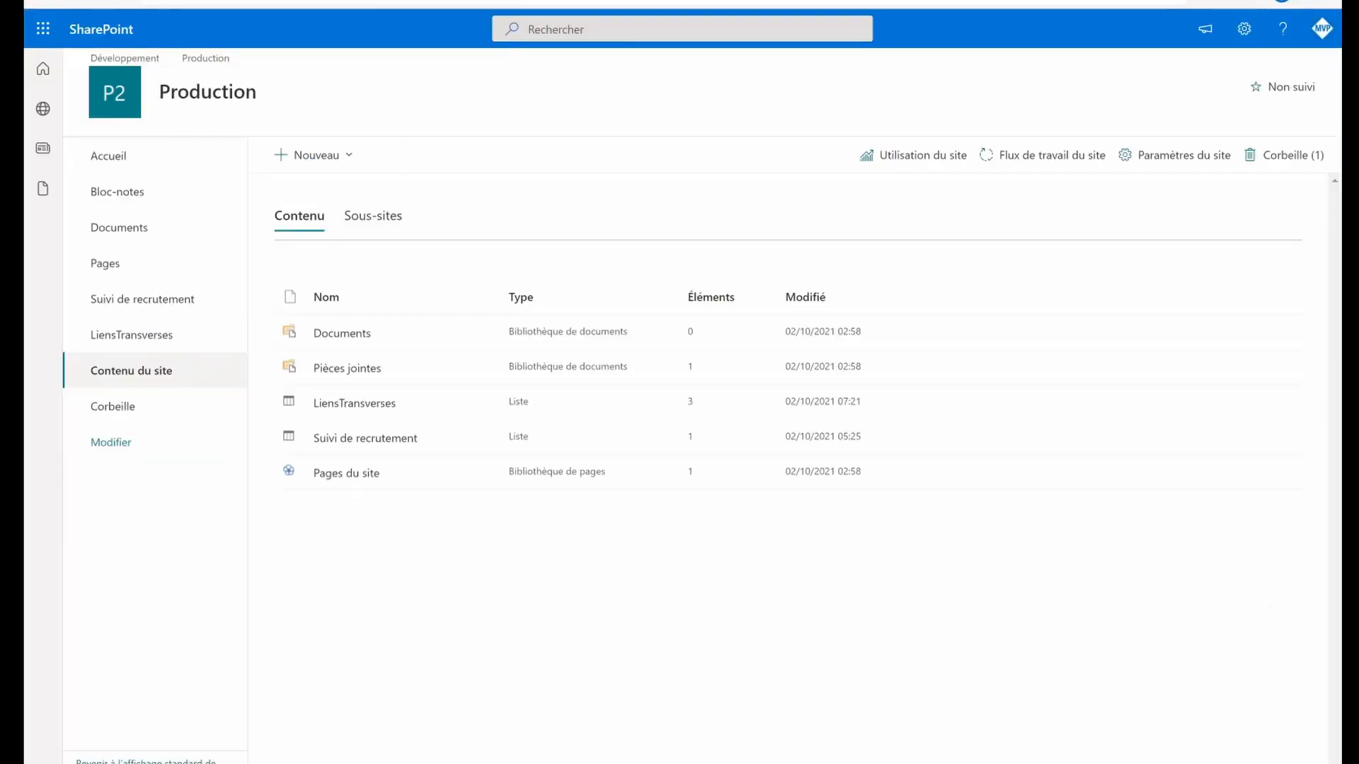
pyautogui.hotkey('ctrl', 'Tab')
pyautogui.click(43, 2)
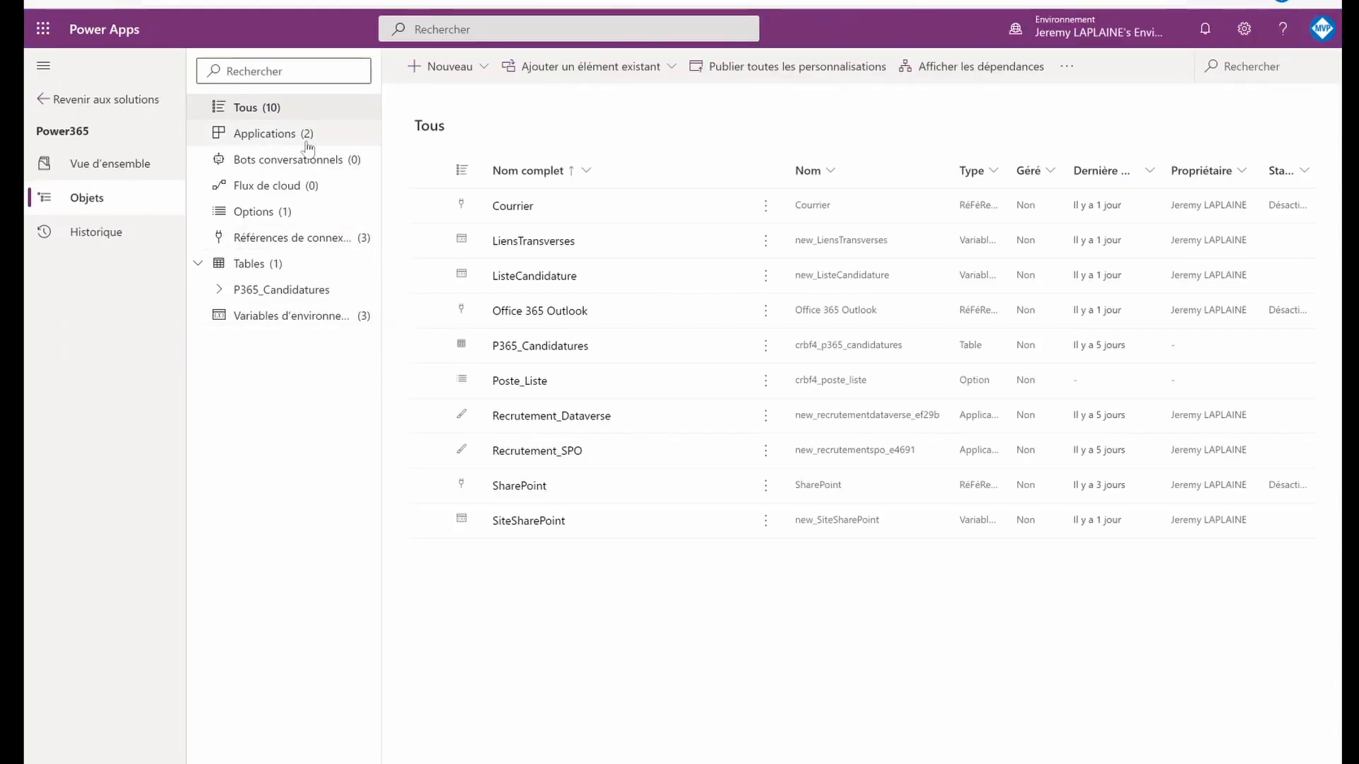
pyautogui.click(307, 142)
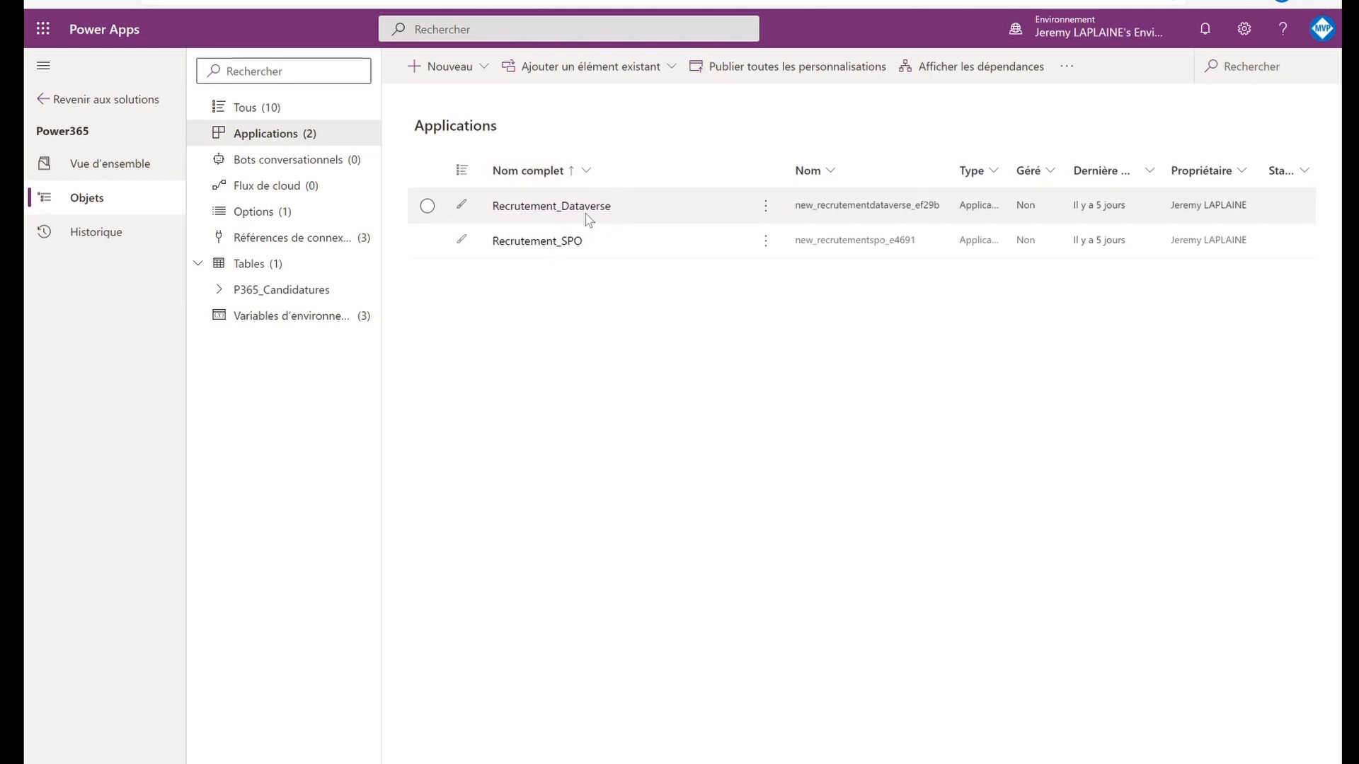
pyautogui.click(610, 207)
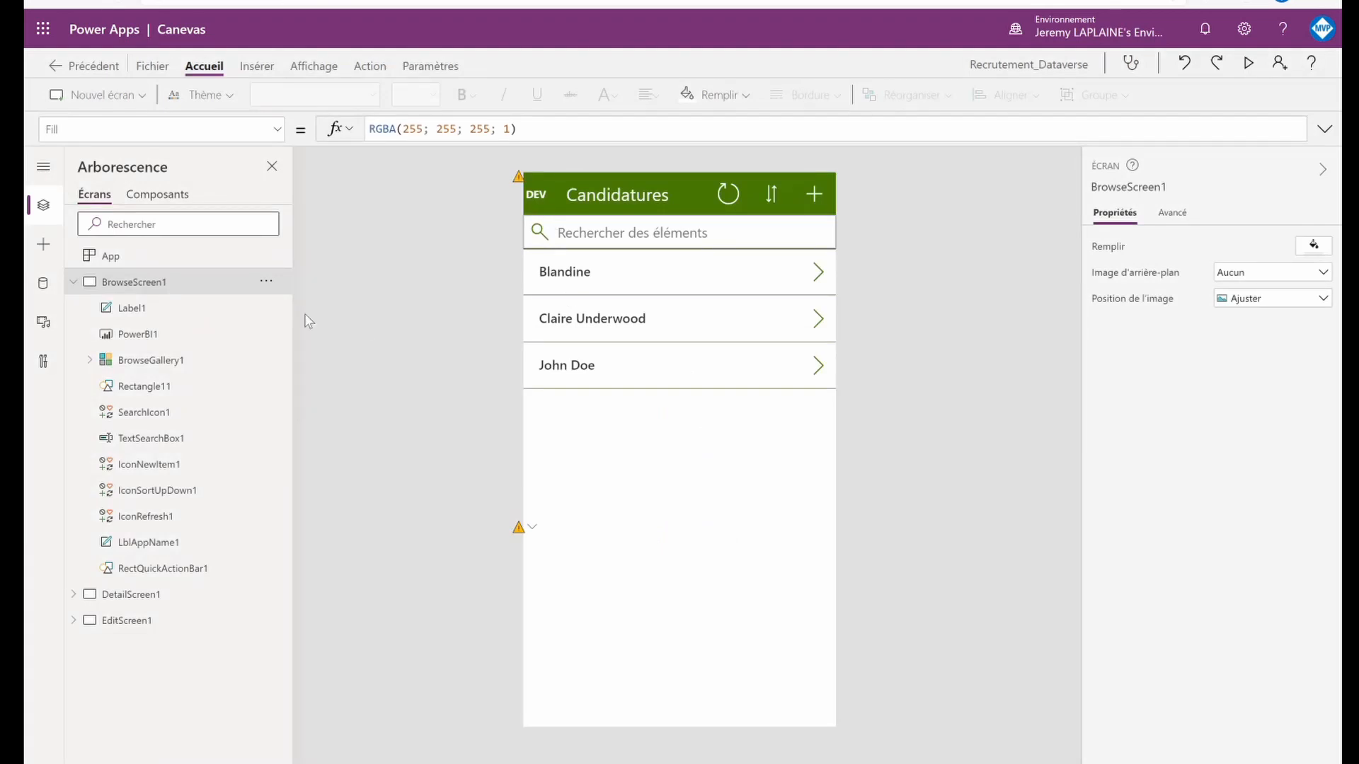
# Inspect the app's data sources and how a SharePoint list can be connected through the SiteSharePoint environment variable, without adding one.
pyautogui.click(49, 286)
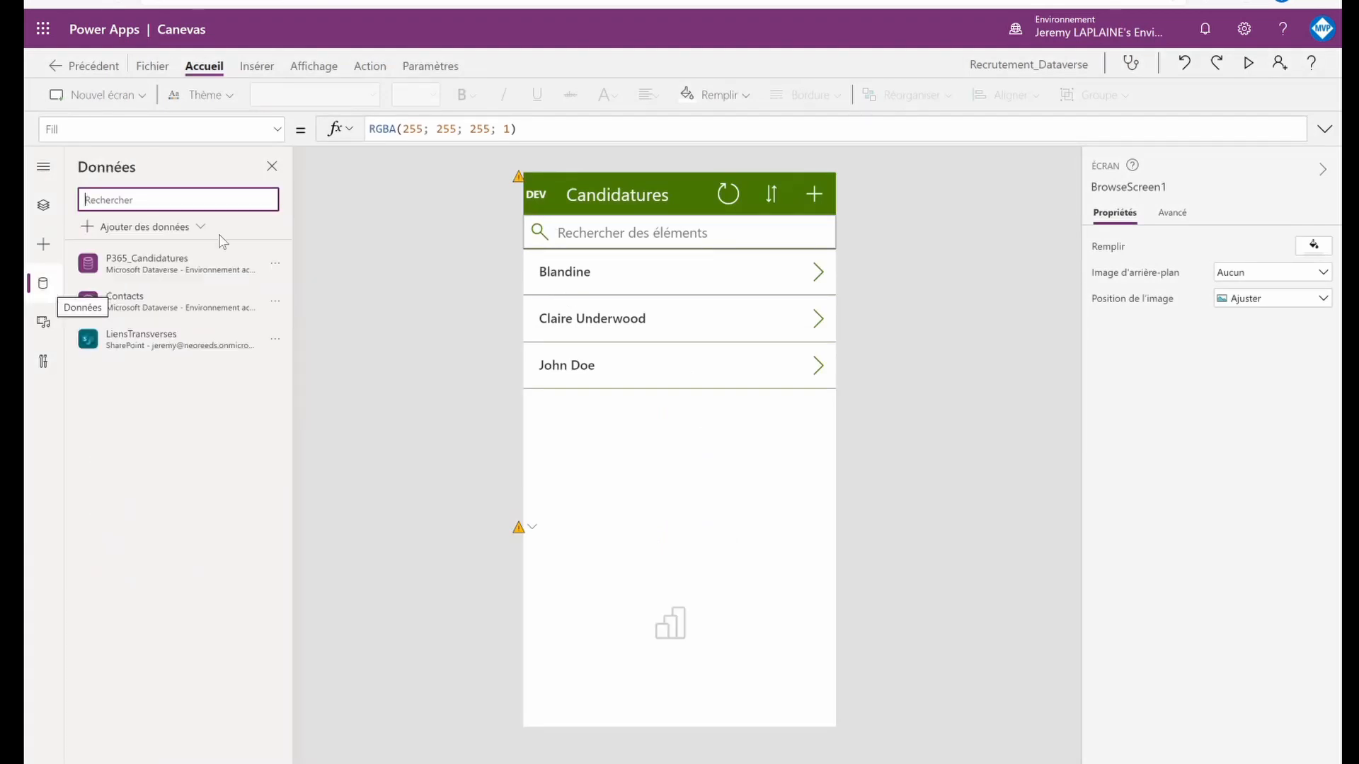
pyautogui.moveTo(200, 346)
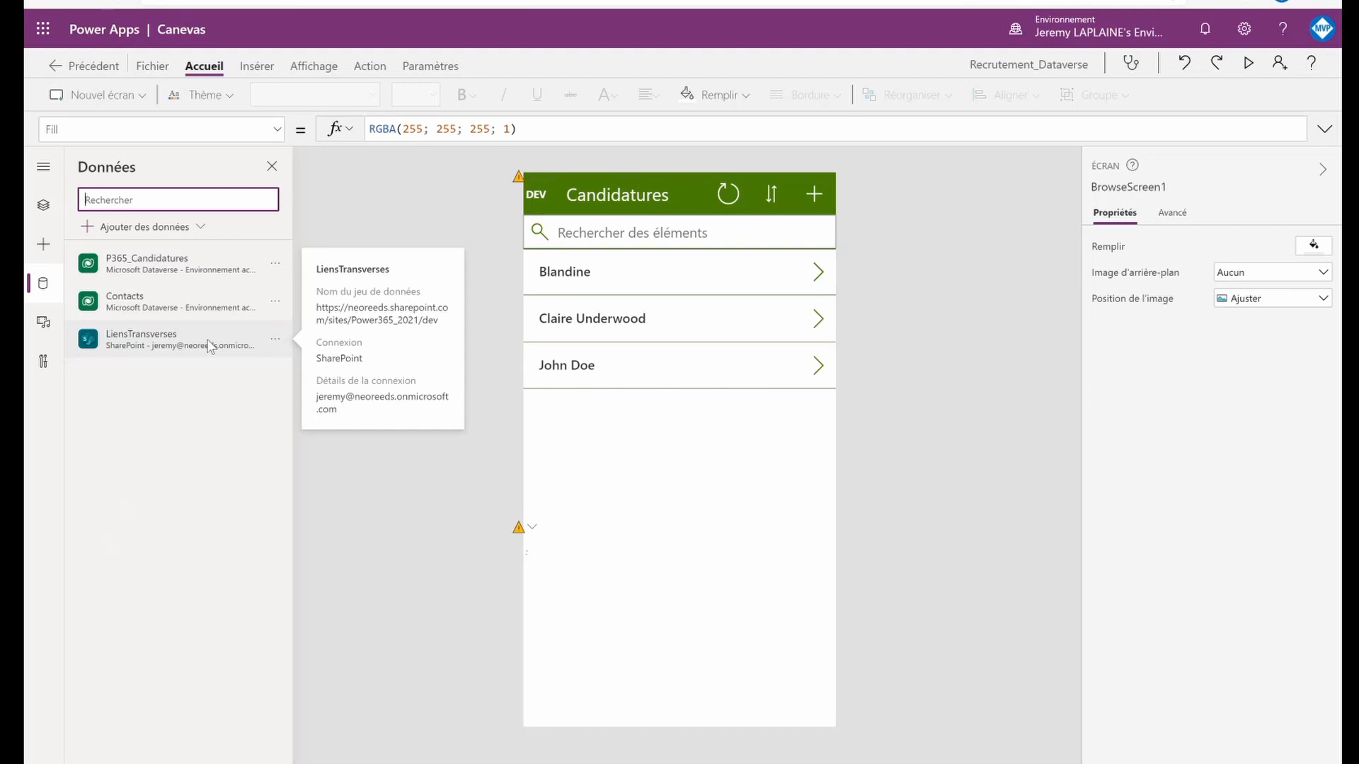
pyautogui.click(177, 228)
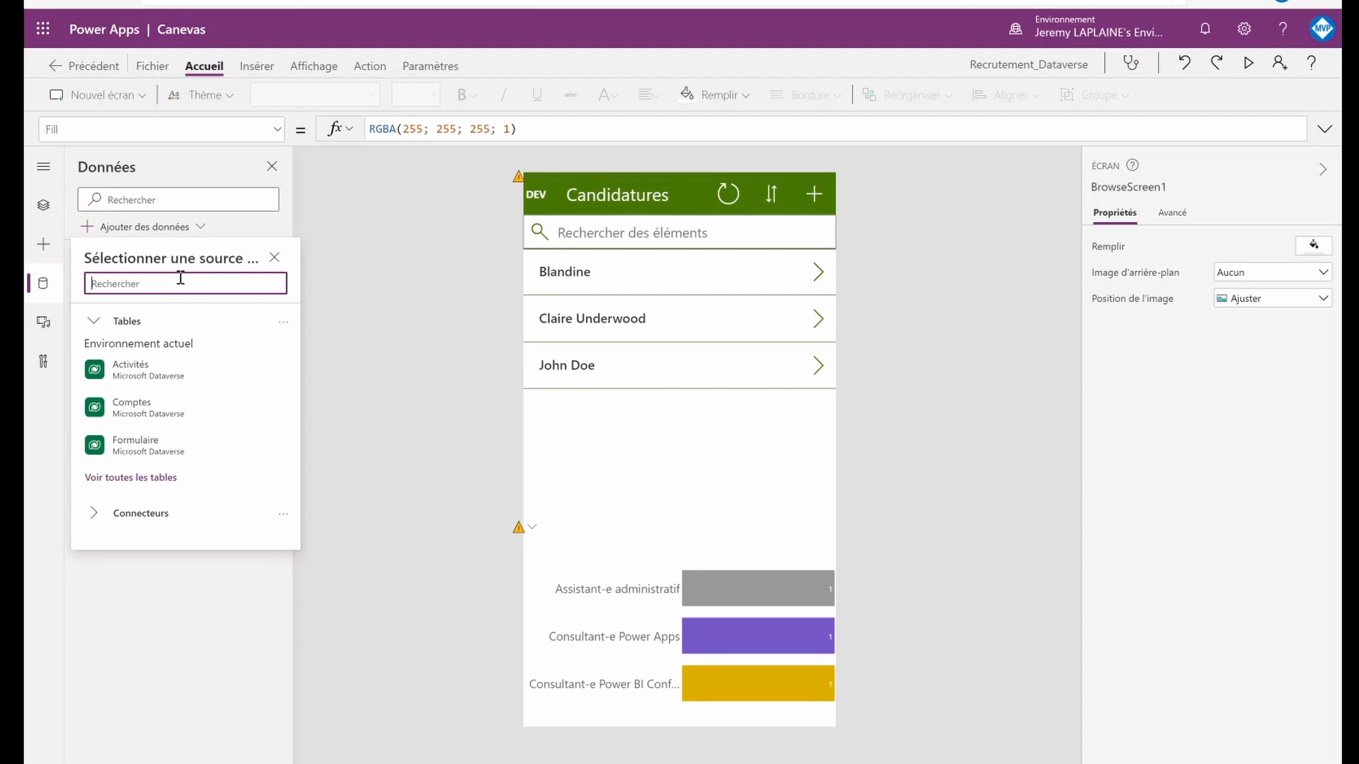
pyautogui.write('sharepo')
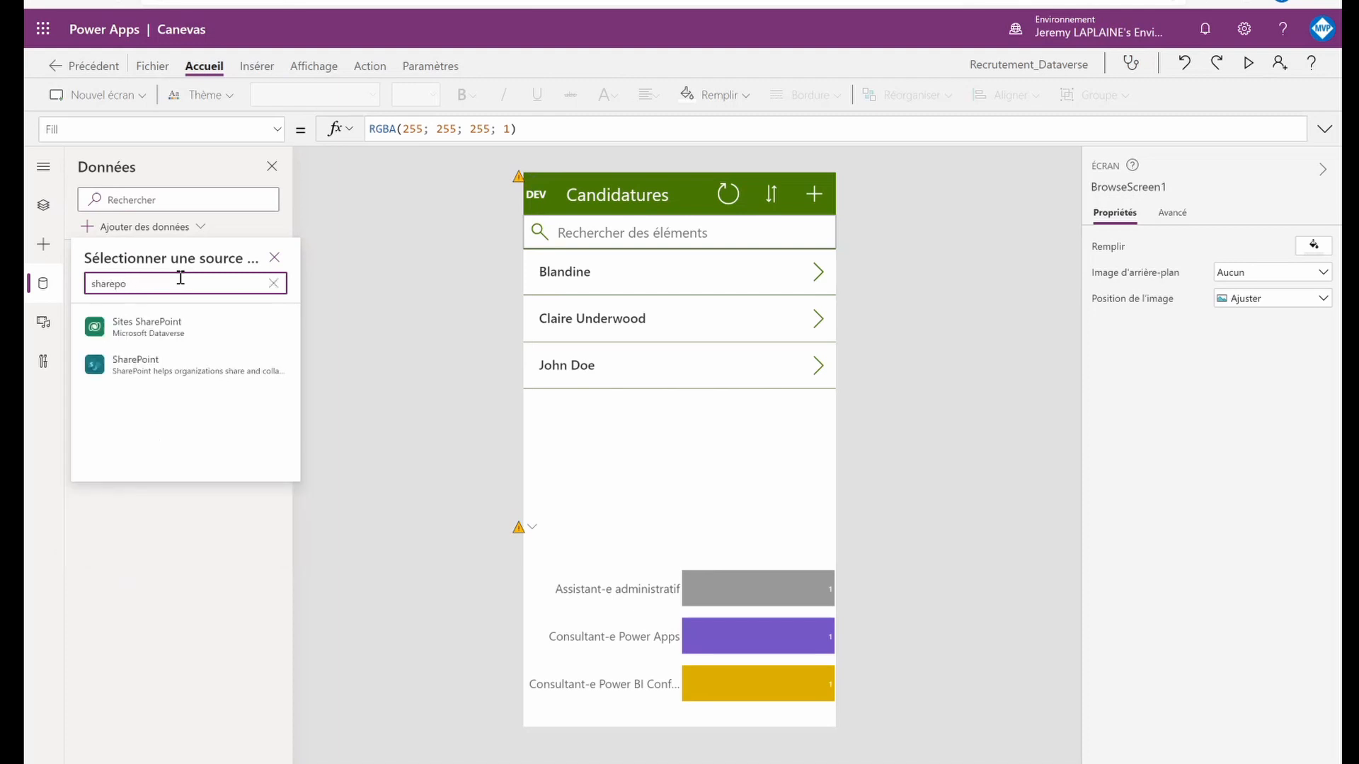
pyautogui.click(172, 373)
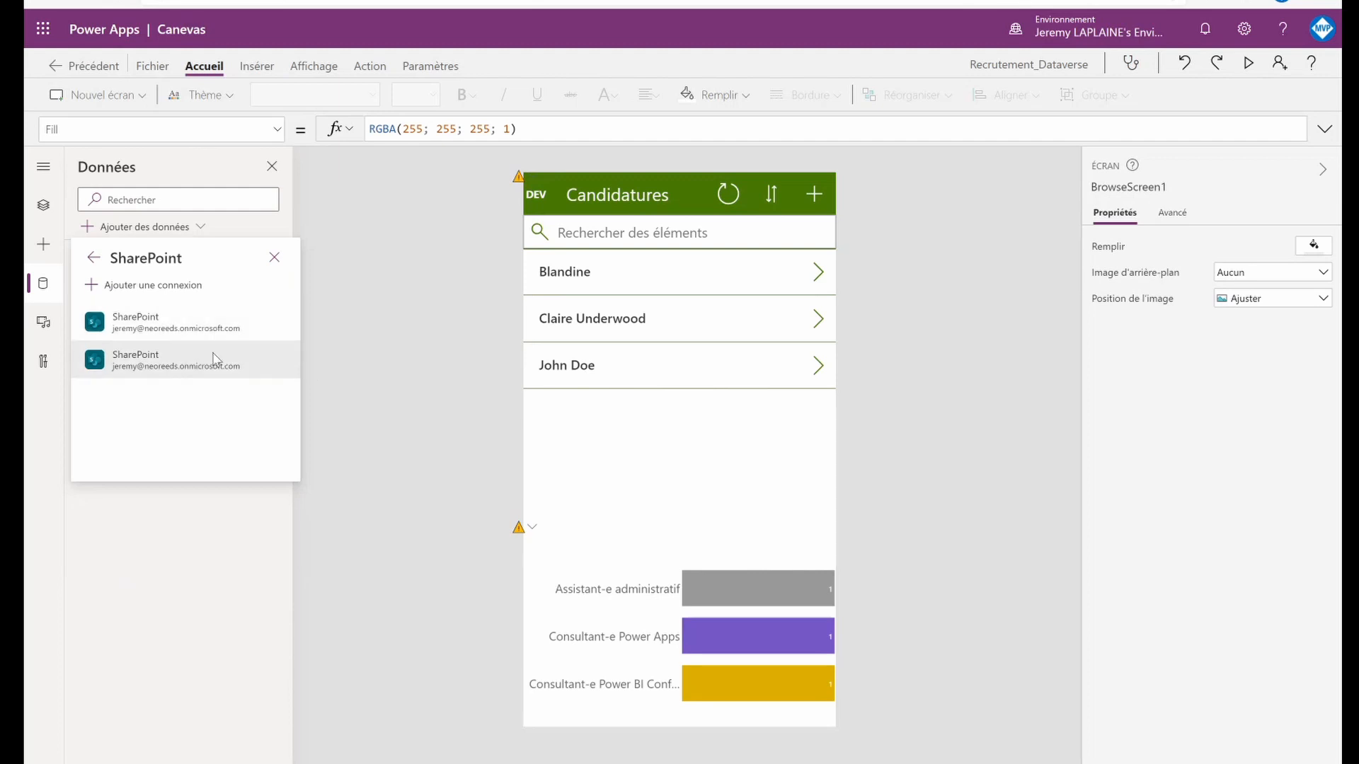
pyautogui.click(215, 359)
pyautogui.click(1196, 244)
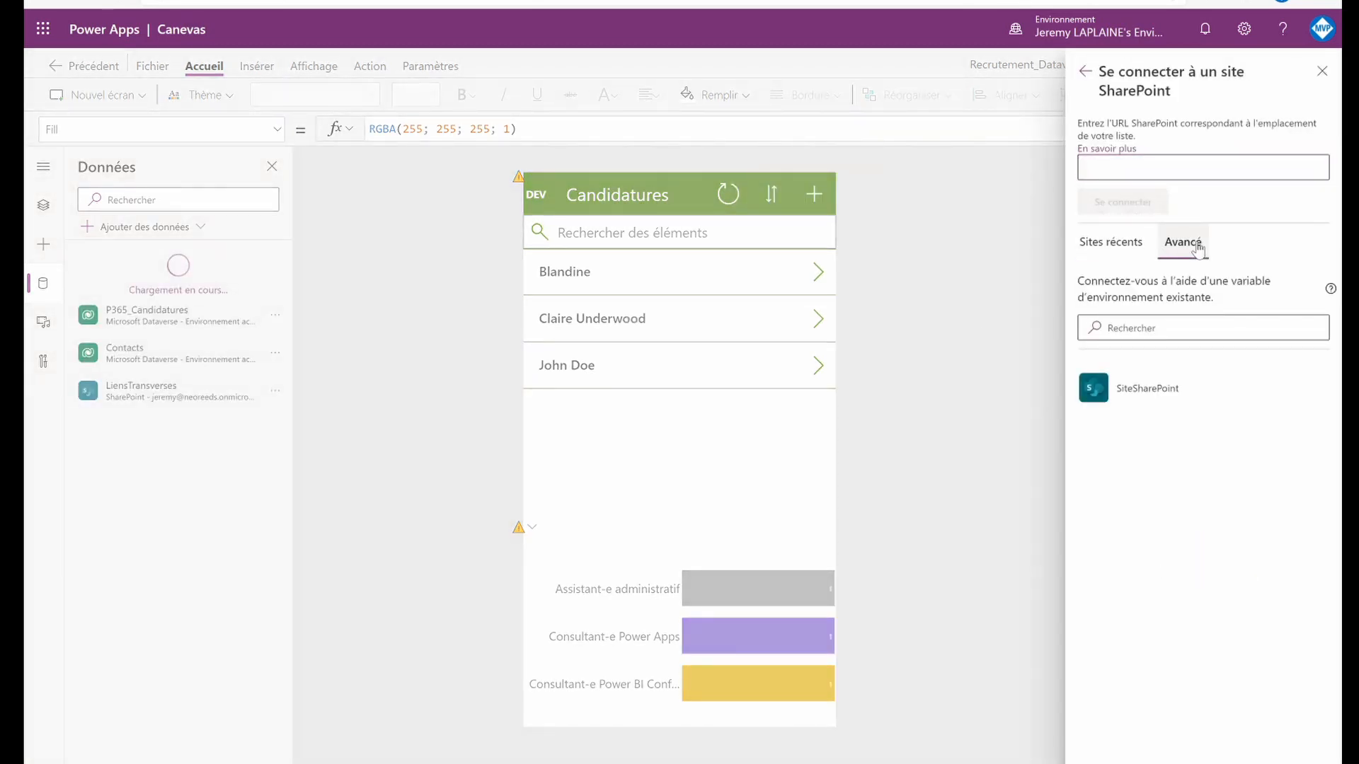
pyautogui.click(1173, 401)
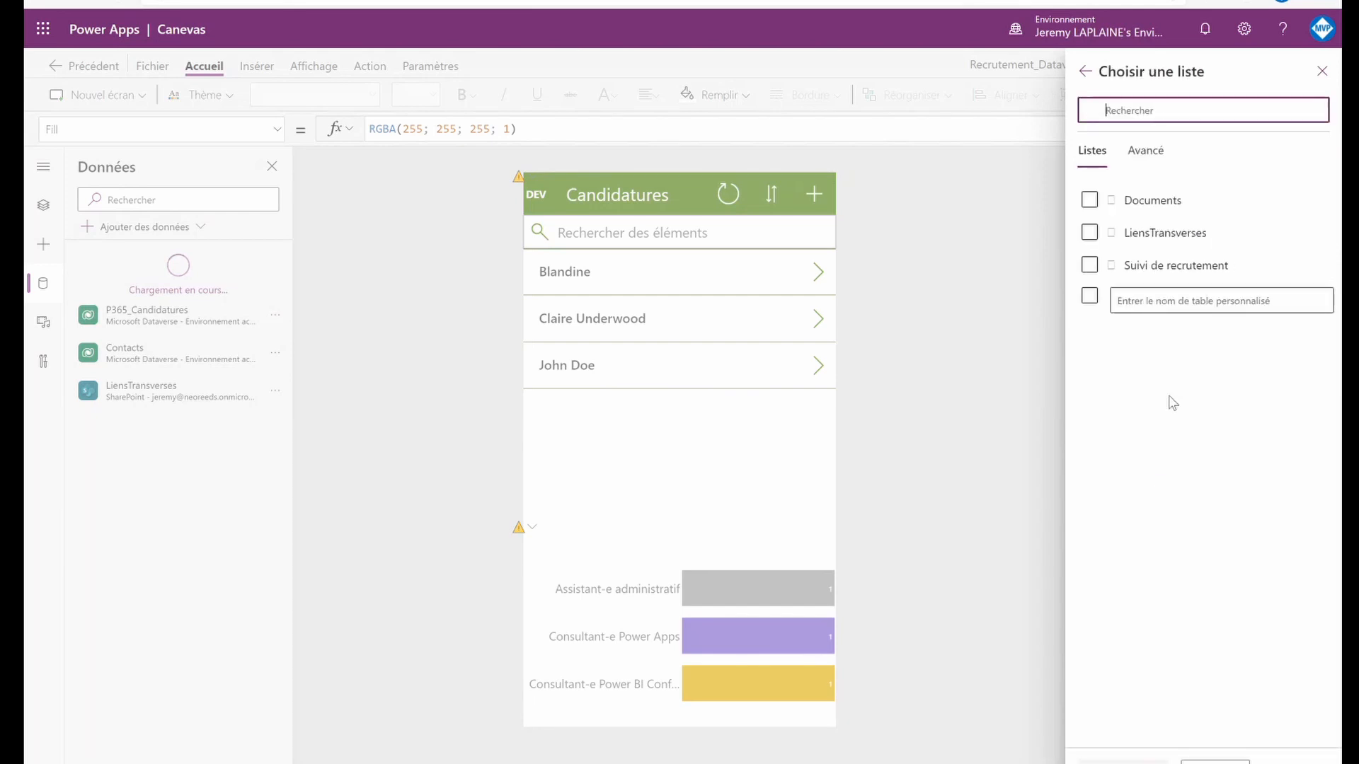
pyautogui.click(1152, 163)
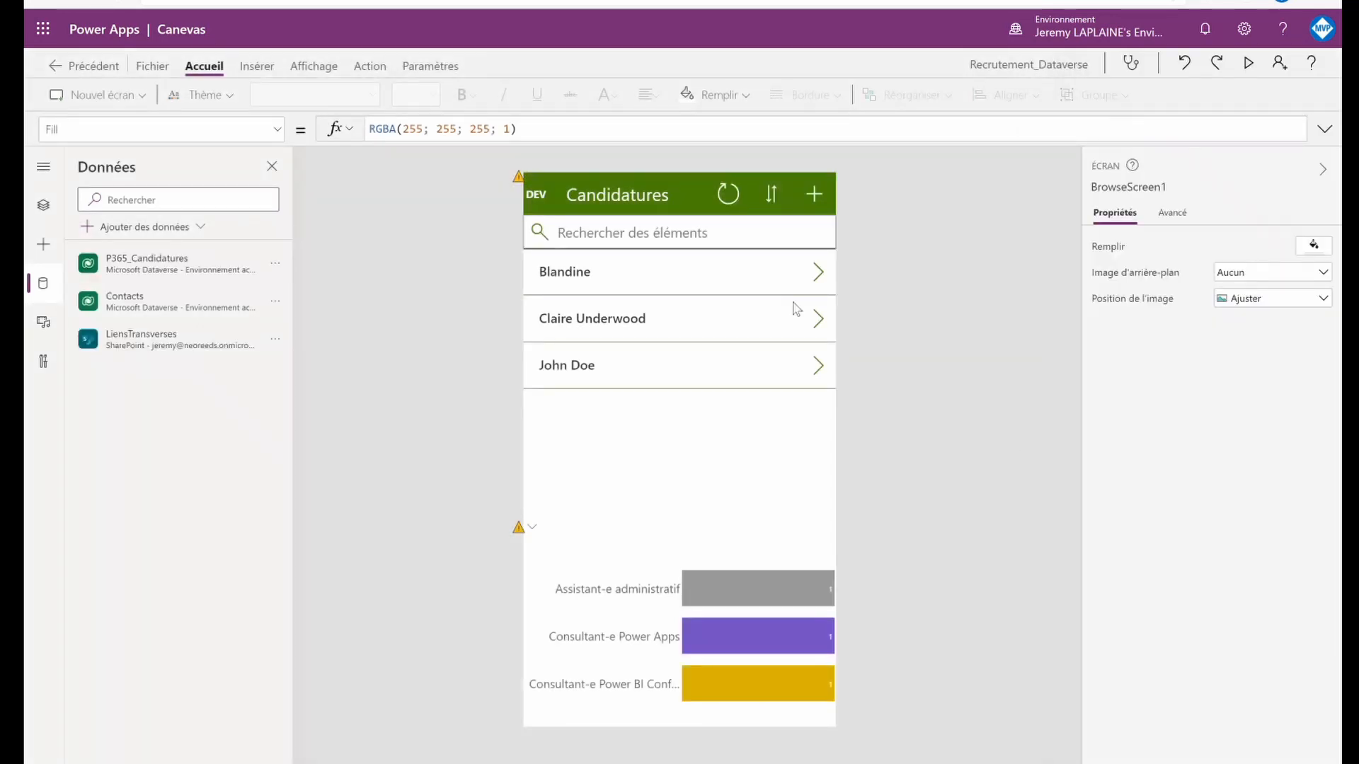
# Examine the Text formula of the DEV label and the TileUrl formula of the Power BI tile on BrowseScreen1.
pyautogui.click(547, 195)
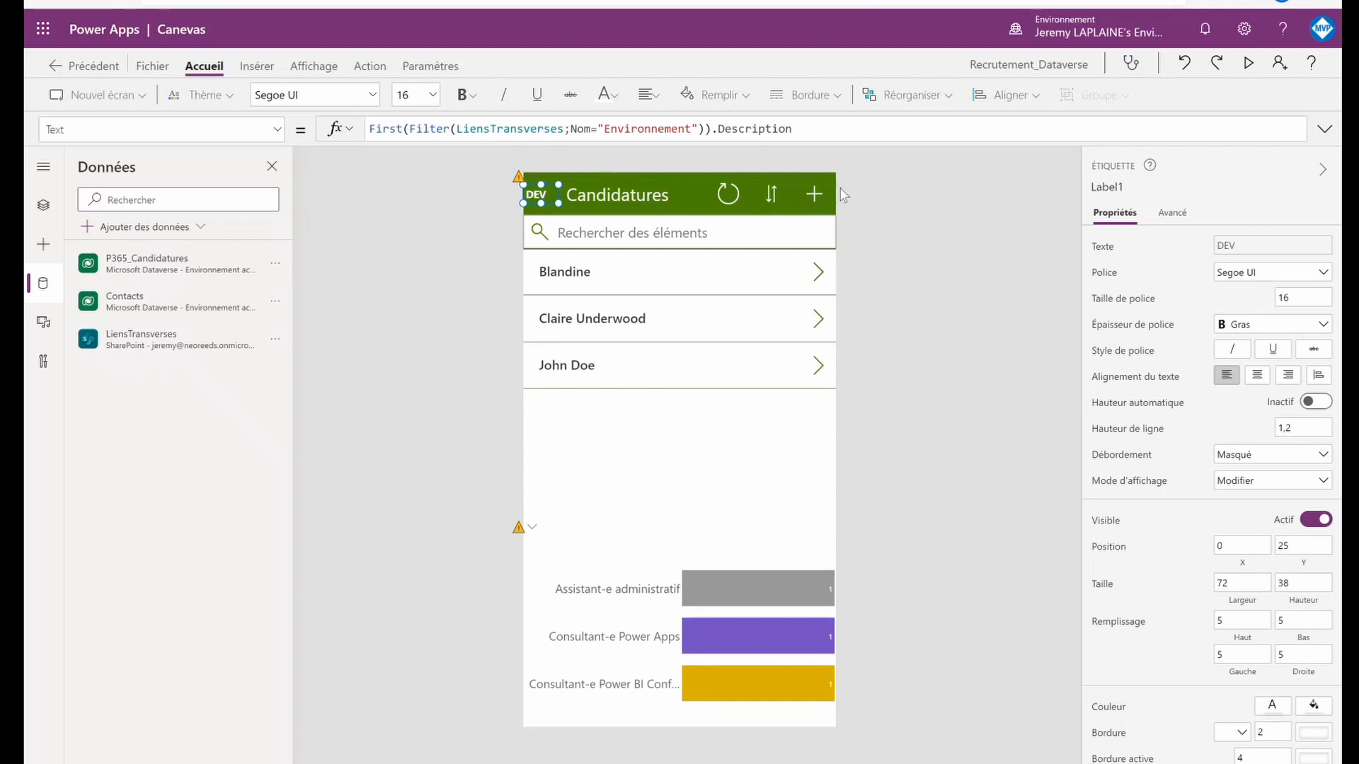
pyautogui.click(897, 413)
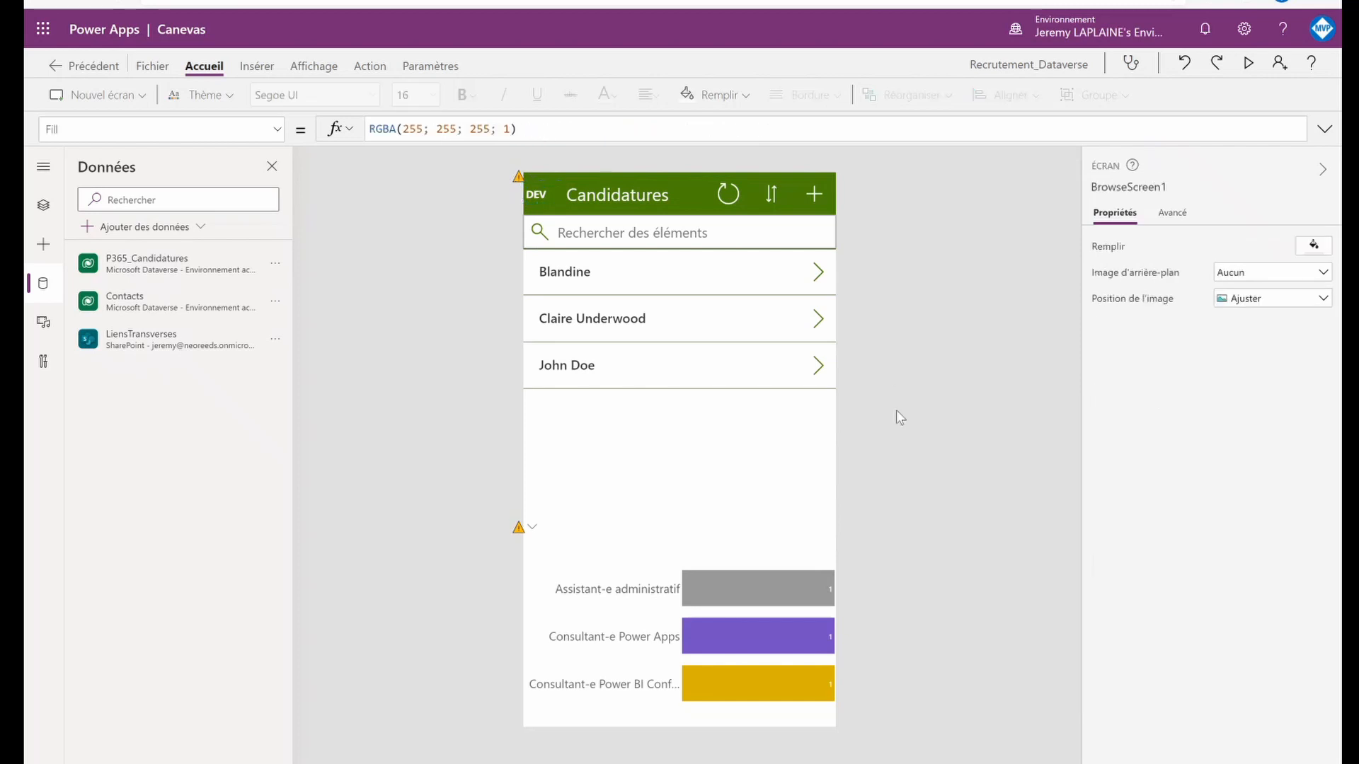
pyautogui.click(573, 576)
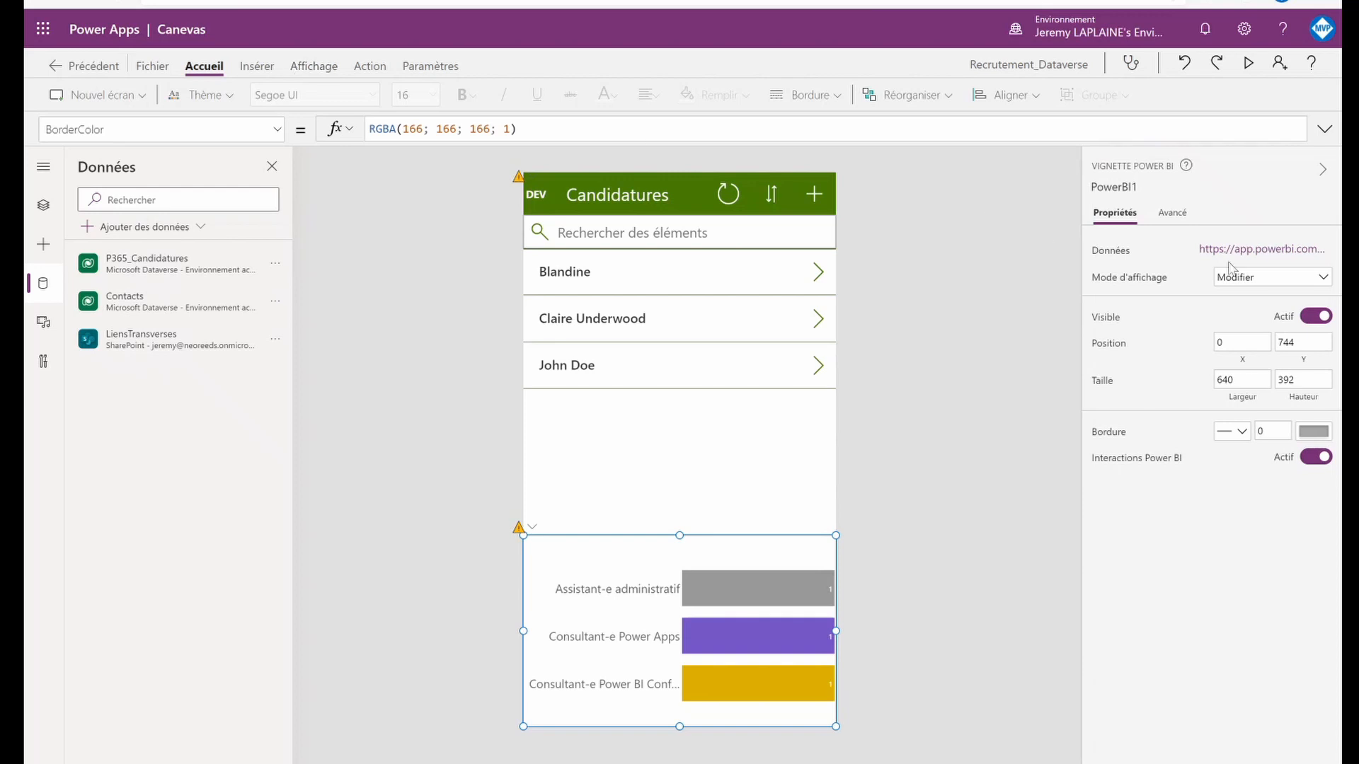
pyautogui.click(1133, 250)
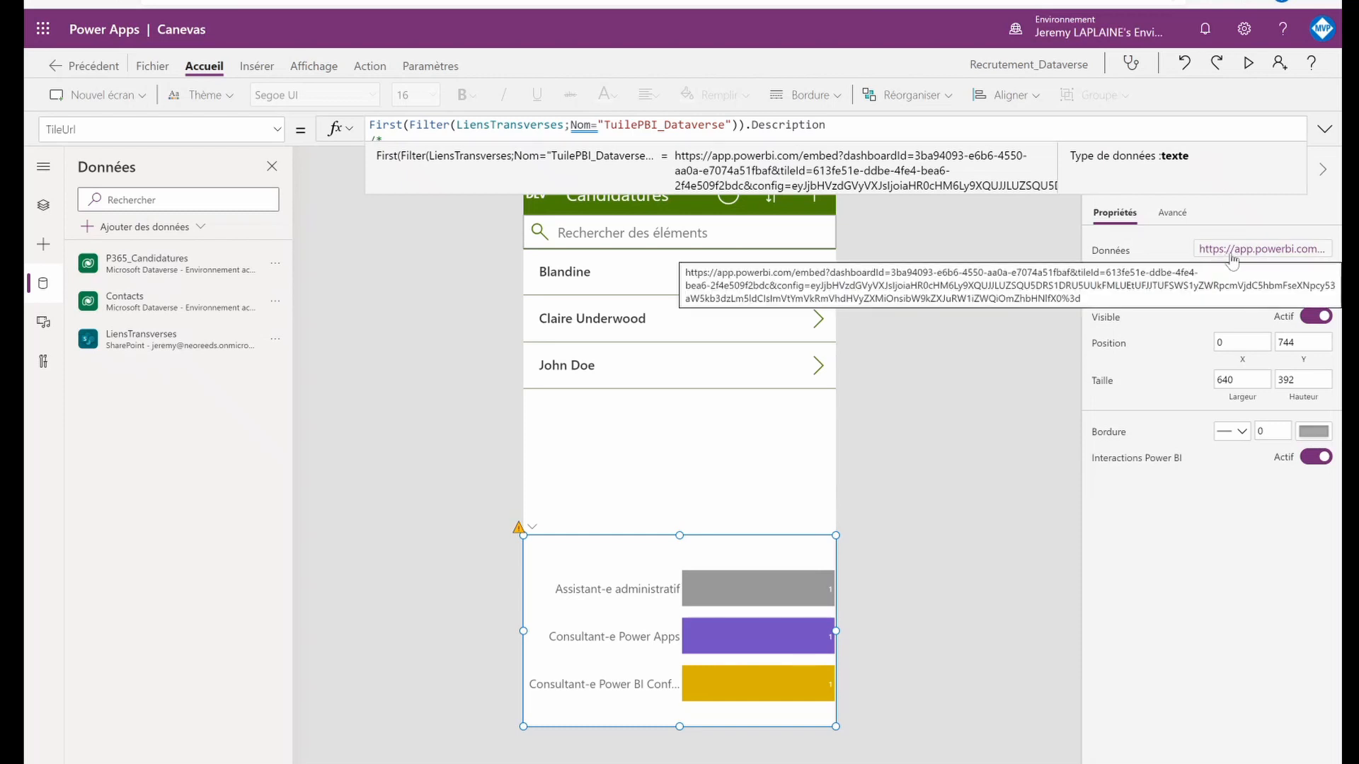
pyautogui.click(911, 435)
pyautogui.click(734, 576)
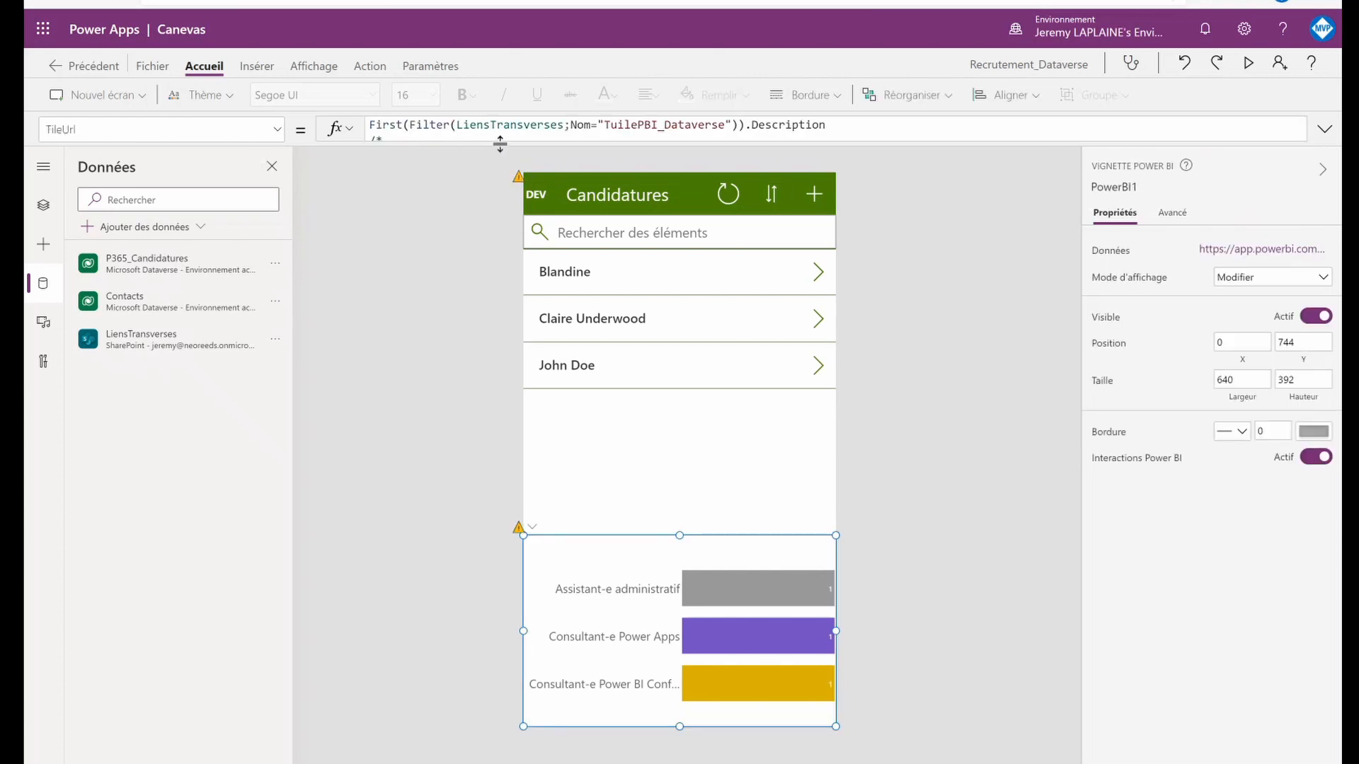
pyautogui.moveTo(839, 127); pyautogui.dragTo(360, 122)
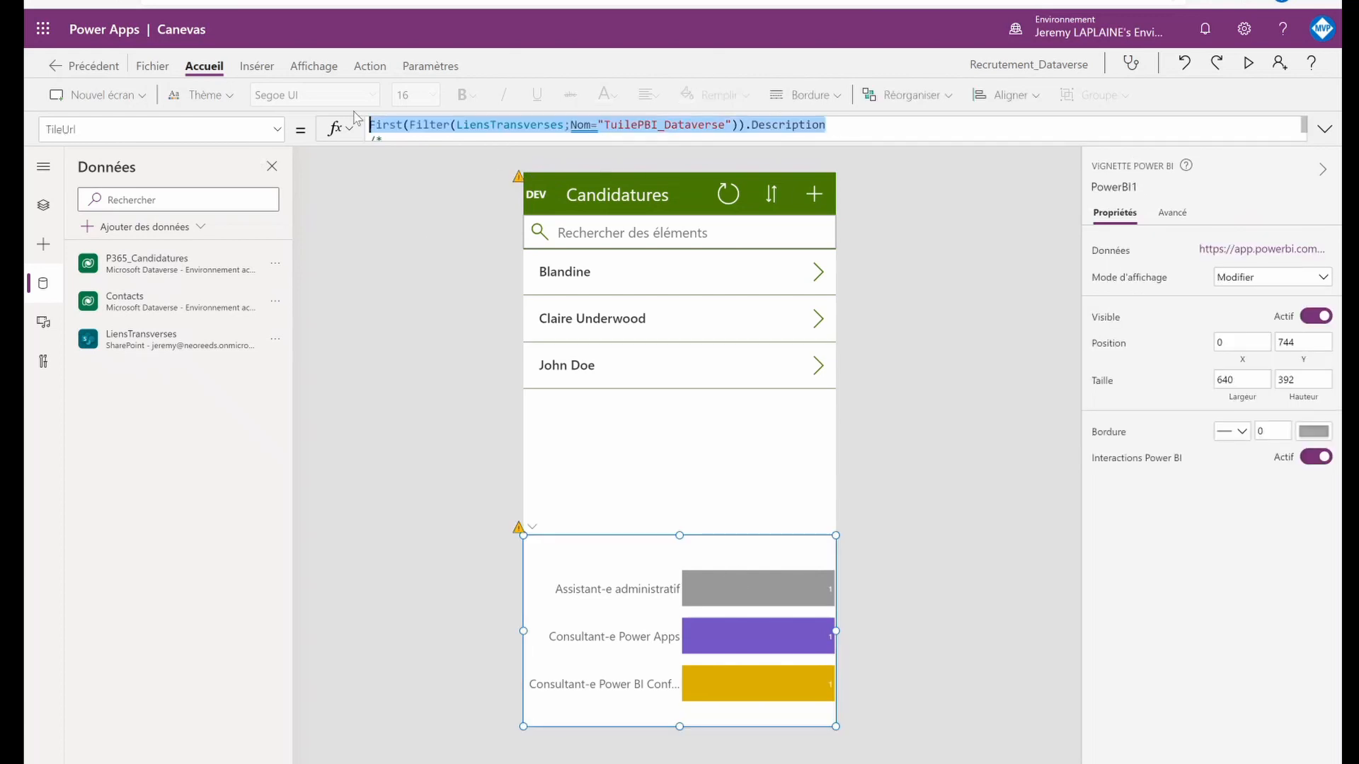
pyautogui.click(373, 295)
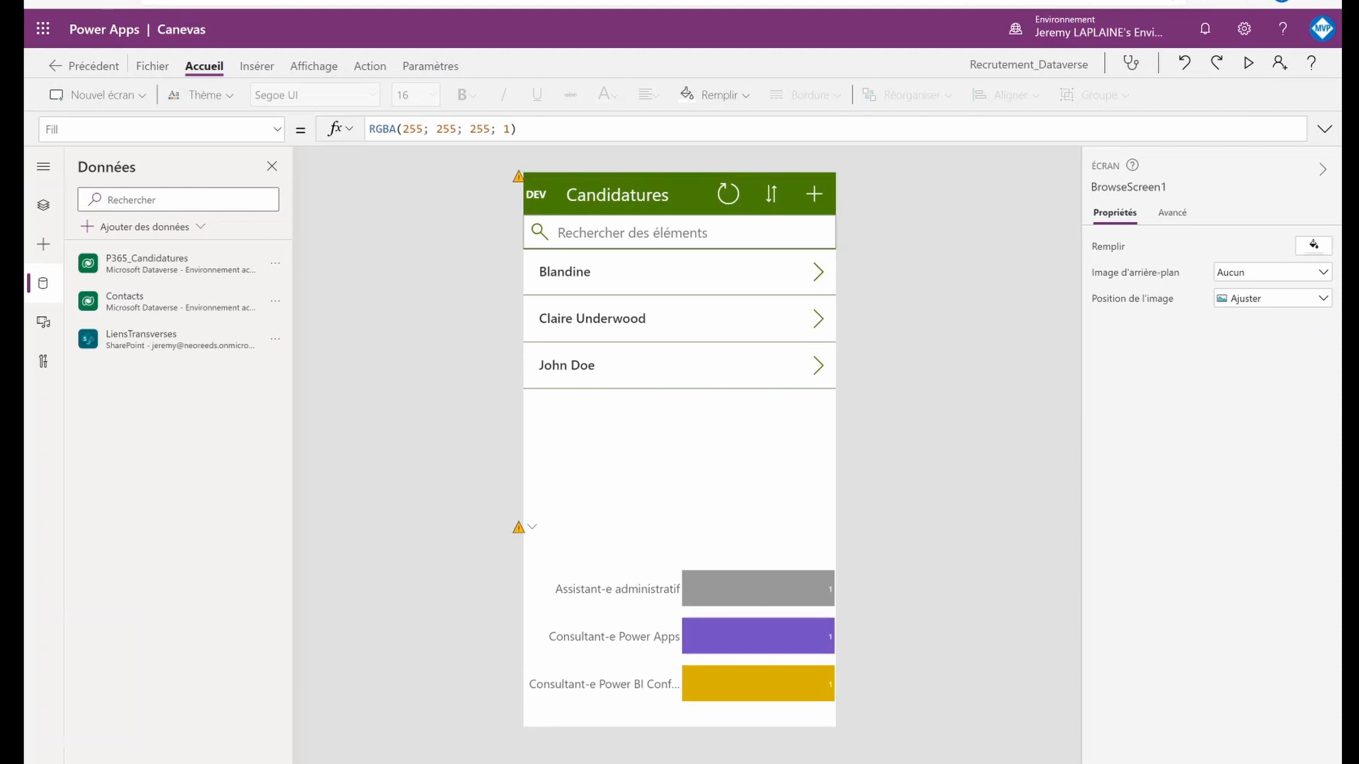
# Switch to PowerPoint, present the Astuces slide through to the "Déployer une solution" demo slide, and return to Power Apps.
pyautogui.hotkey('alt', 'Tab')
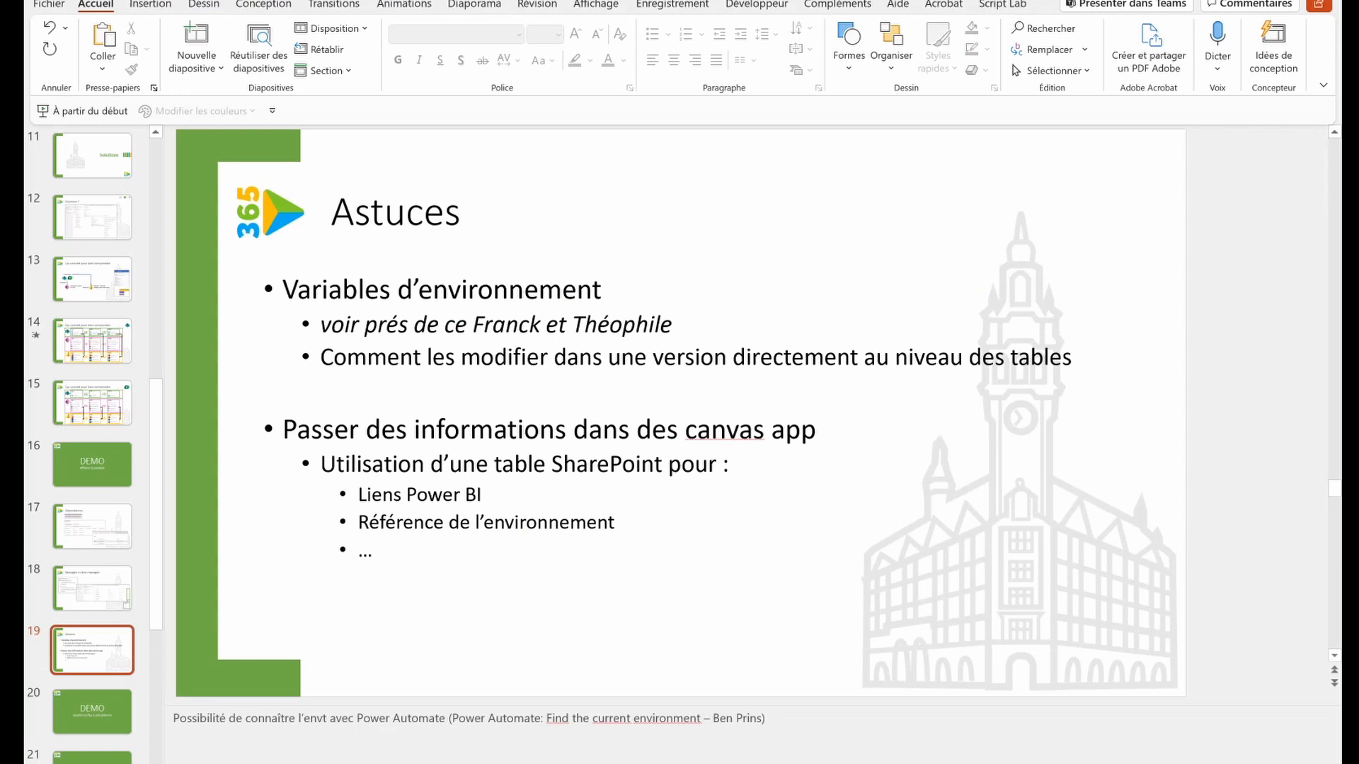
pyautogui.hotkey('shift', 'F5')
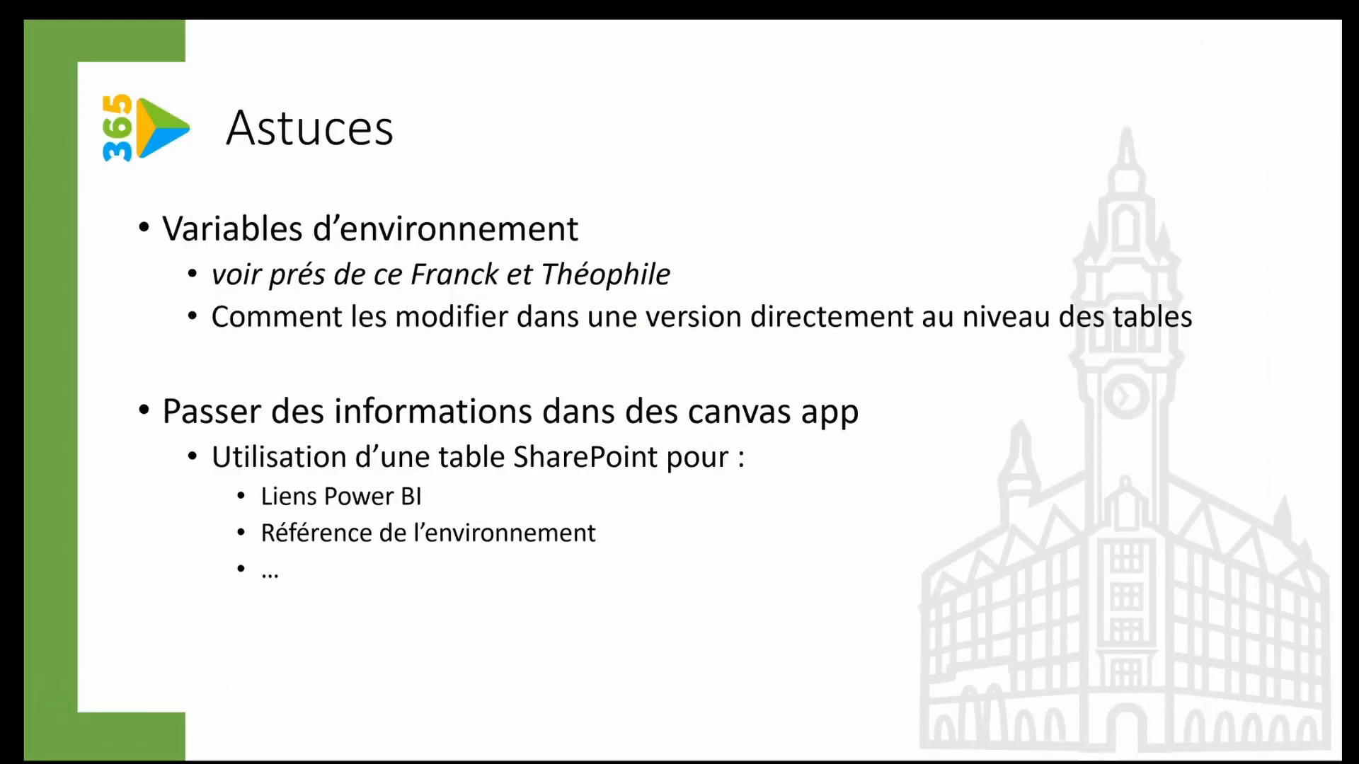
pyautogui.press('Right')
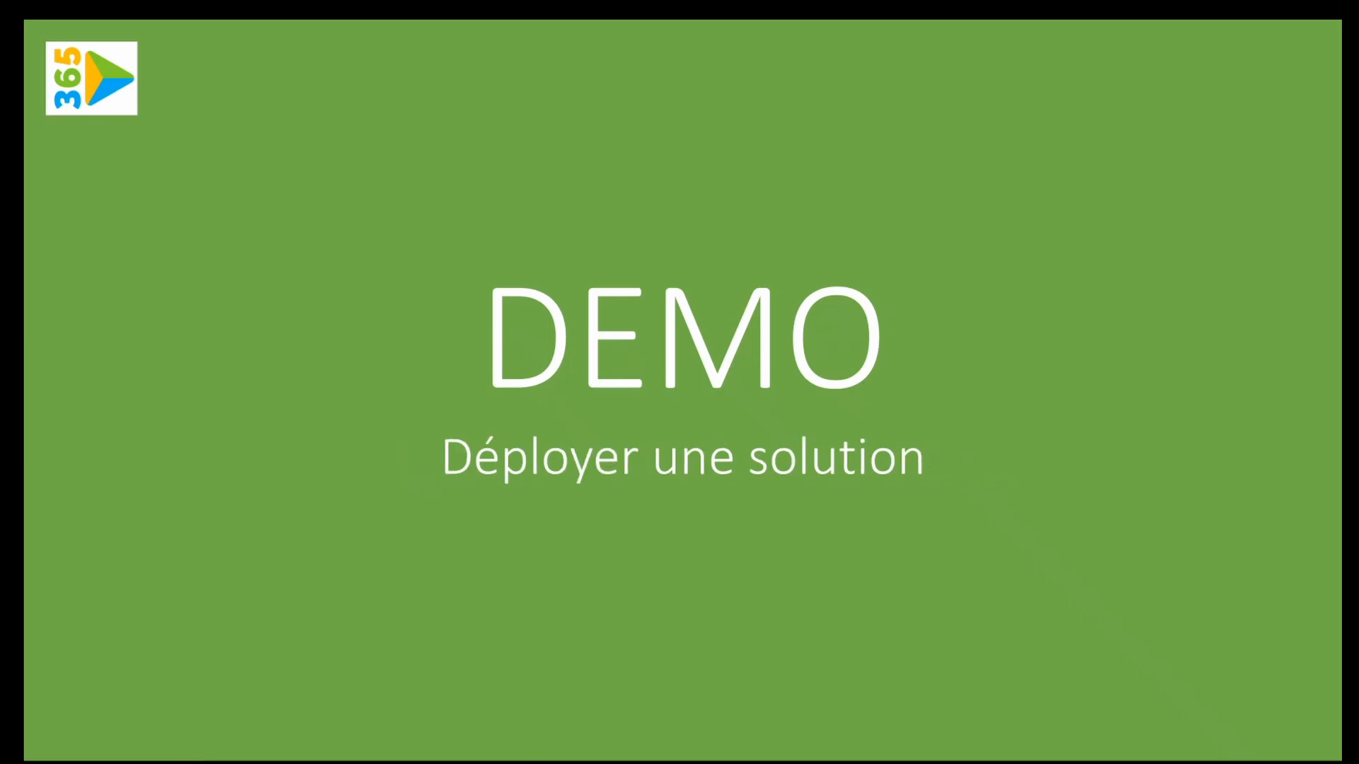
pyautogui.press('Escape')
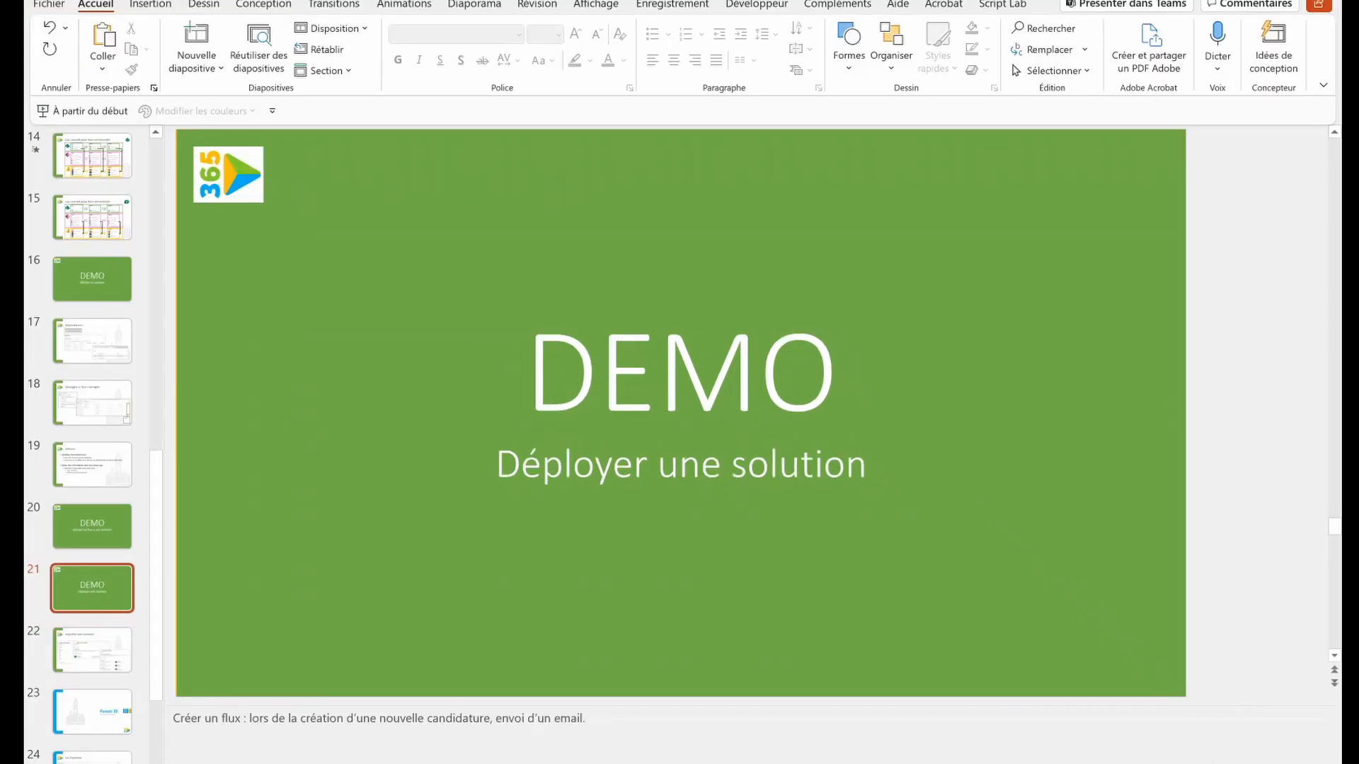
pyautogui.hotkey('alt', 'Tab')
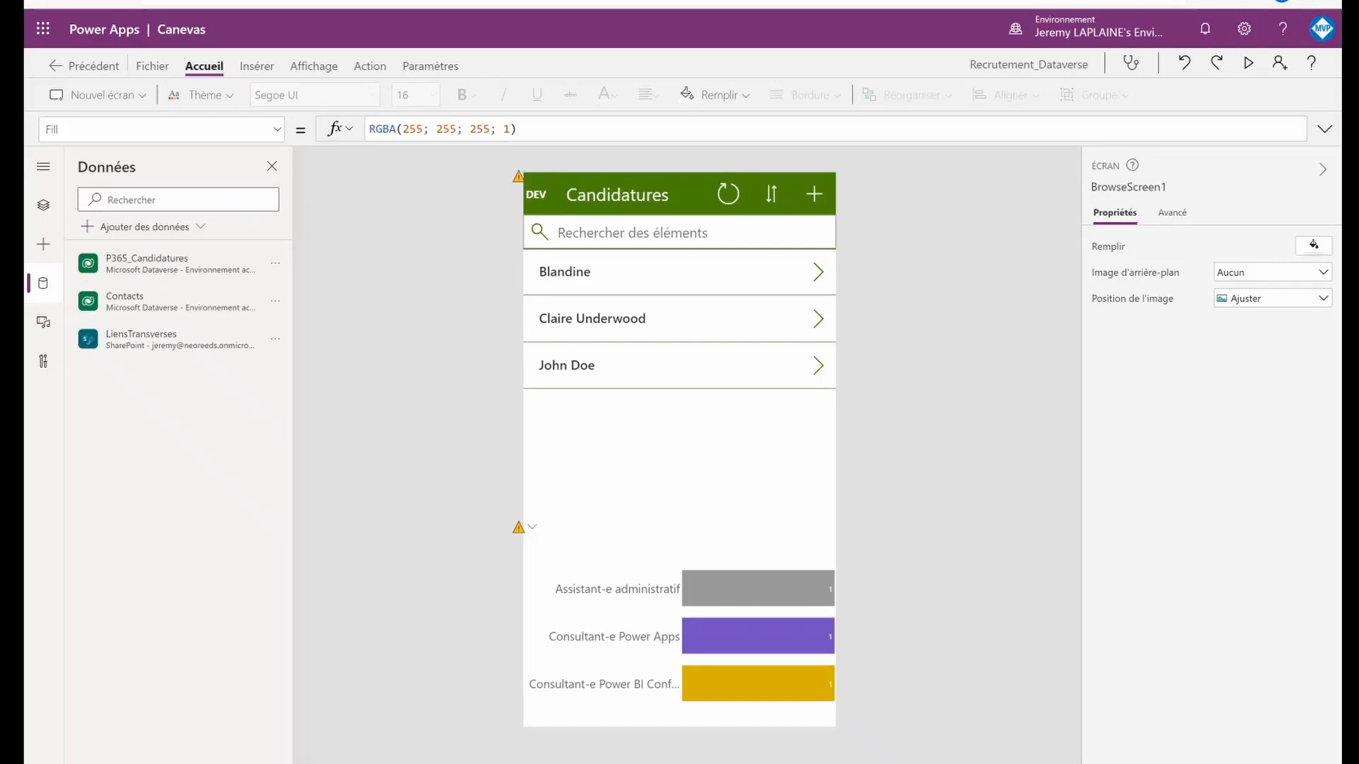
# Leave the app editor without saving and list the environment variables of the Power365 solution.
pyautogui.click(54, 69)
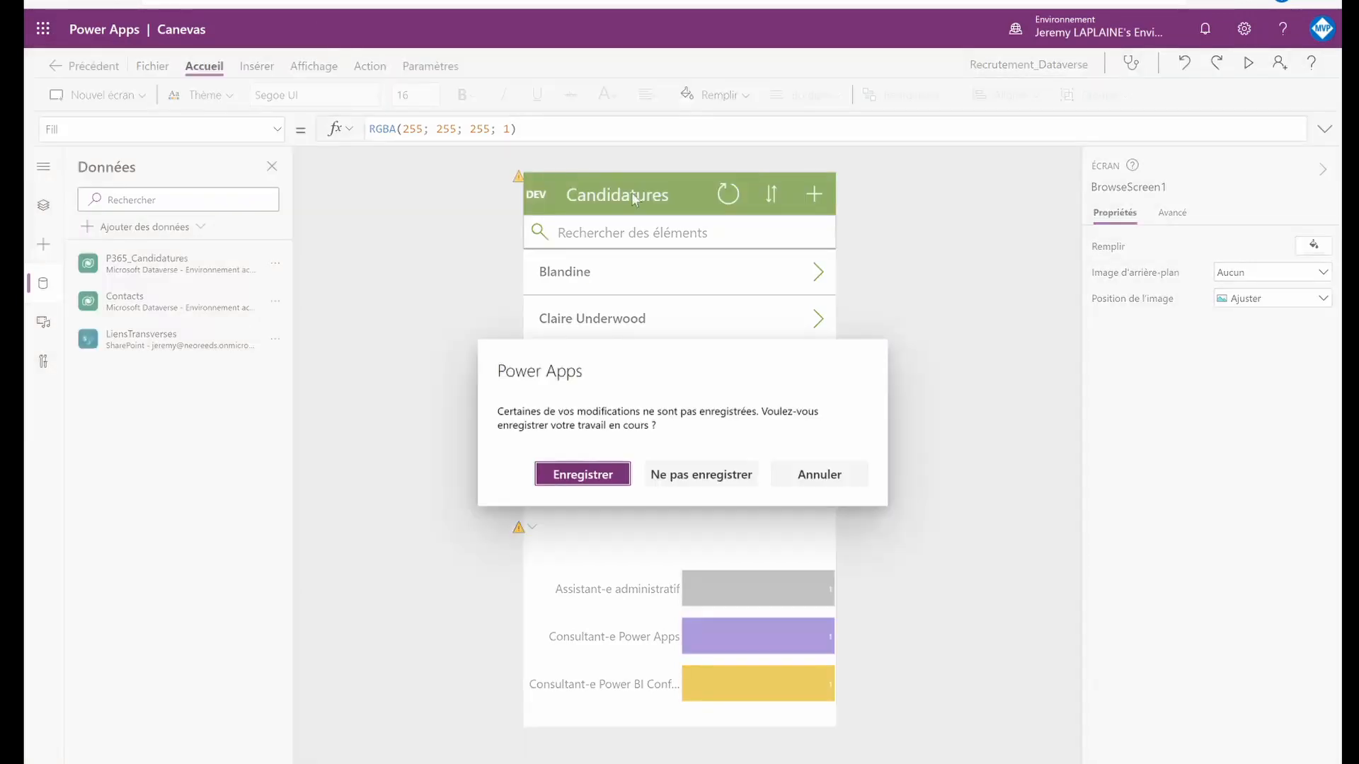
pyautogui.click(681, 475)
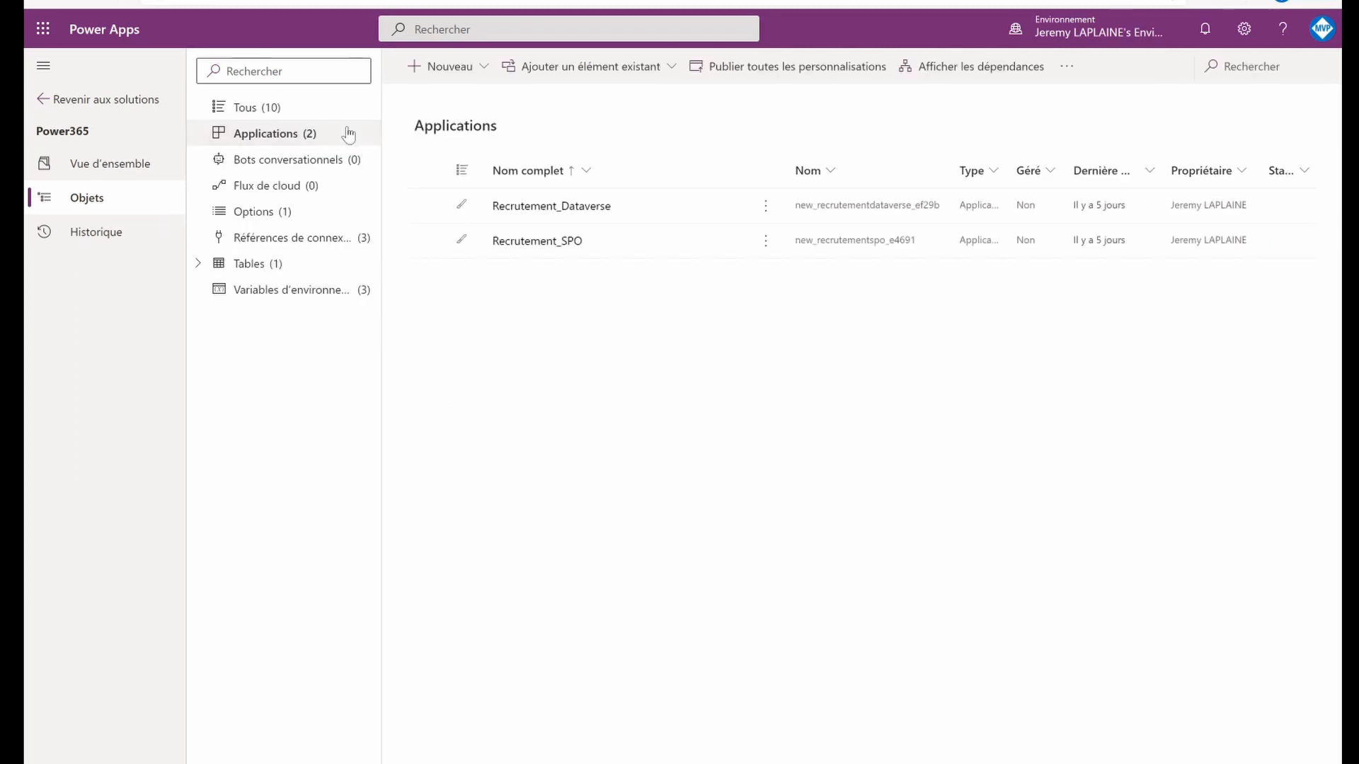
pyautogui.click(323, 122)
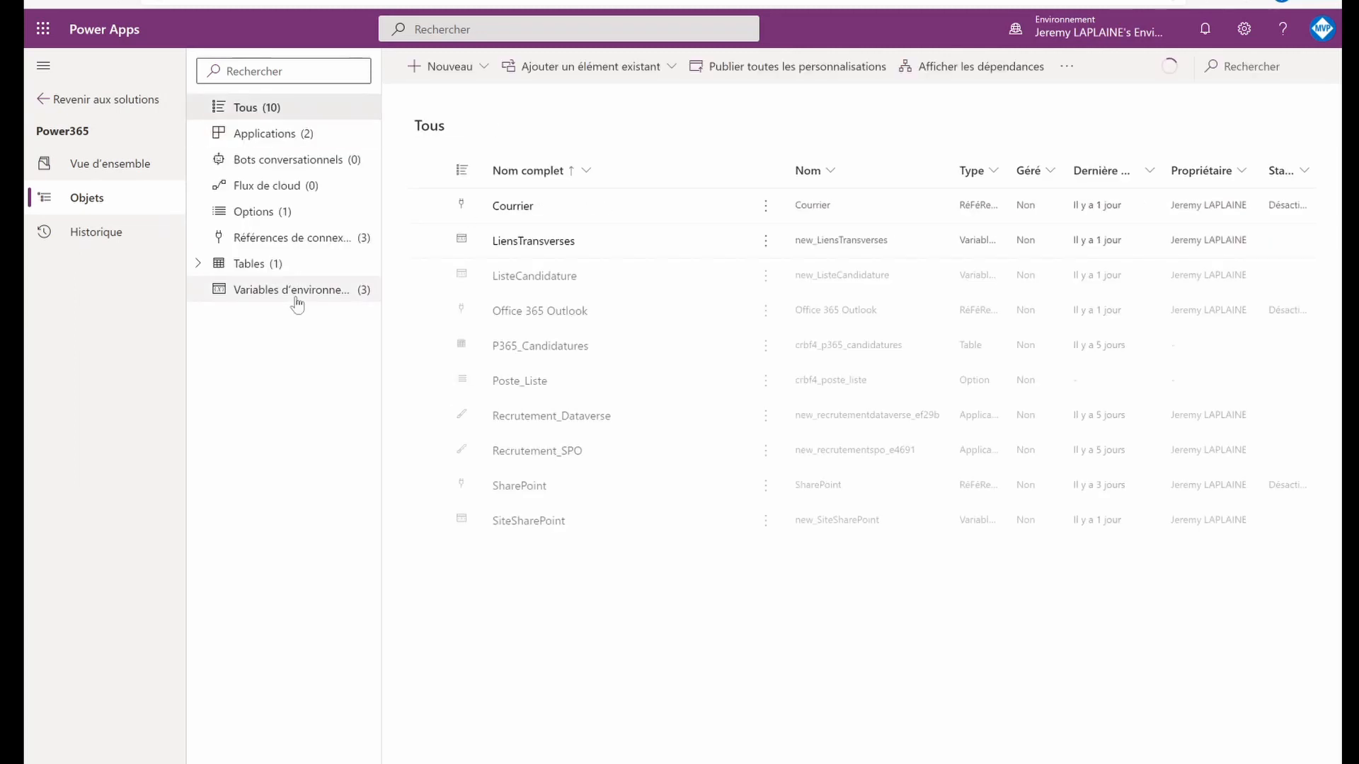
pyautogui.click(298, 291)
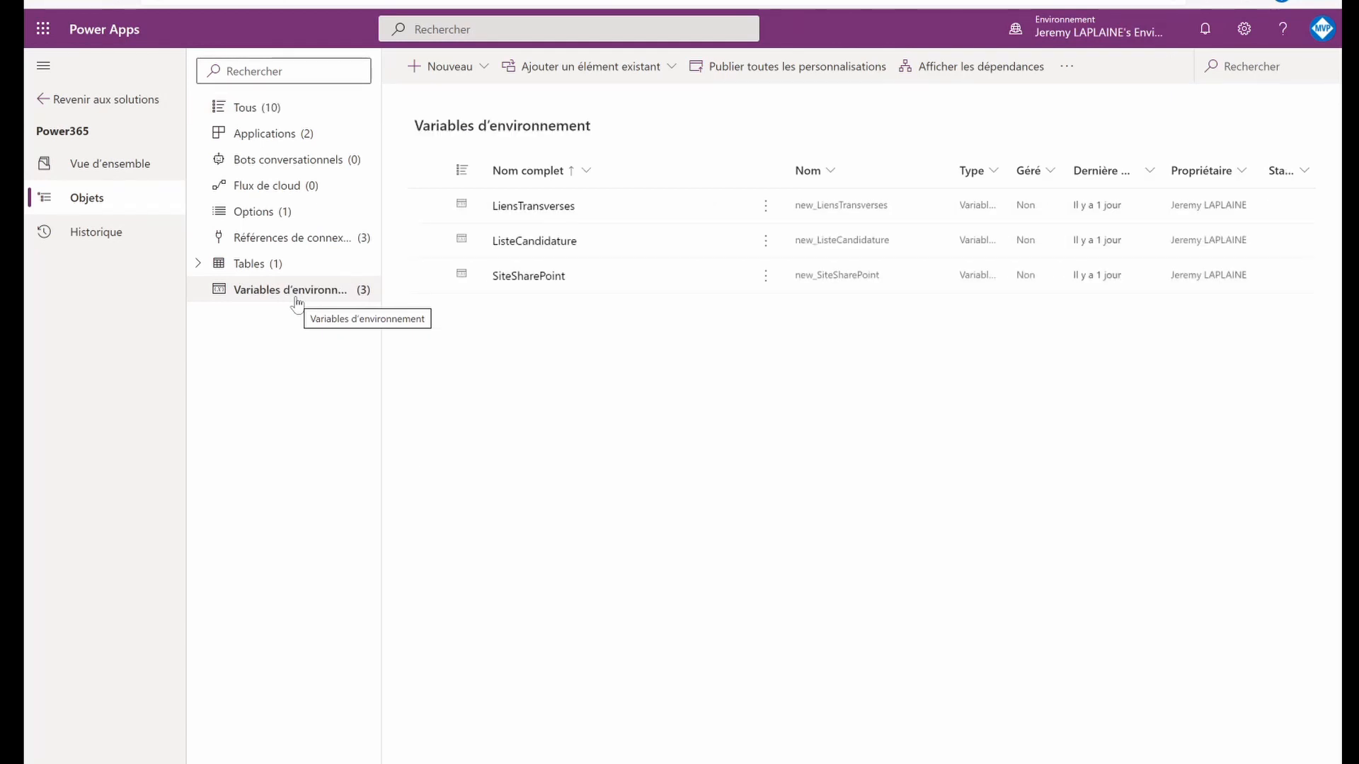
# Remove the current list value of the LiensTransverses environment variable from this solution and close its settings.
pyautogui.click(553, 209)
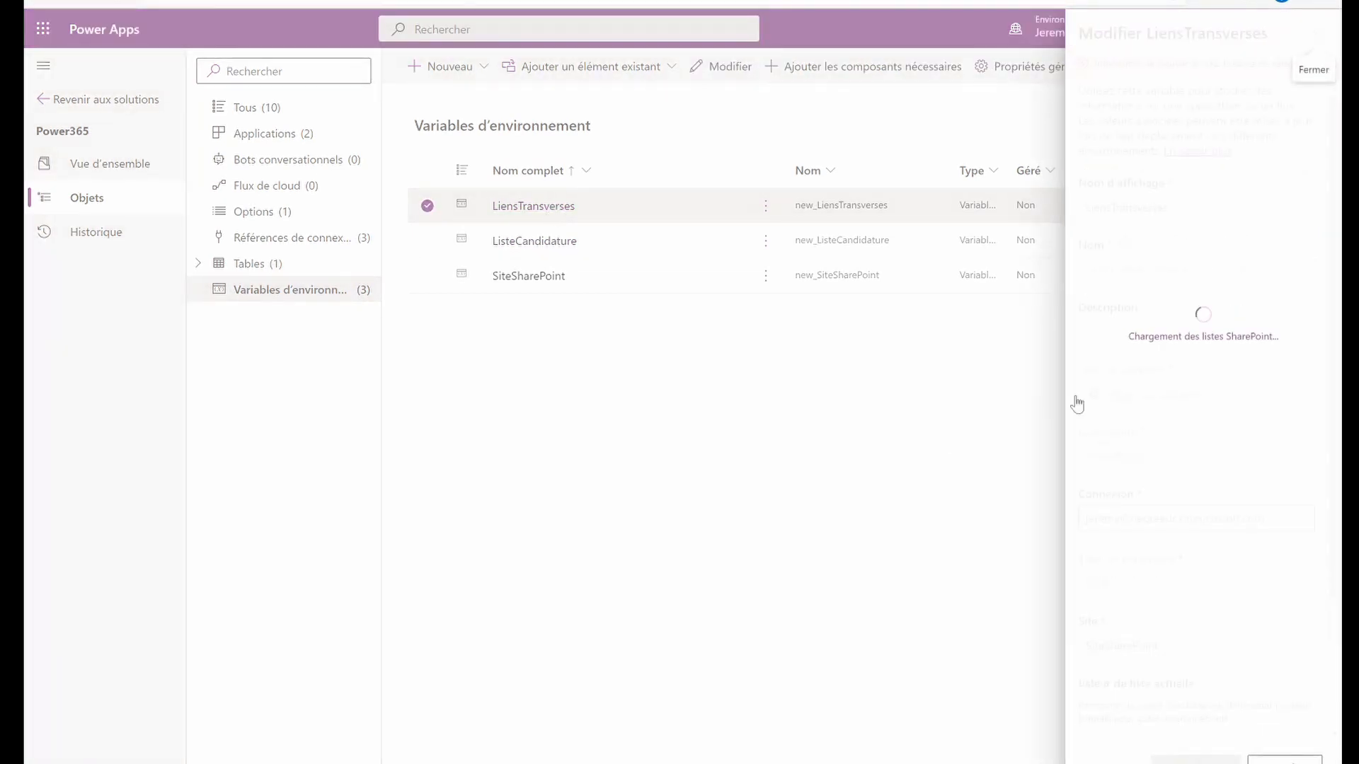
pyautogui.scroll(-2, 1088, 637)
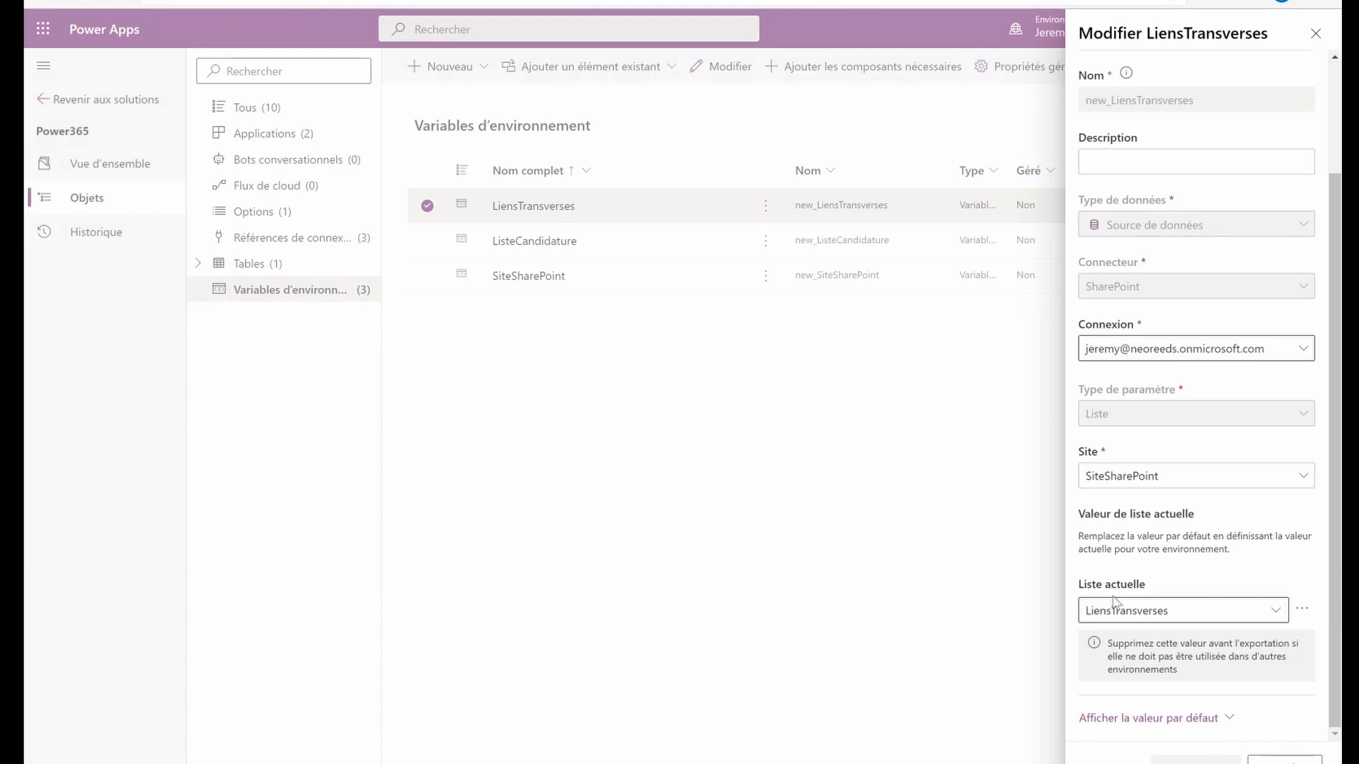
pyautogui.click(1301, 613)
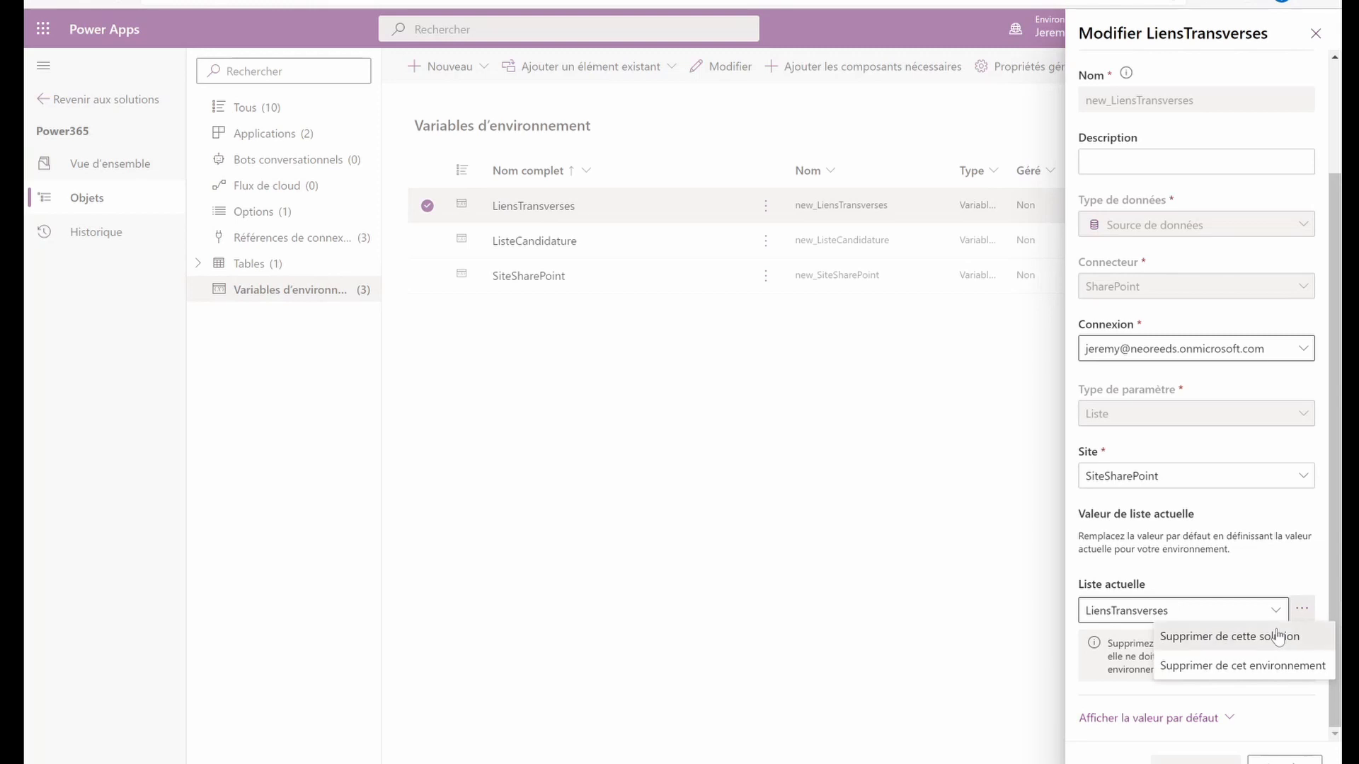
pyautogui.click(1278, 637)
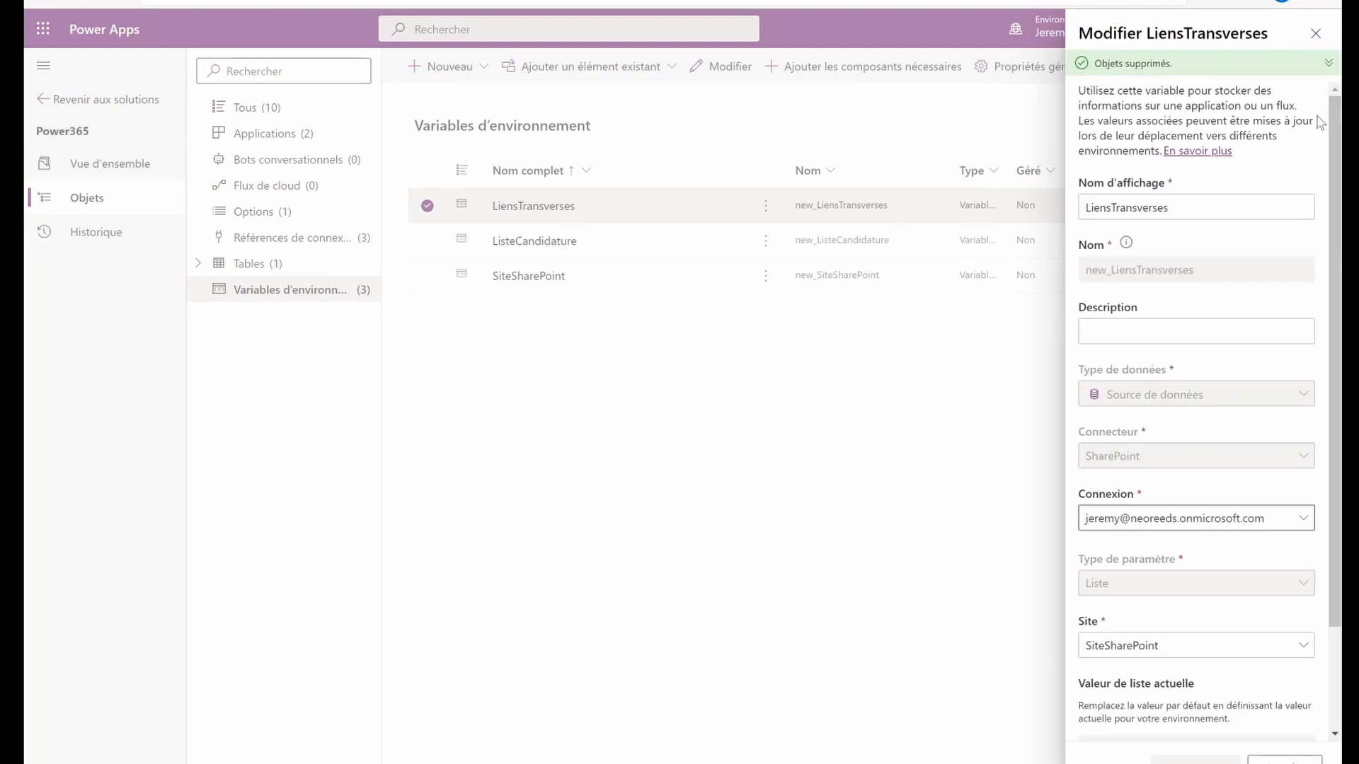
pyautogui.click(1317, 29)
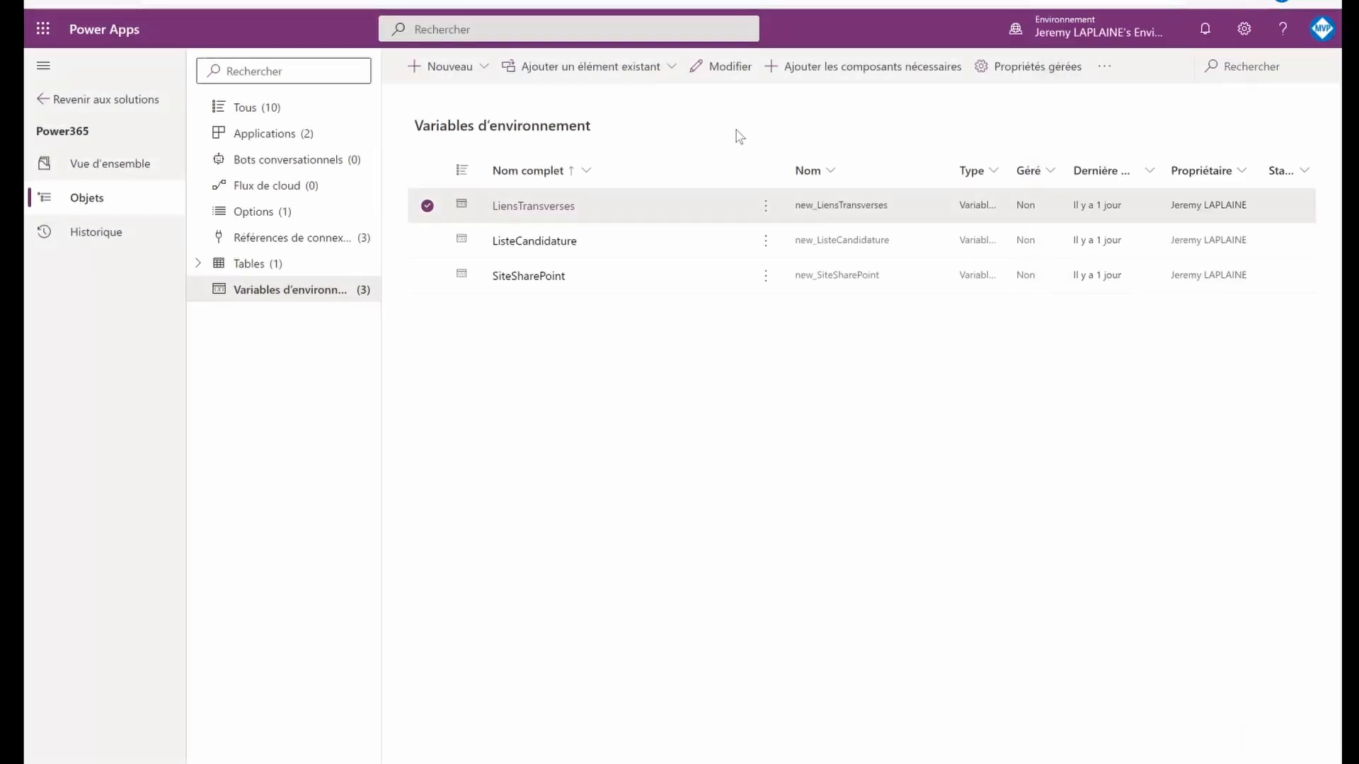
# Remove the current list value of the ListeCandidature environment variable from this solution.
pyautogui.click(528, 249)
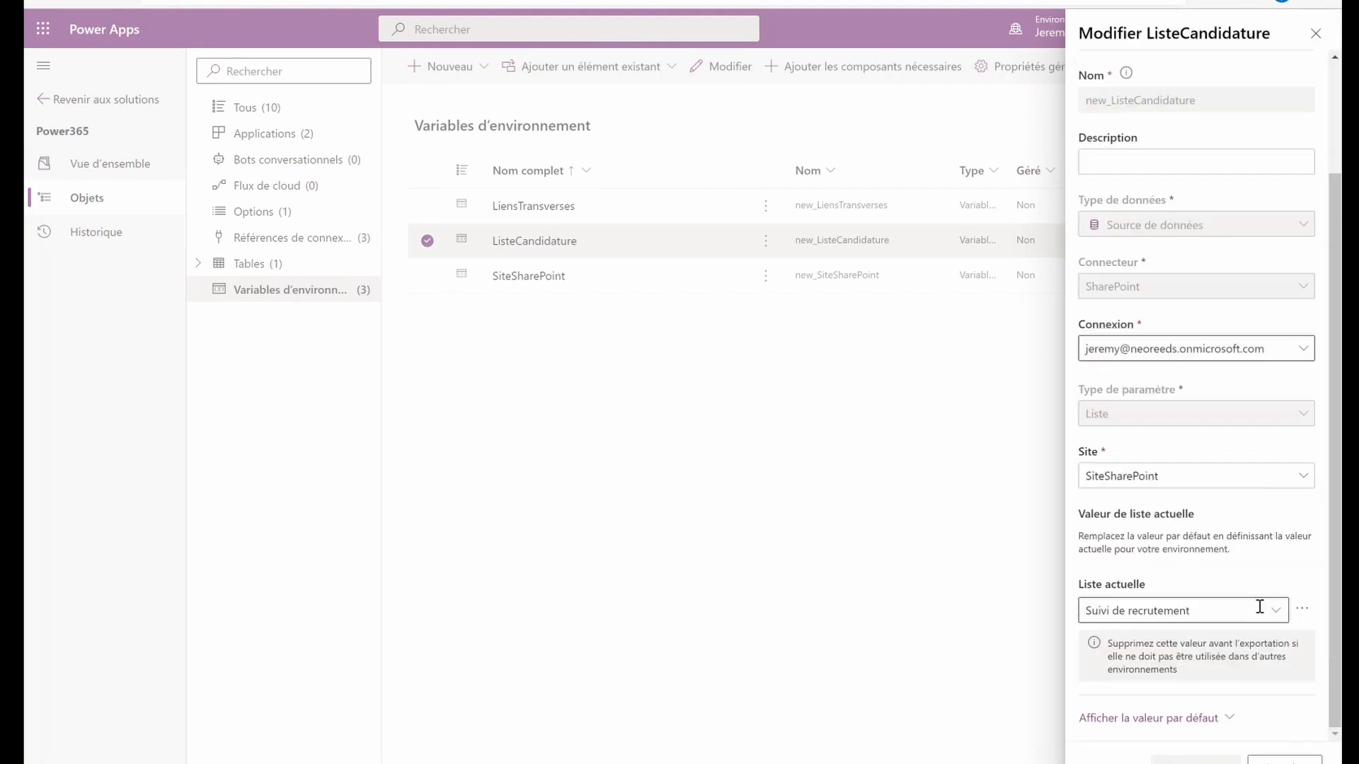
pyautogui.click(1302, 609)
pyautogui.click(1281, 637)
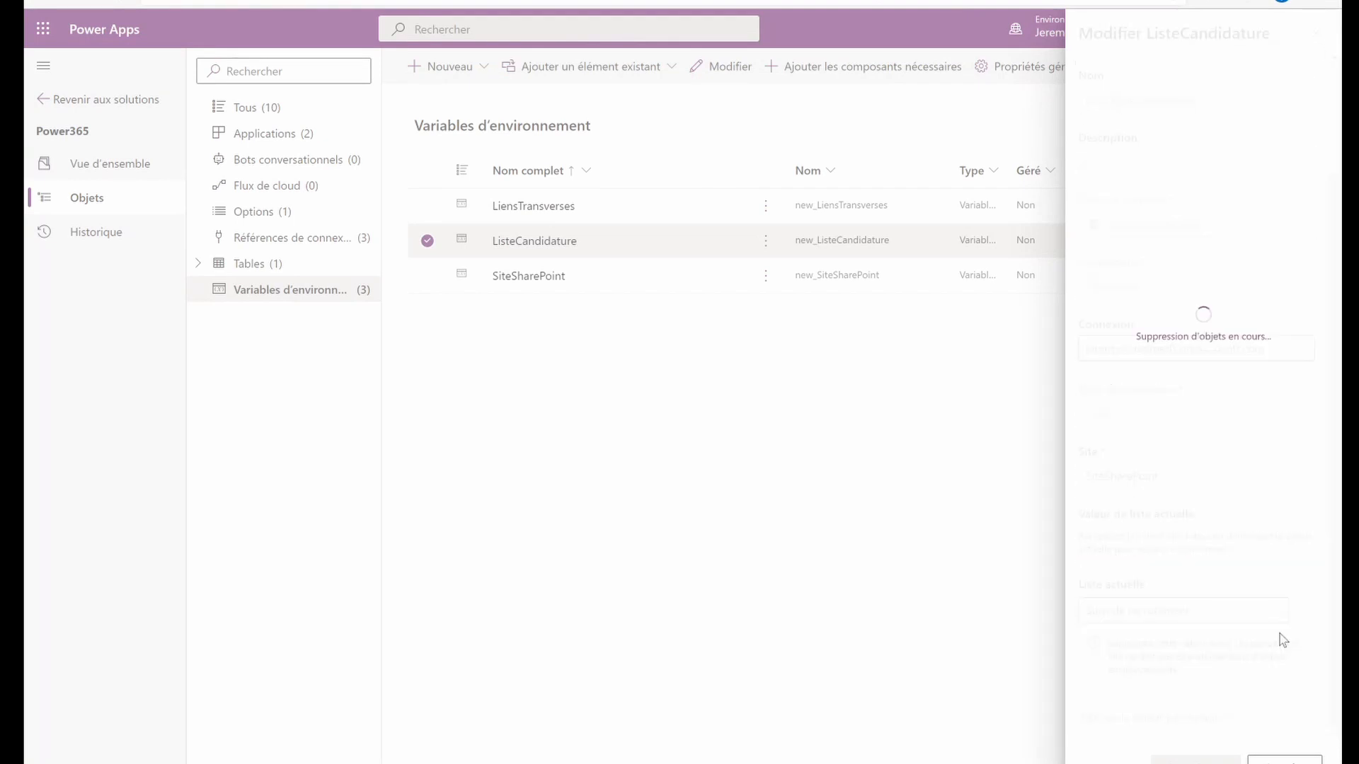
pyautogui.click(887, 209)
# Remove the active site value of the SiteSharePoint environment variable from this solution.
pyautogui.click(549, 281)
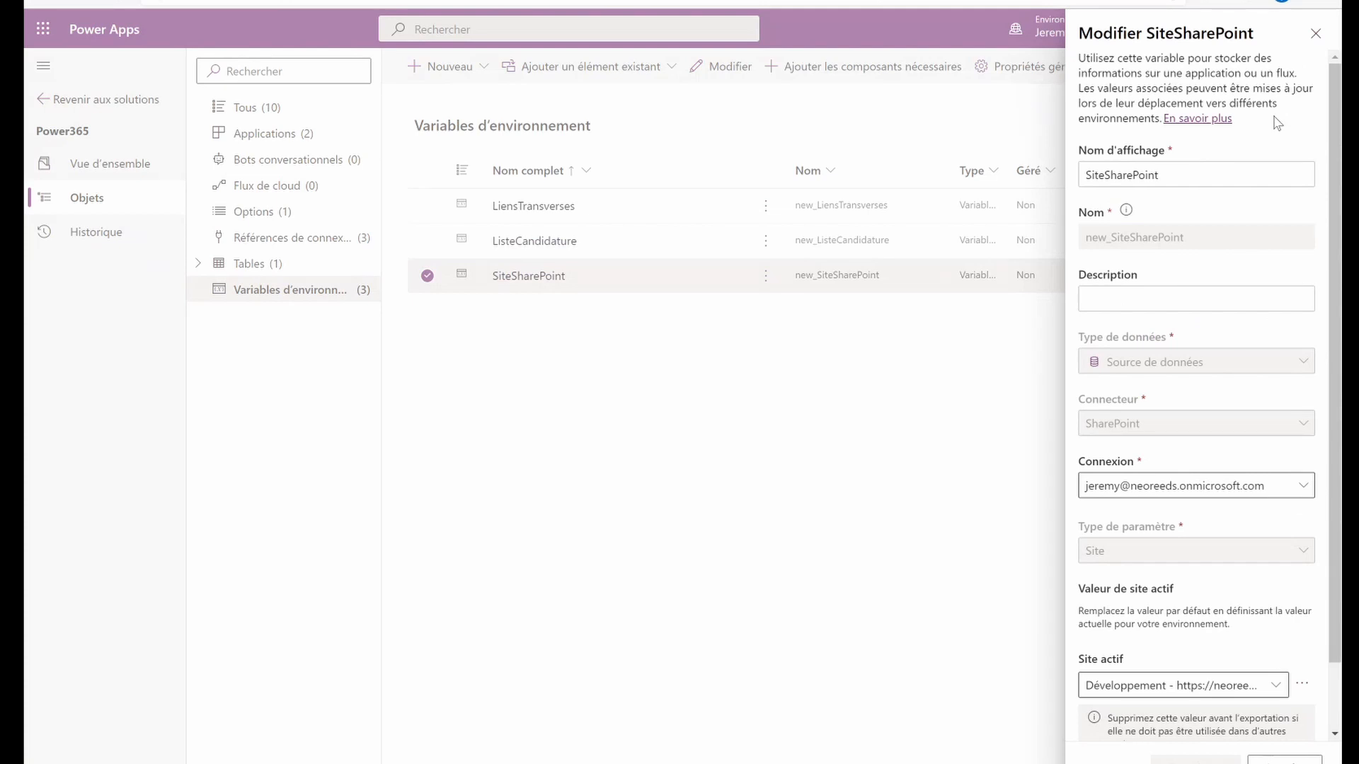
pyautogui.scroll(-2, 1237, 580)
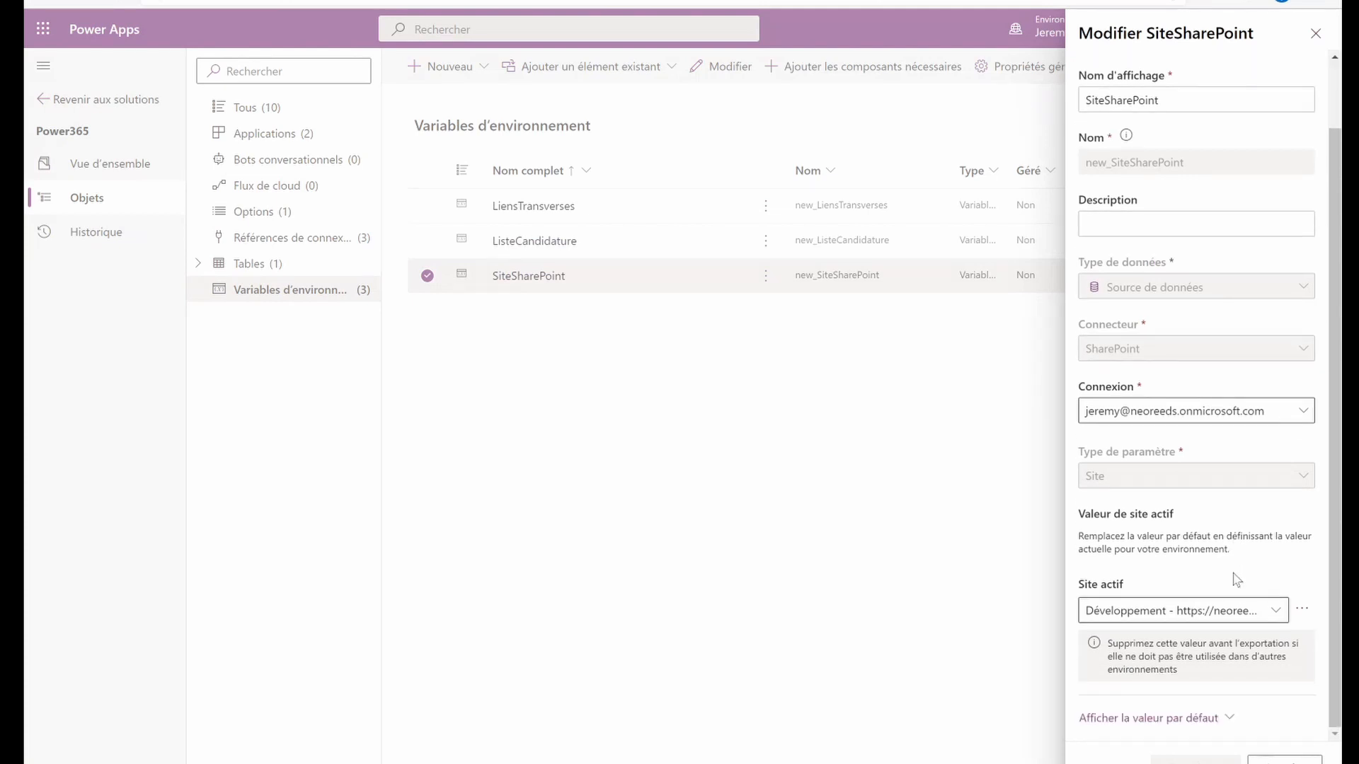
pyautogui.click(1296, 610)
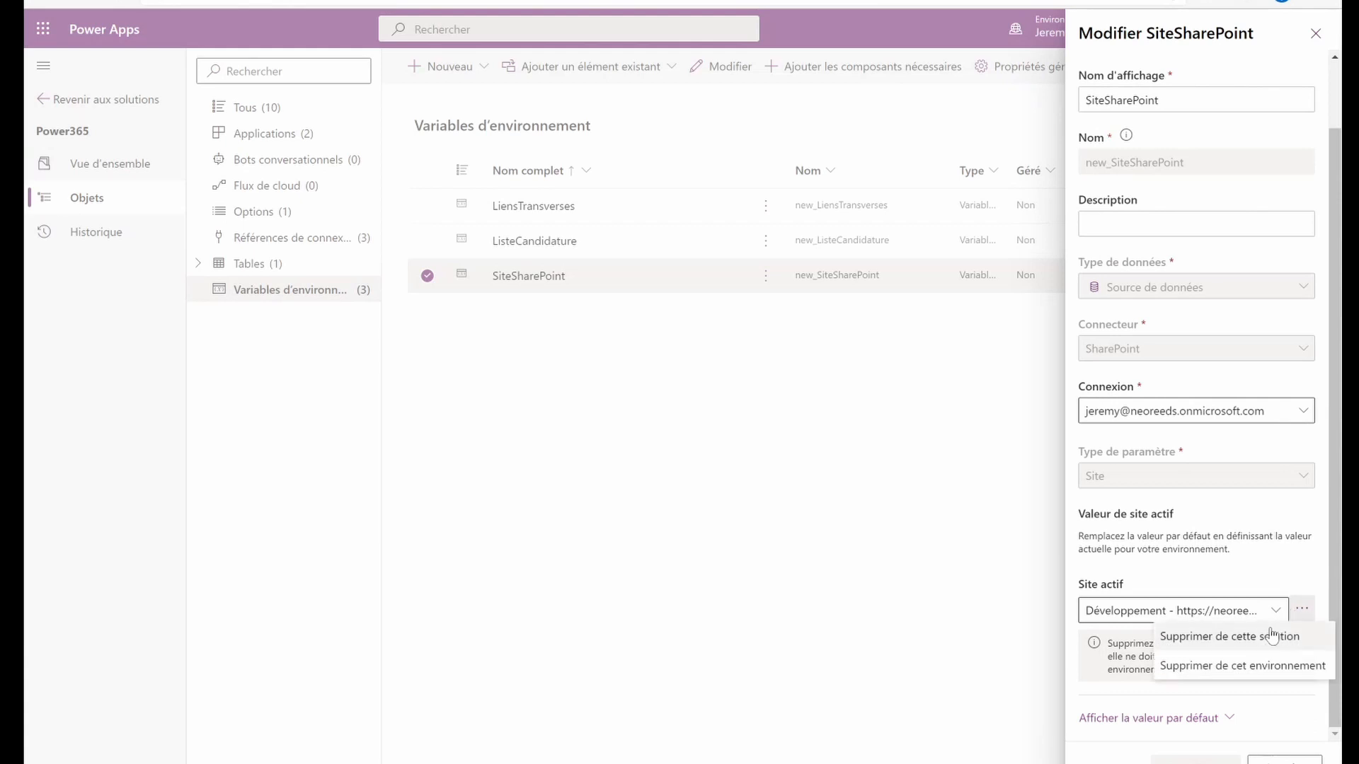
pyautogui.click(1272, 637)
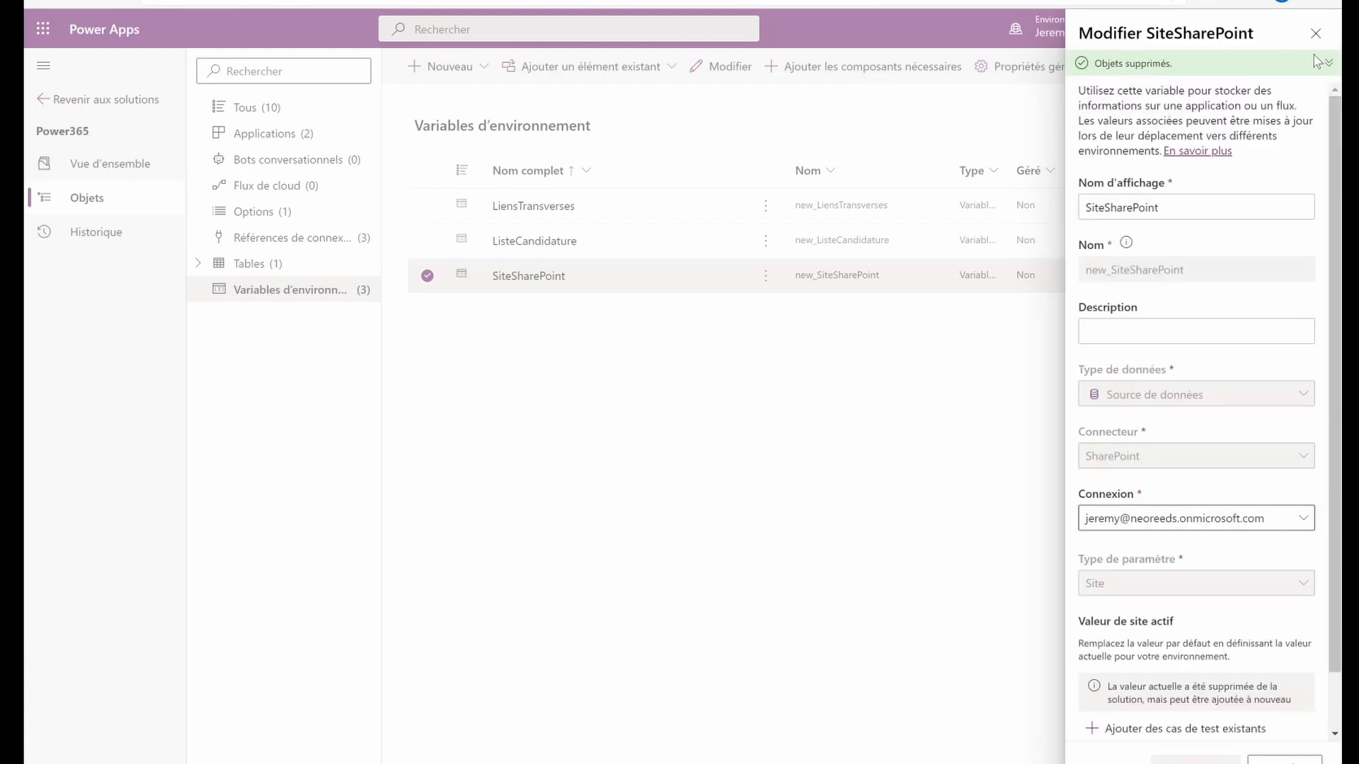
# Close the SiteSharePoint settings and add the existing Envoi Mail cloud flow from Dataverse to the Power365 solution.
pyautogui.click(1313, 40)
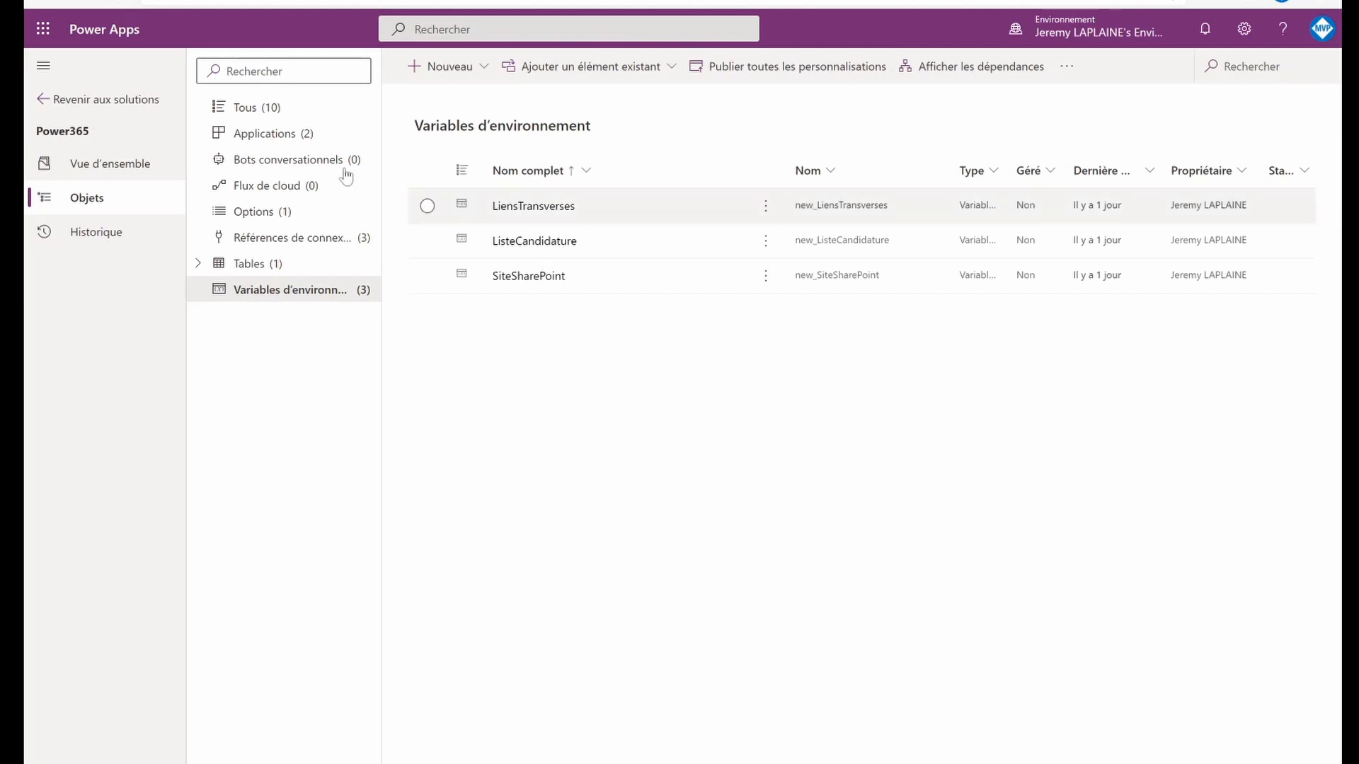
pyautogui.click(275, 135)
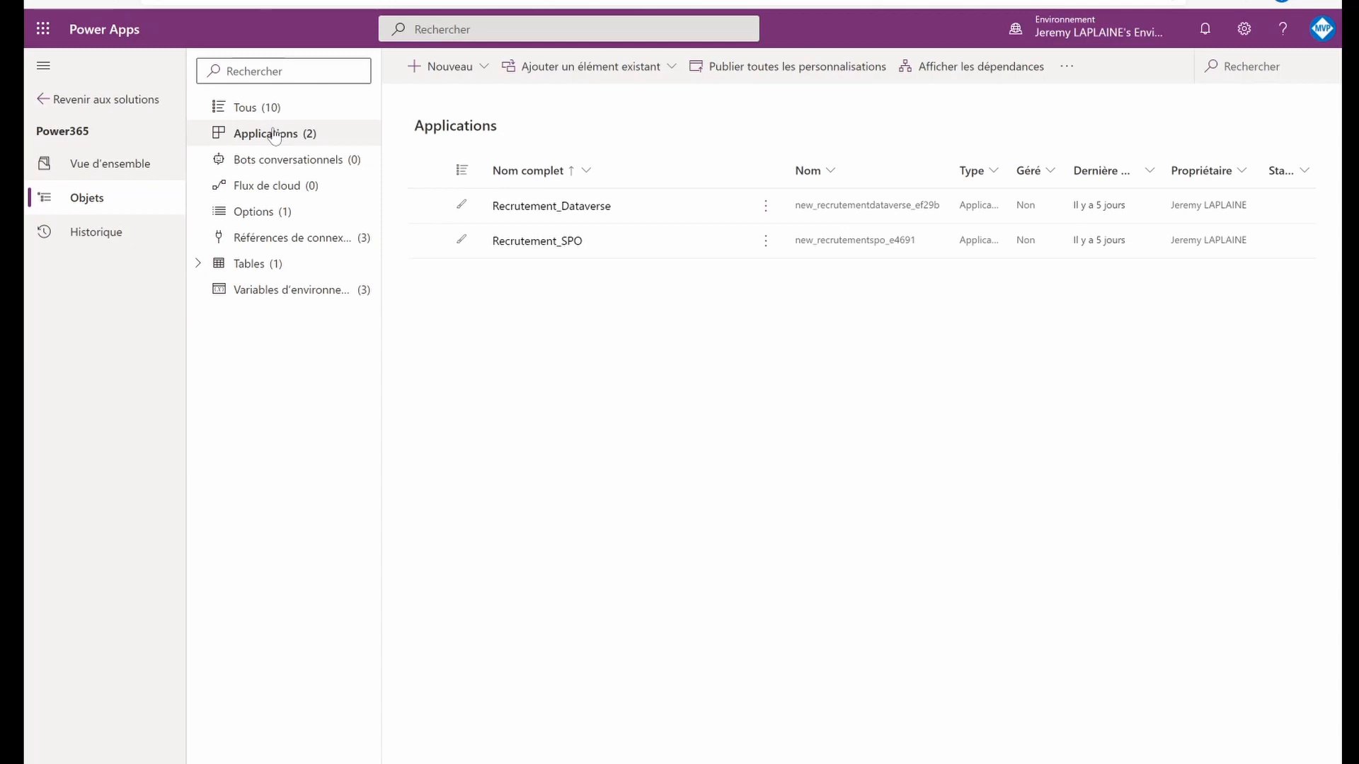
pyautogui.click(620, 74)
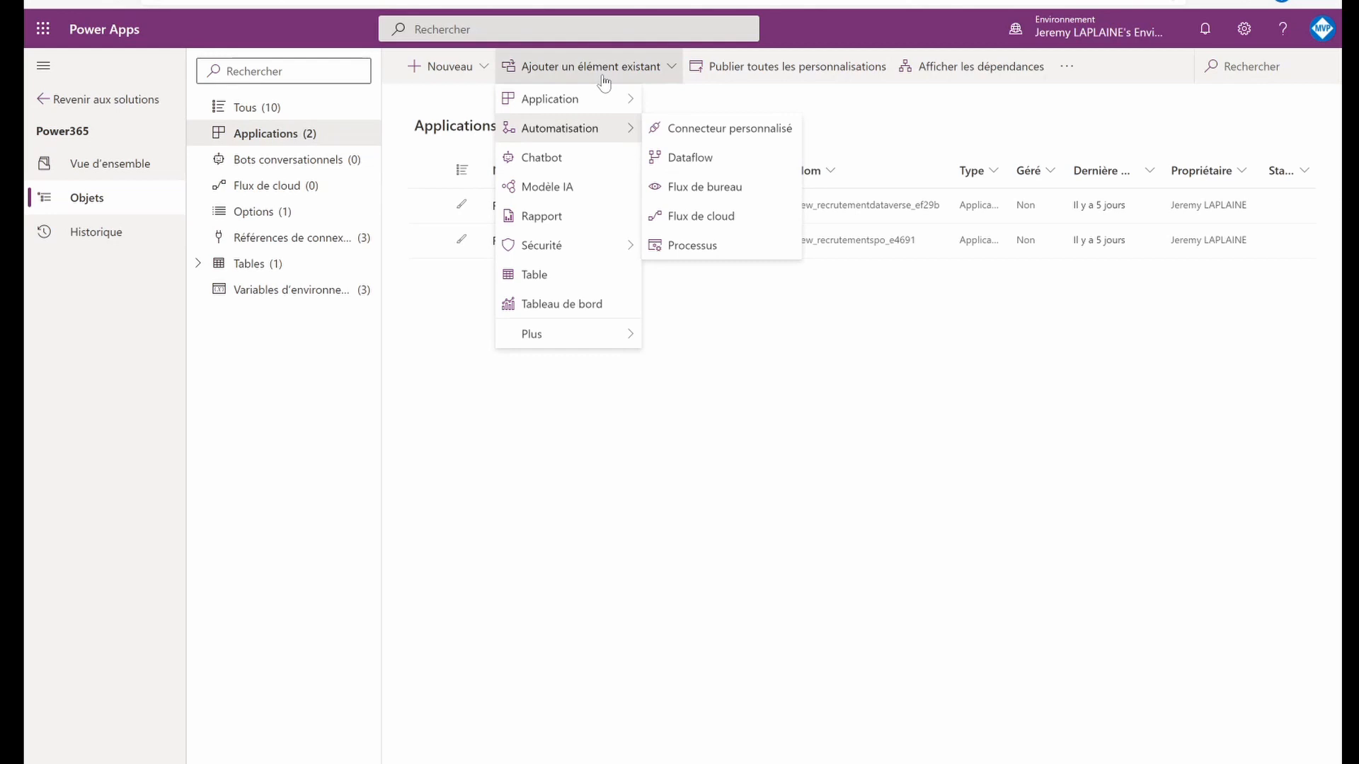
pyautogui.click(719, 226)
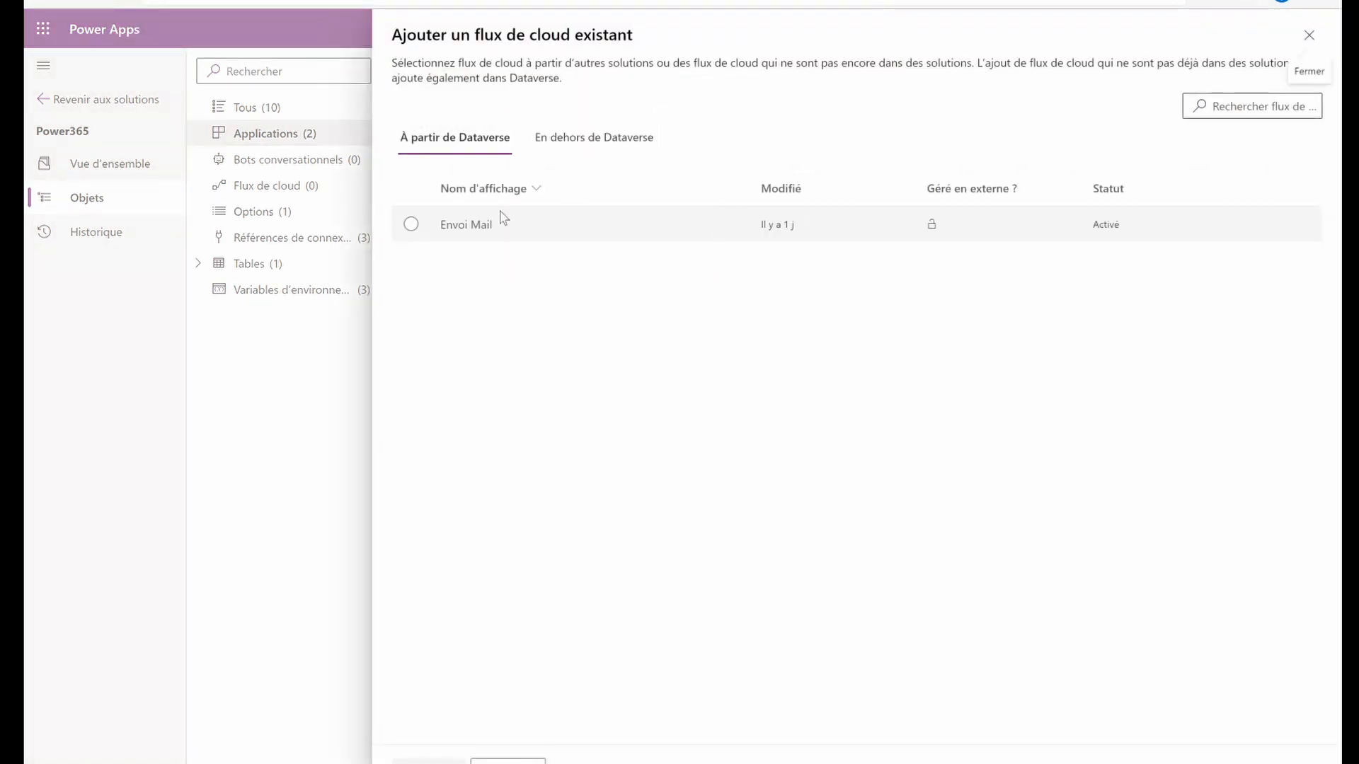
pyautogui.click(412, 225)
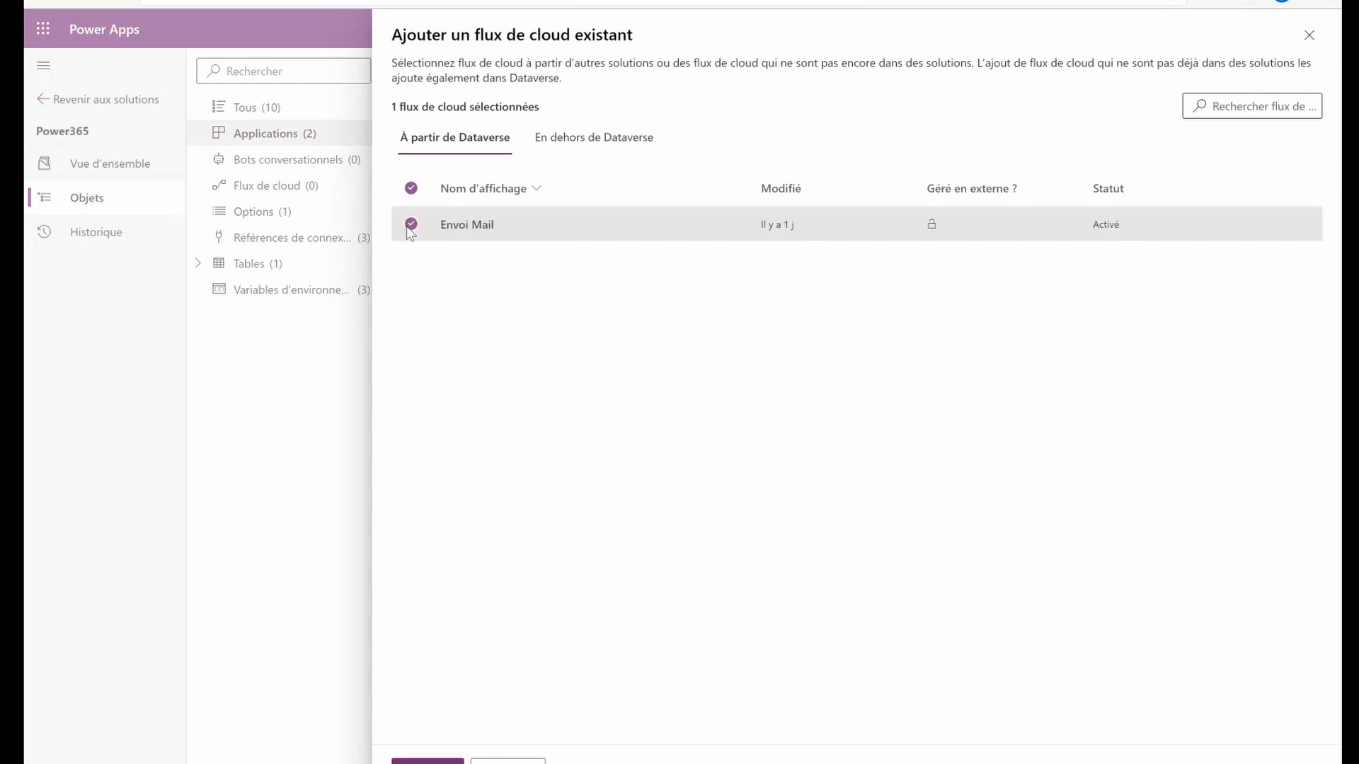
pyautogui.click(427, 761)
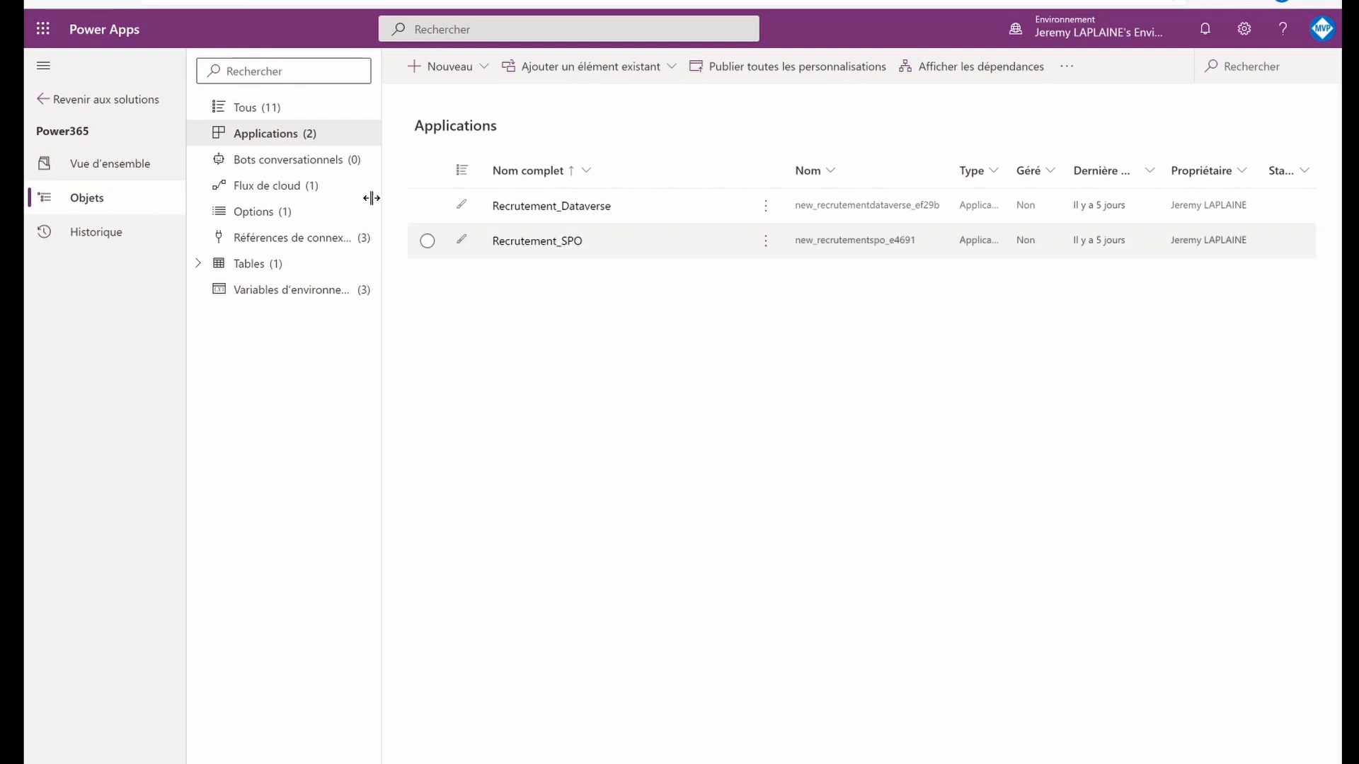
# Add the required components of the Envoi Mail cloud flow to the solution.
pyautogui.click(326, 187)
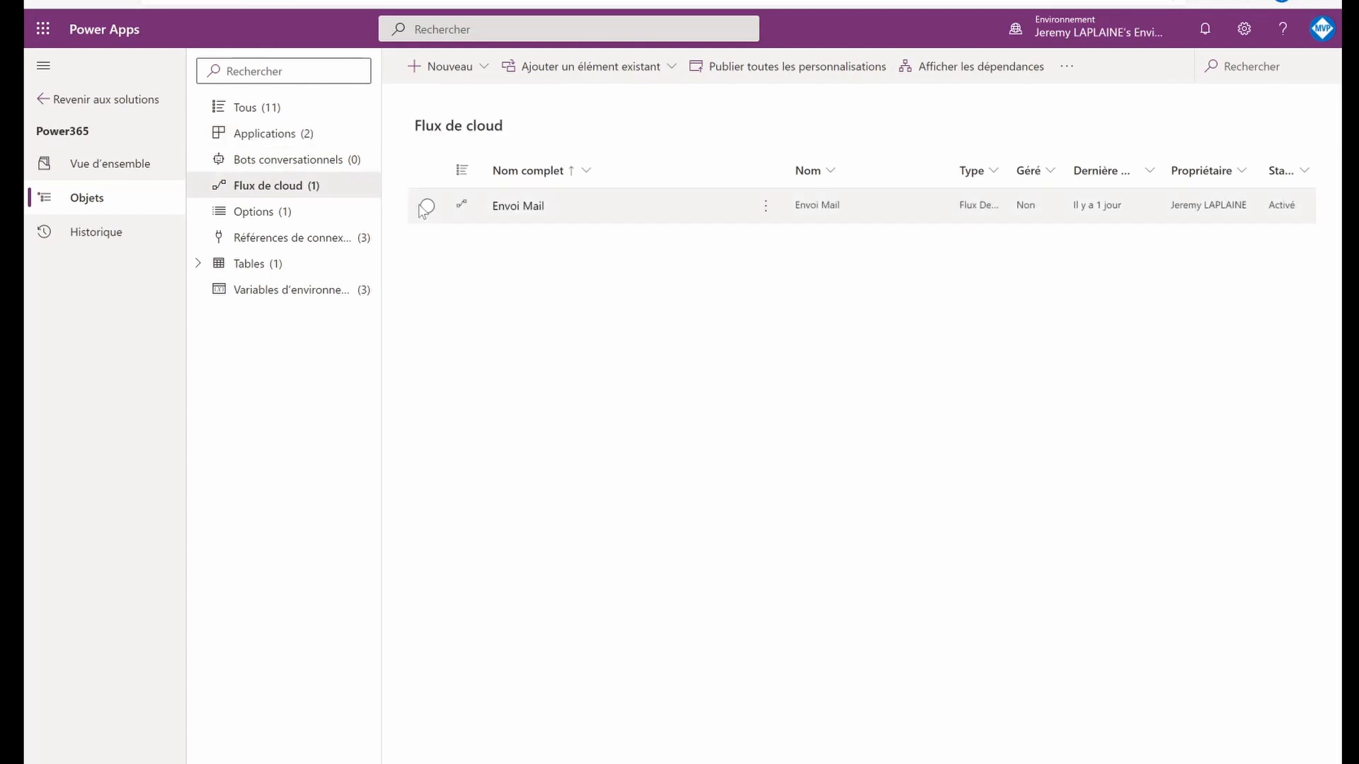
pyautogui.click(427, 207)
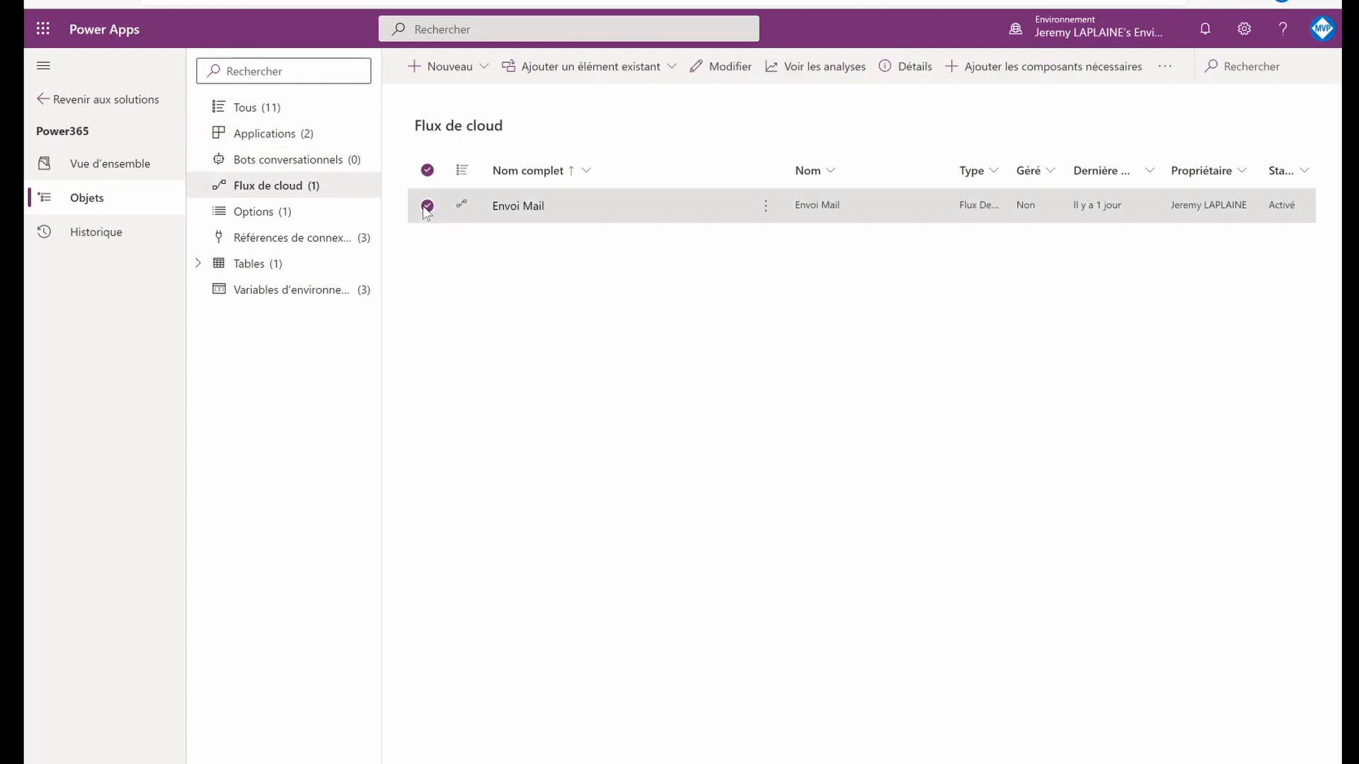
pyautogui.click(1039, 70)
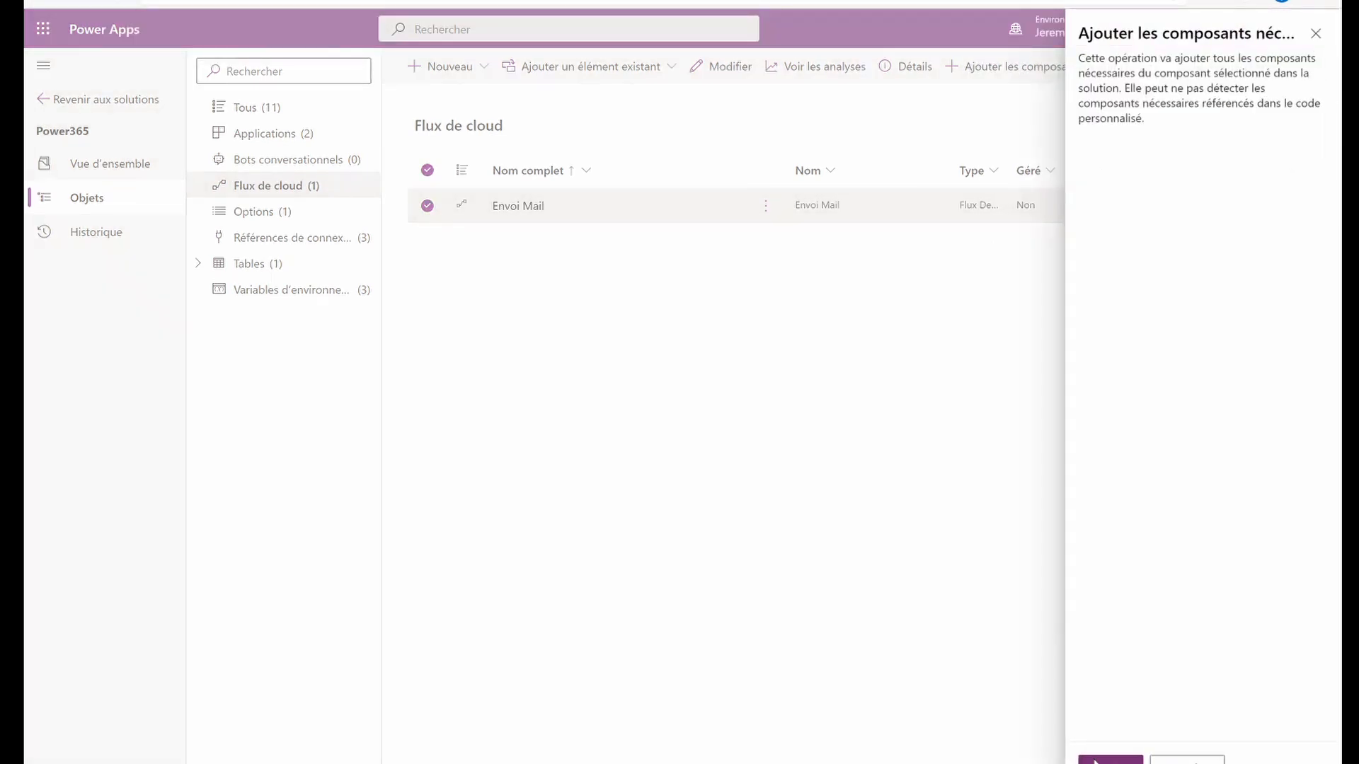
pyautogui.click(1110, 760)
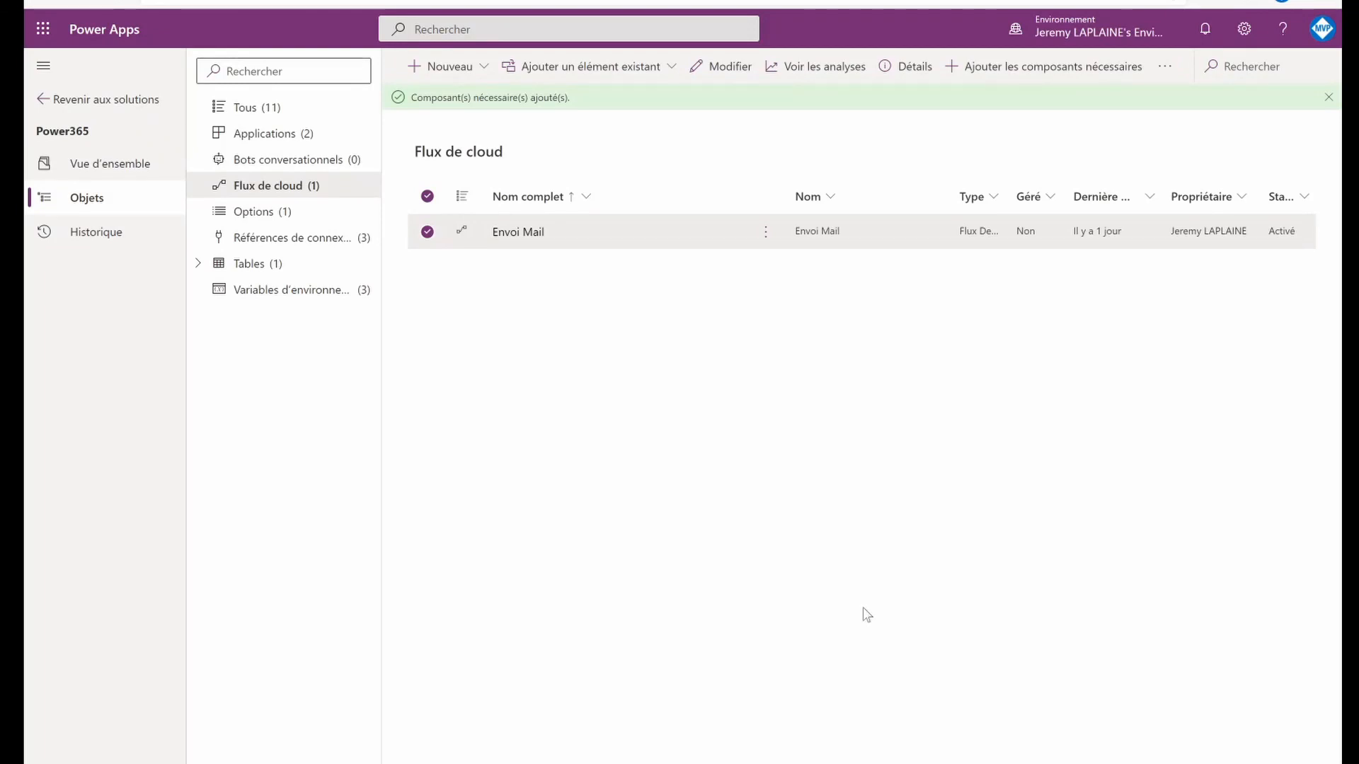
# Publish all customizations with every solution object listed, and leave the Power365 solution.
pyautogui.click(317, 113)
pyautogui.click(819, 74)
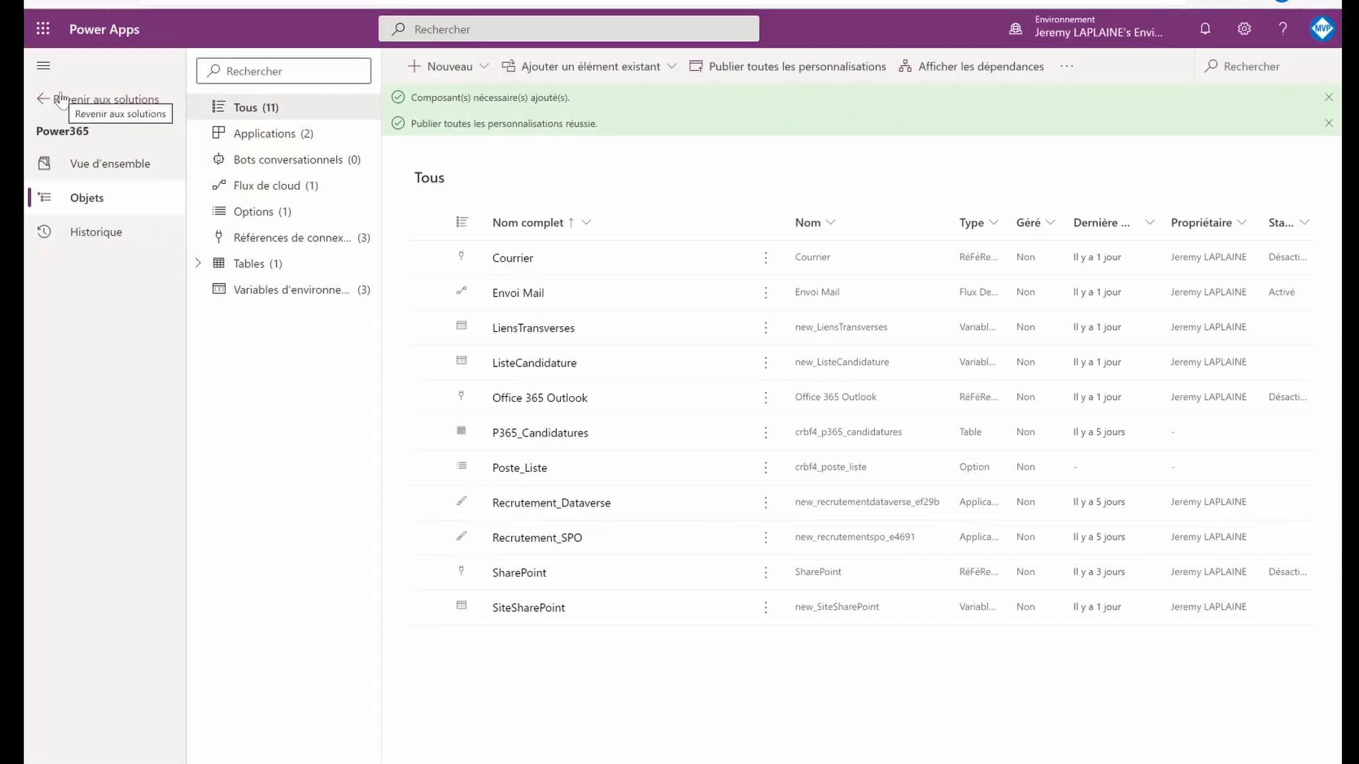
pyautogui.click(47, 102)
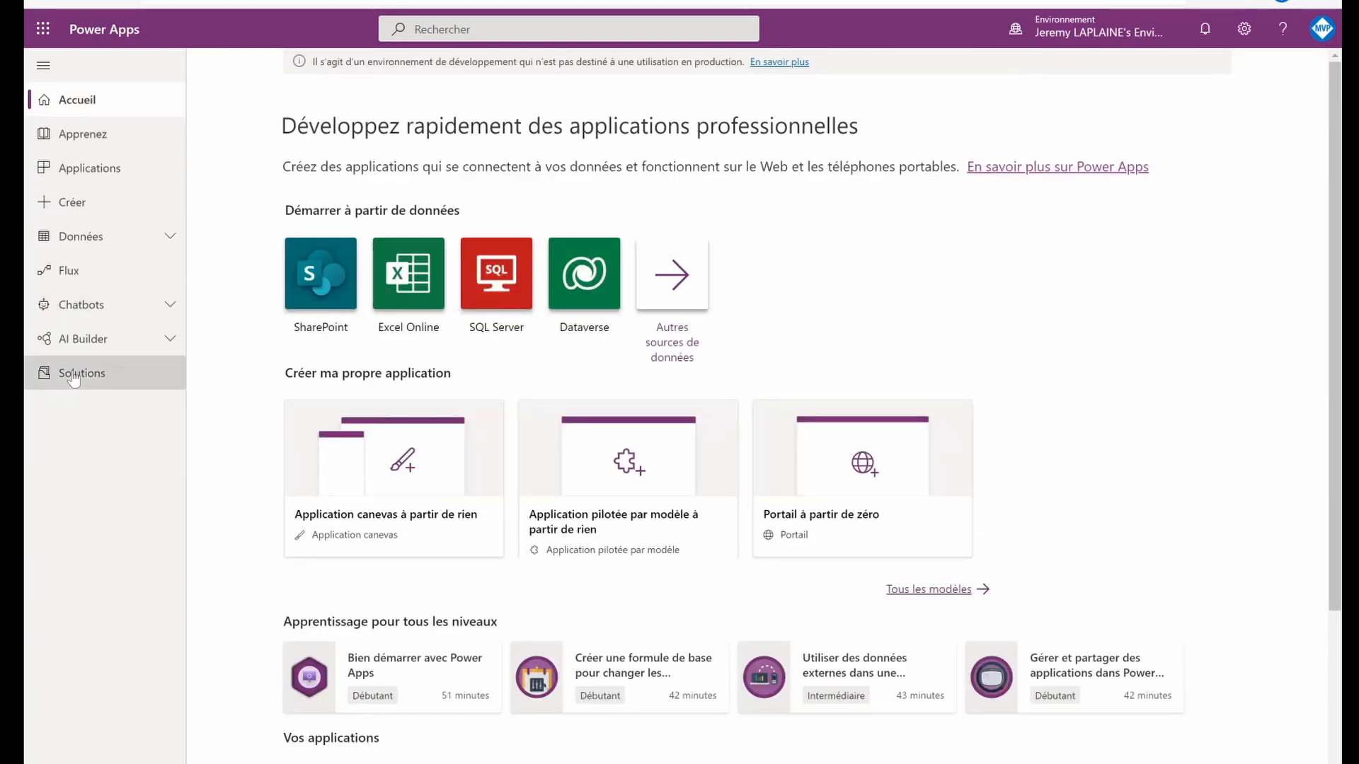
# Start exporting the Power365 solution and proceed to its version and export type settings.
pyautogui.click(73, 379)
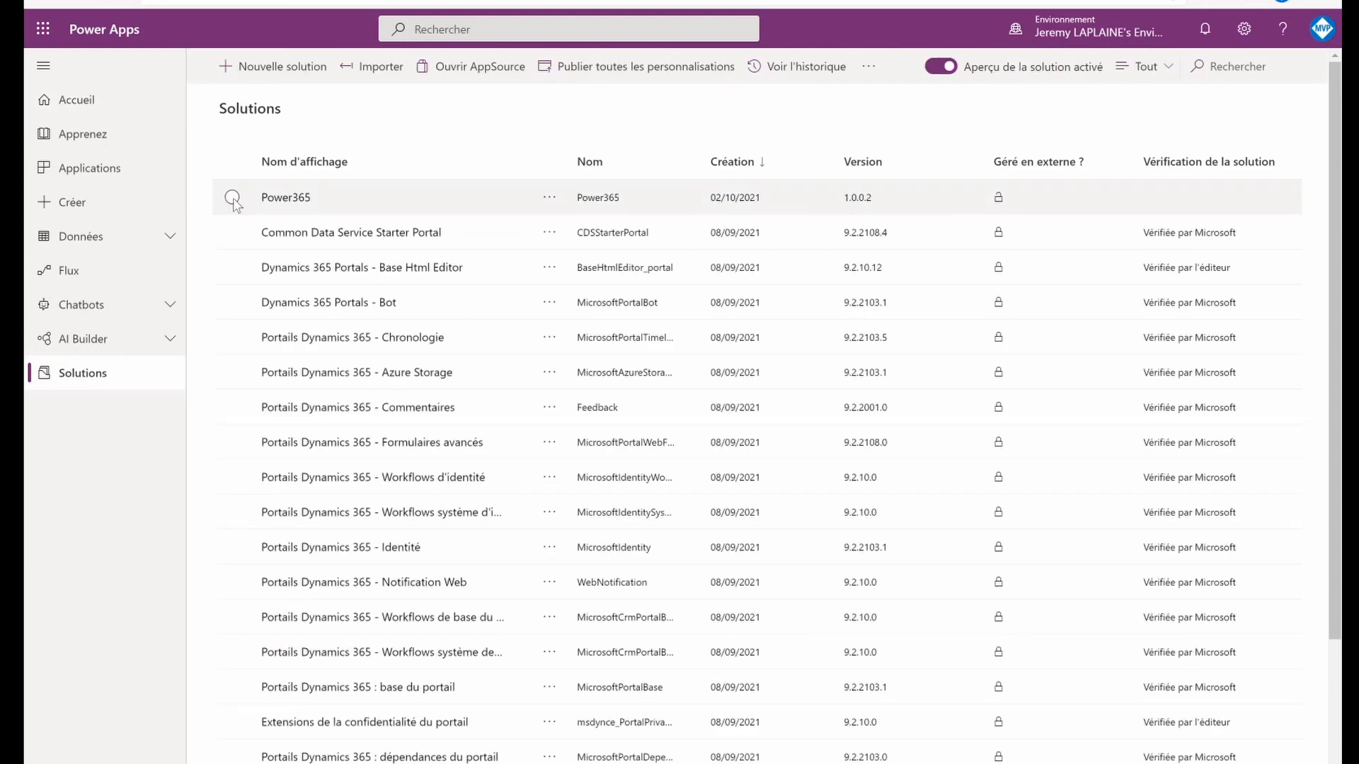
pyautogui.click(232, 198)
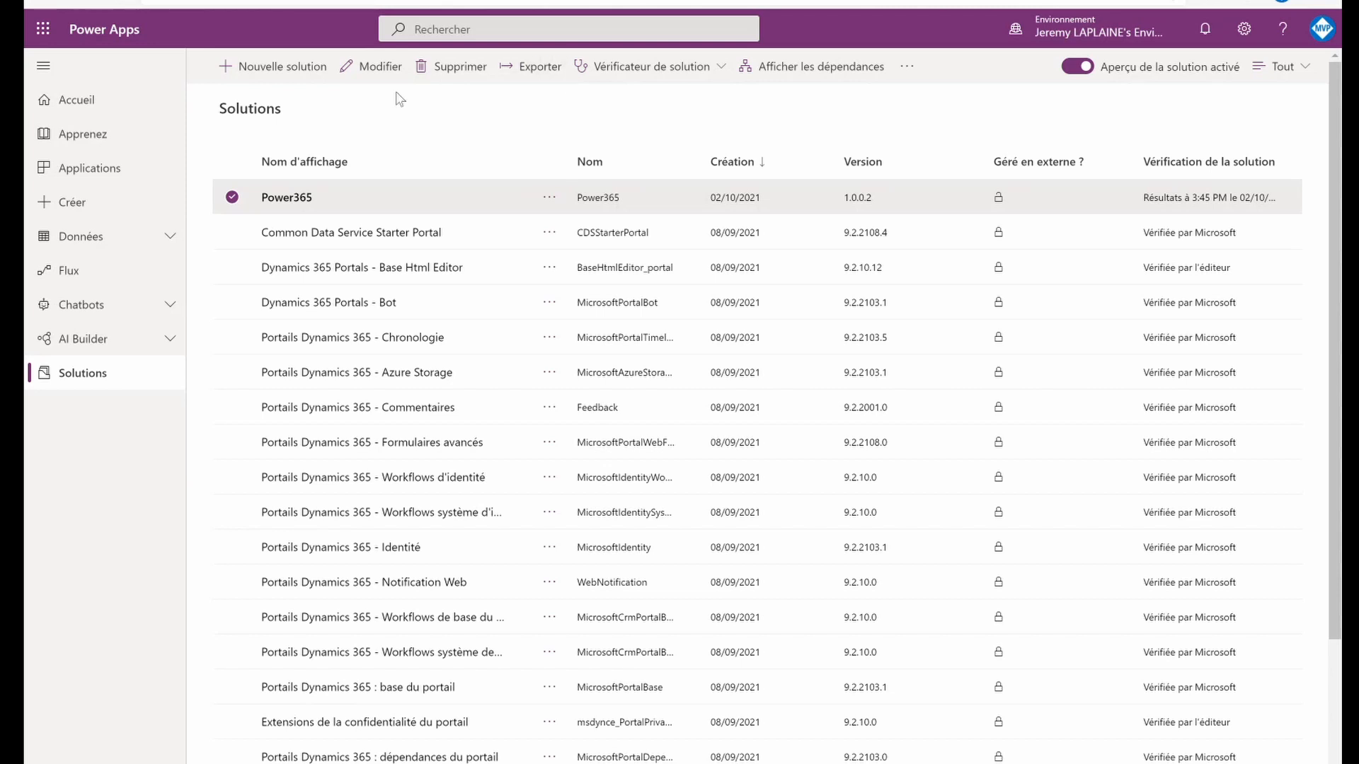
pyautogui.click(539, 68)
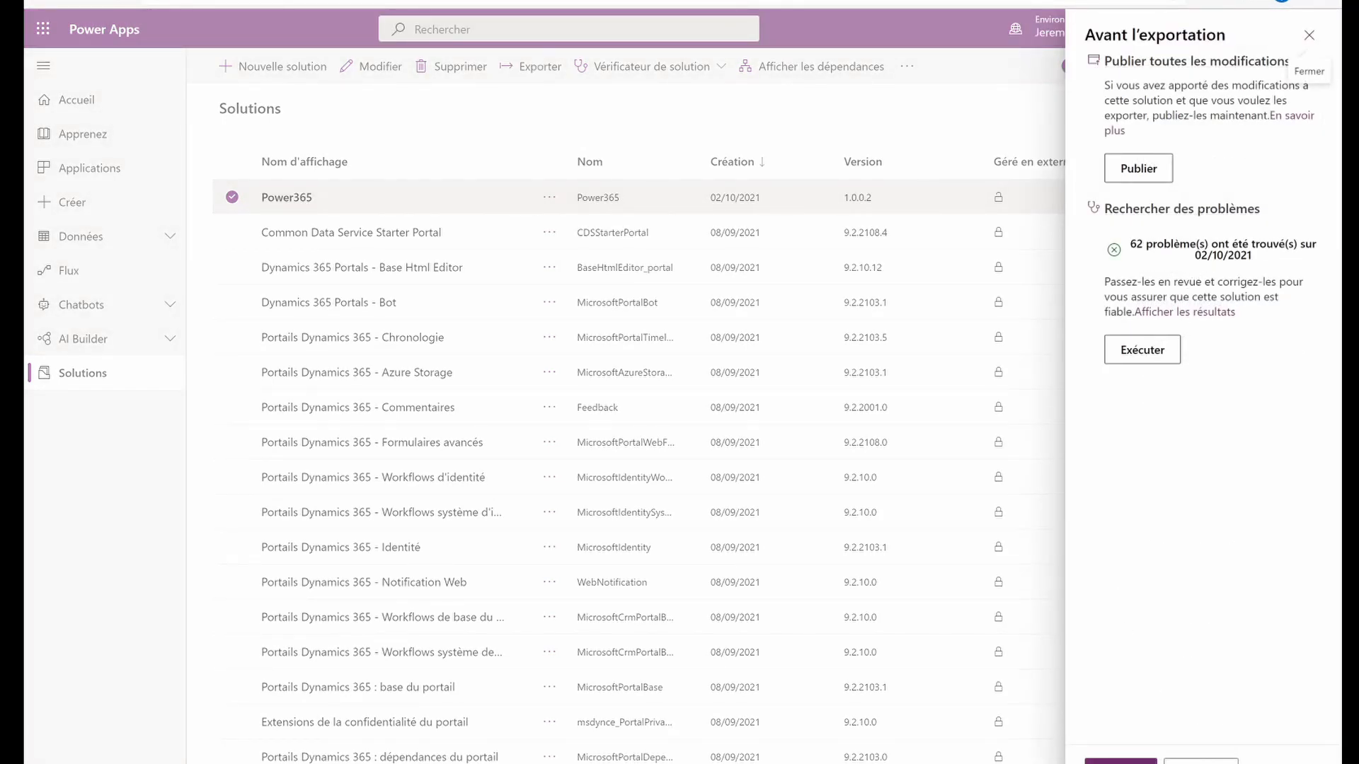
pyautogui.click(1130, 758)
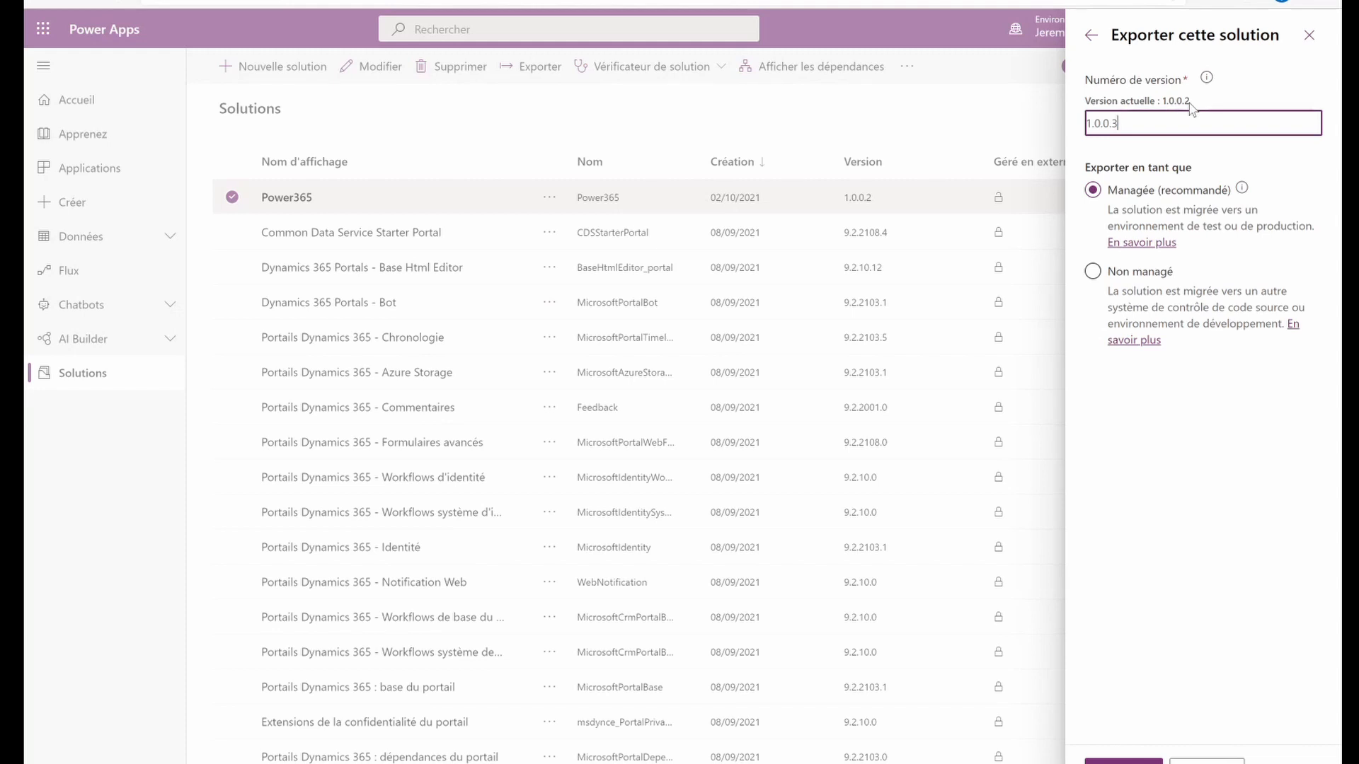
# Set the export version number to 1.0.1.0, and dismiss the export settings without exporting.
pyautogui.click(1111, 124)
pyautogui.press('BackSpace')
pyautogui.write('1')
pyautogui.hotkey('shift', 'Right')
pyautogui.write('0')
pyautogui.click(1202, 474)
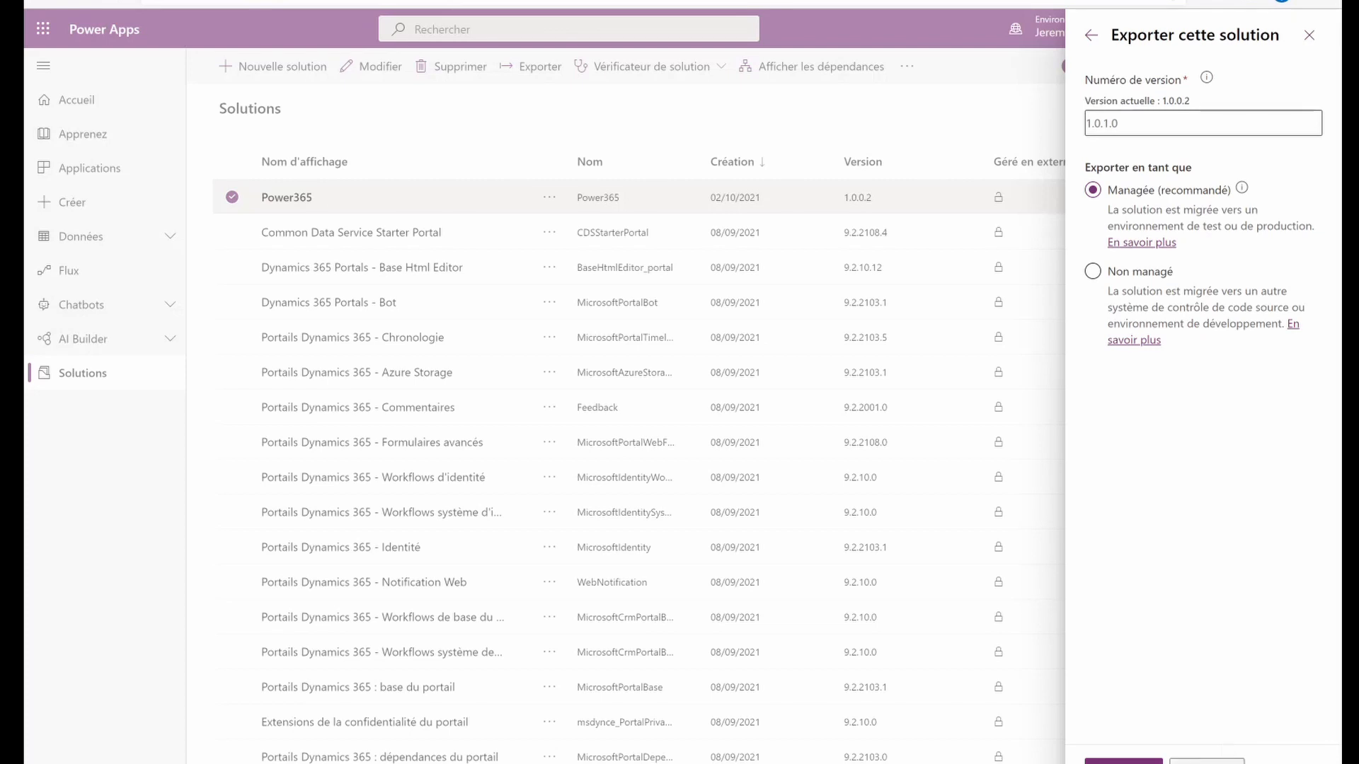
pyautogui.click(1006, 577)
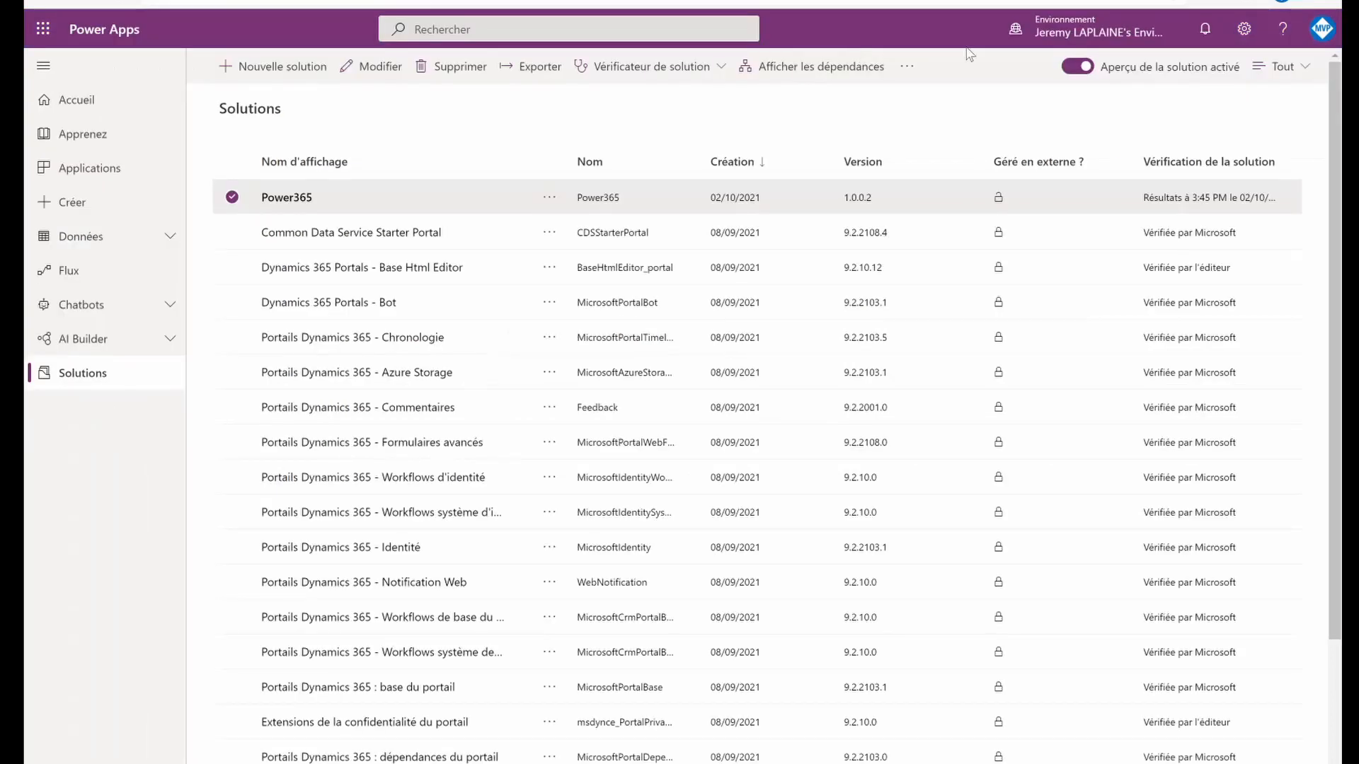
# Switch to the Power365 environment and list its solutions.
pyautogui.click(1078, 23)
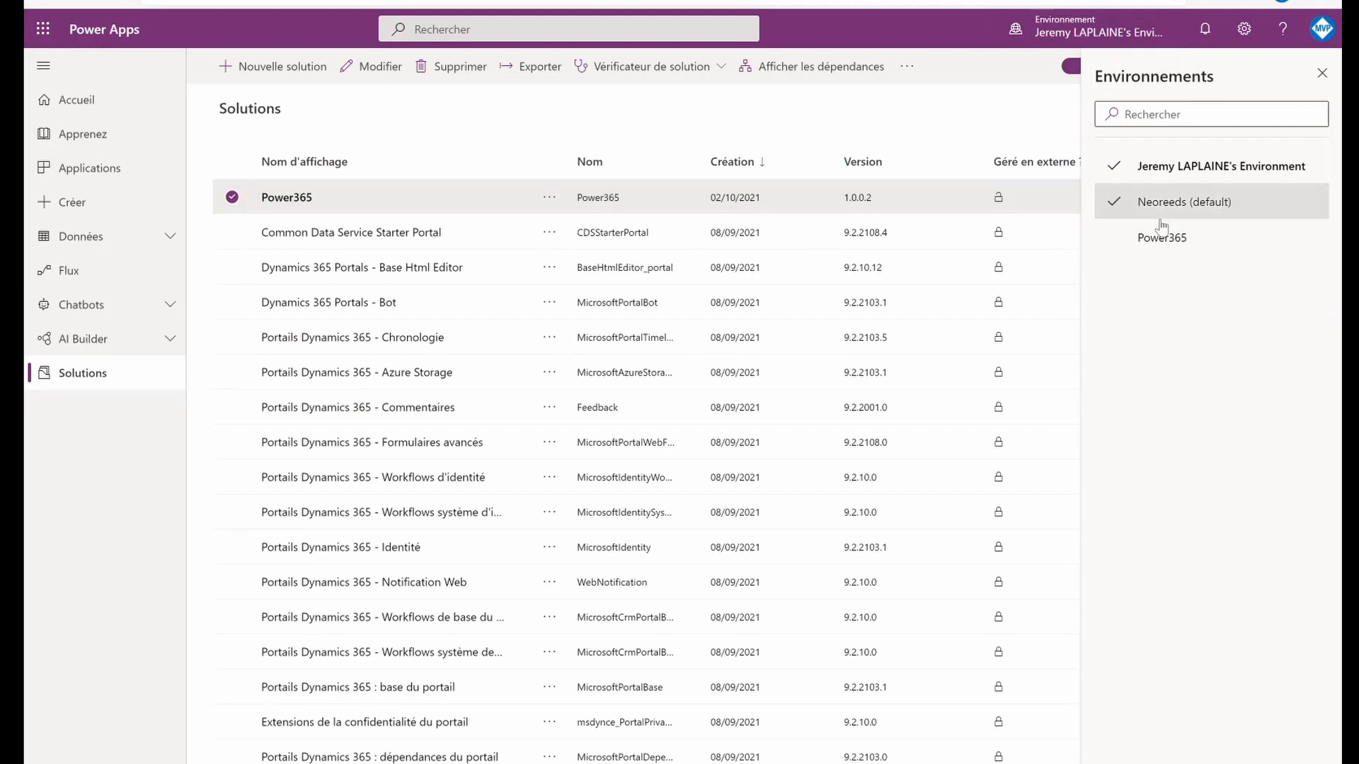
pyautogui.click(1175, 241)
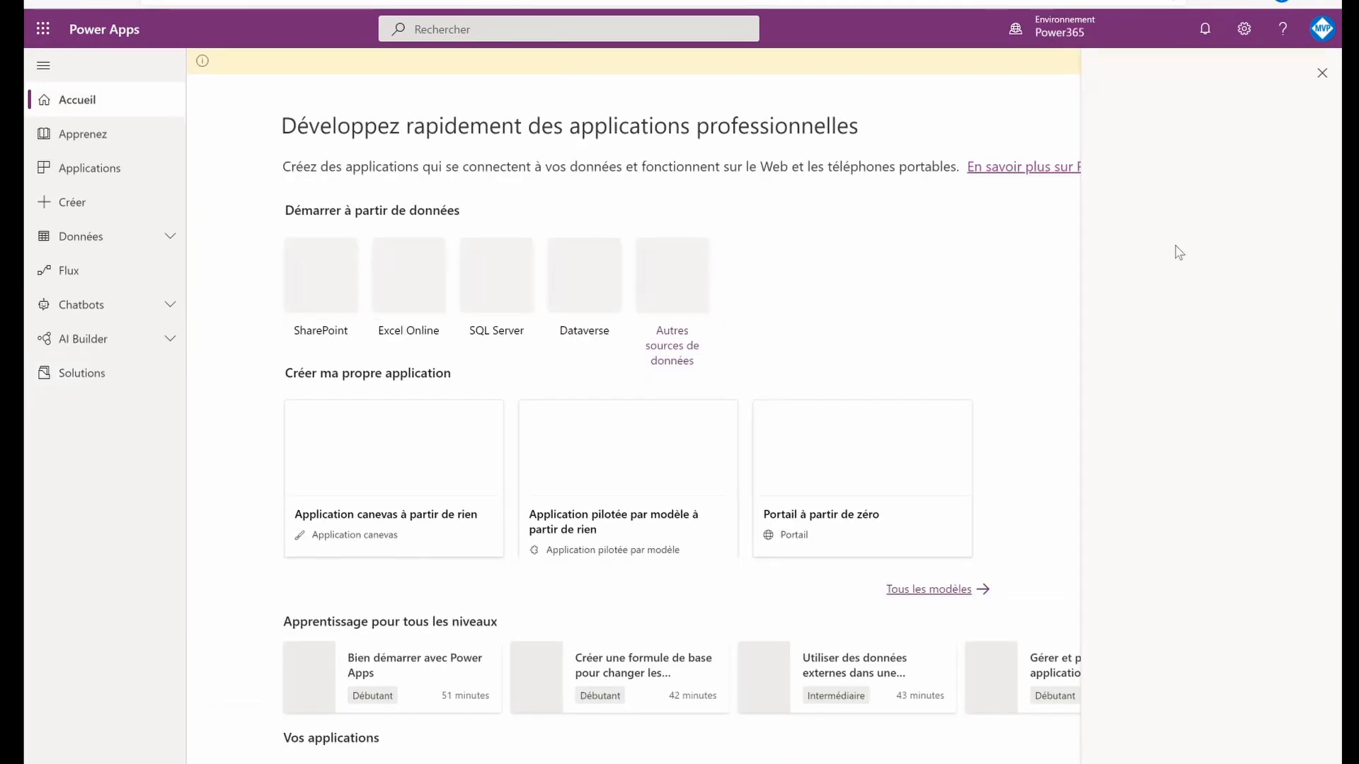
pyautogui.click(128, 385)
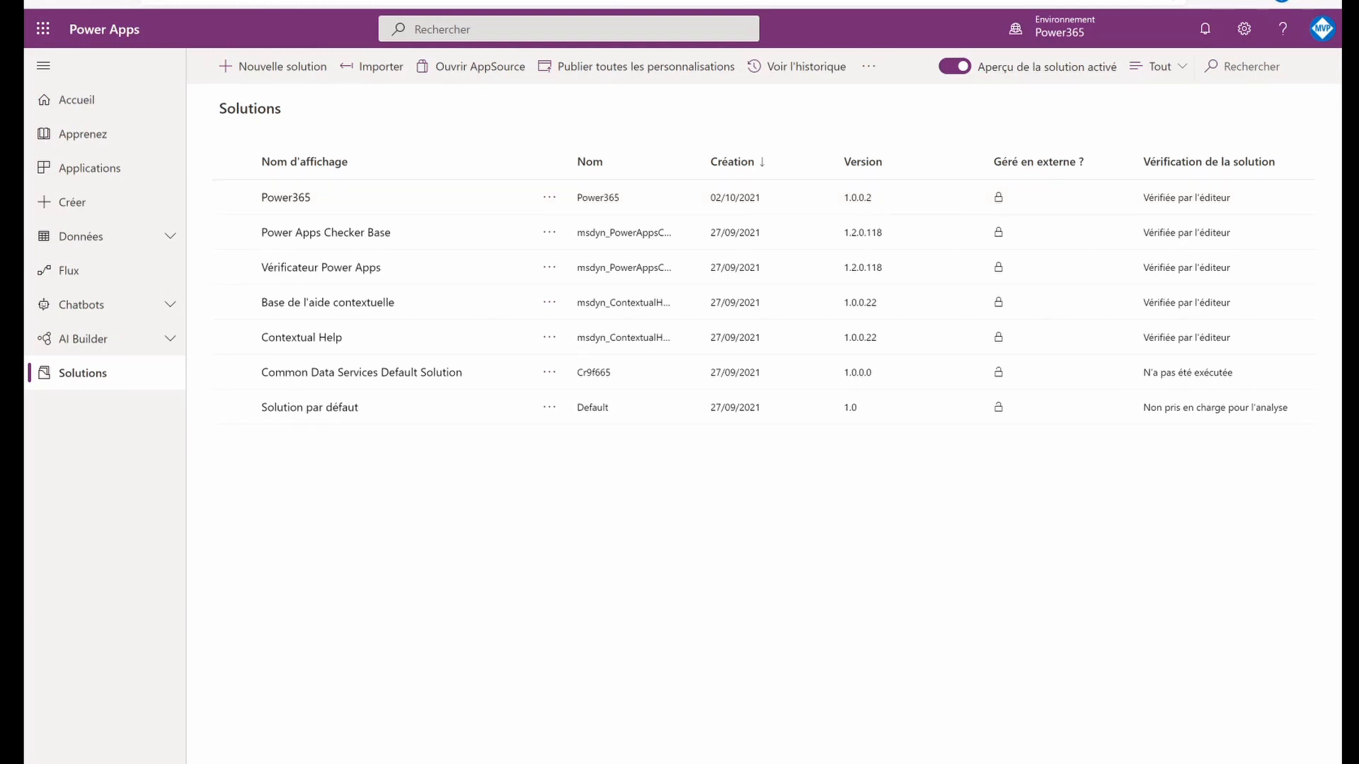
# Switch to PowerPoint and present the "Importer une solution" slide as a slide show.
pyautogui.hotkey('alt', 'Tab')
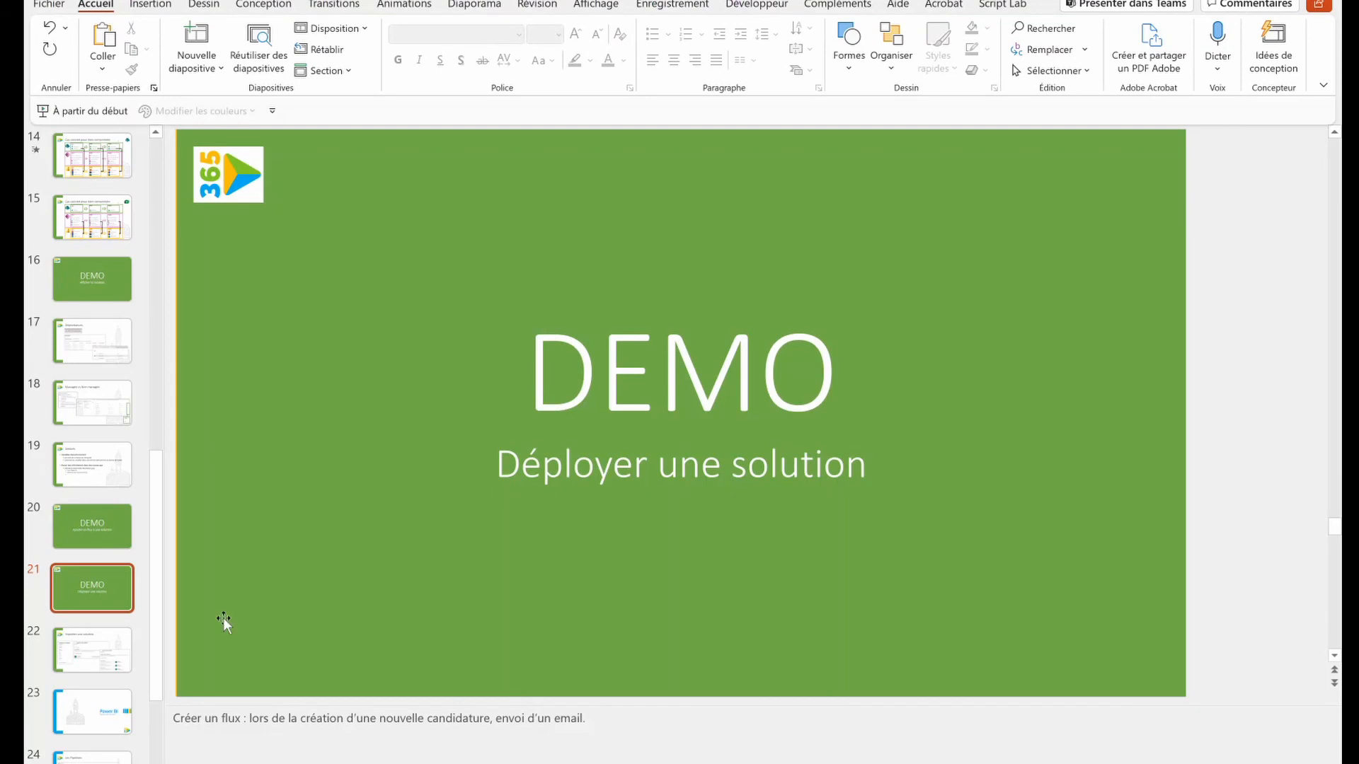
pyautogui.click(92, 650)
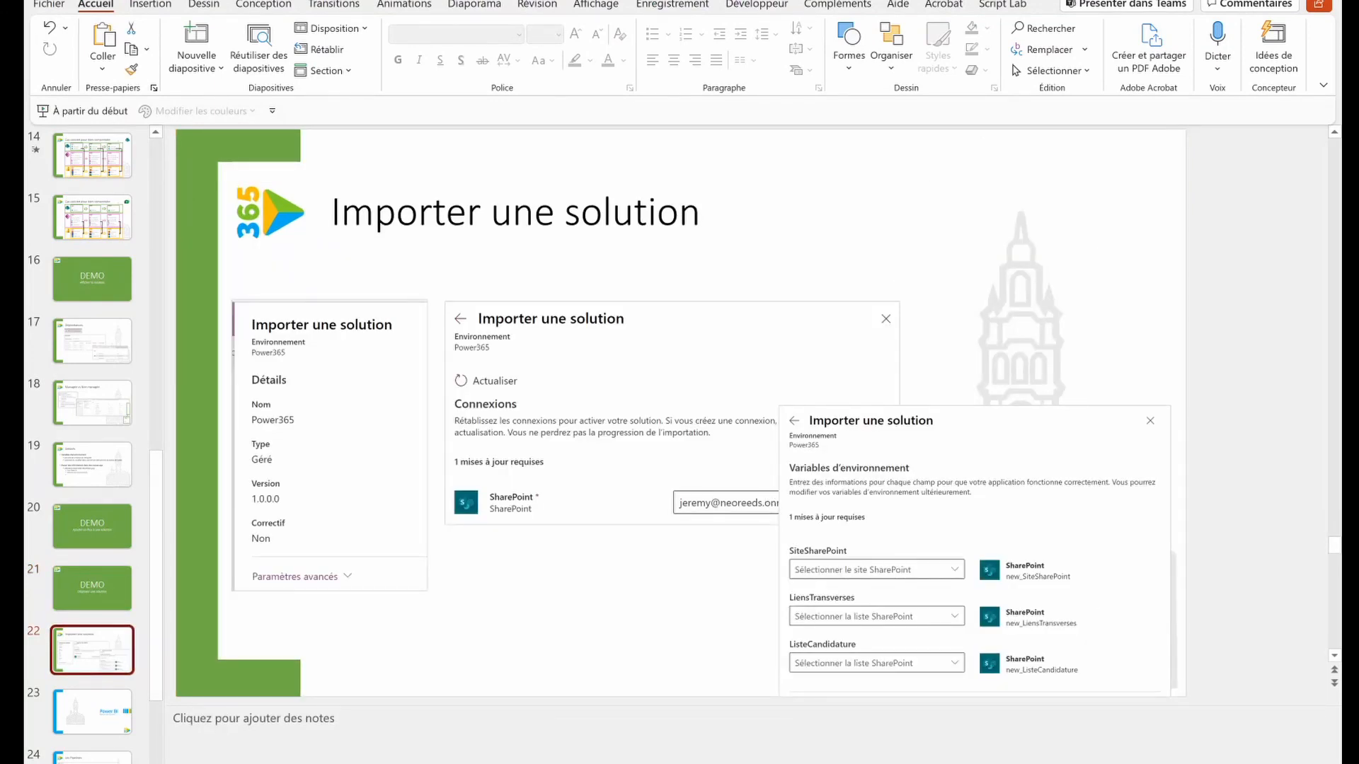
pyautogui.hotkey('shift', 'F5')
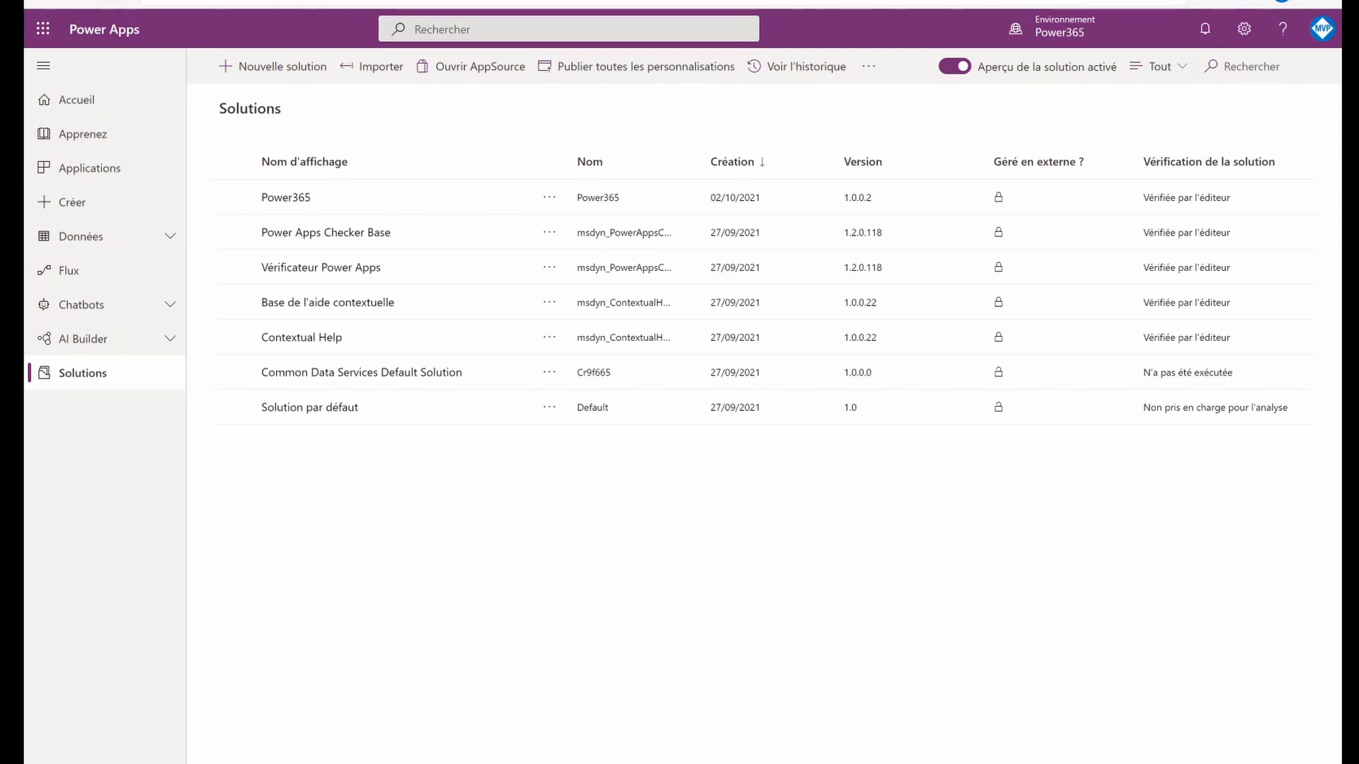
# Check the Production site's contents in SharePoint, and view the TuileDataverse dashboard of the Power 365 workspace in Power BI.
pyautogui.hotkey('ctrl', 'Tab')
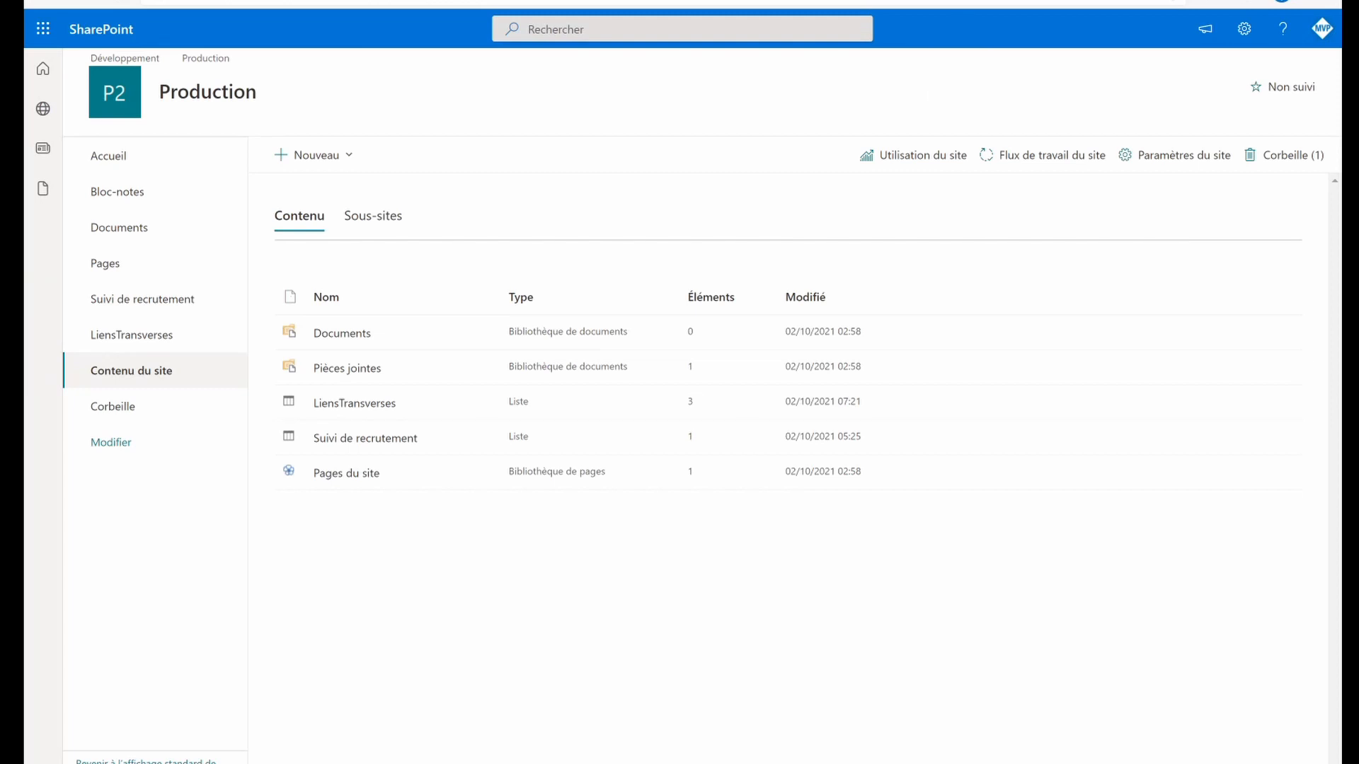
pyautogui.click(839, 15)
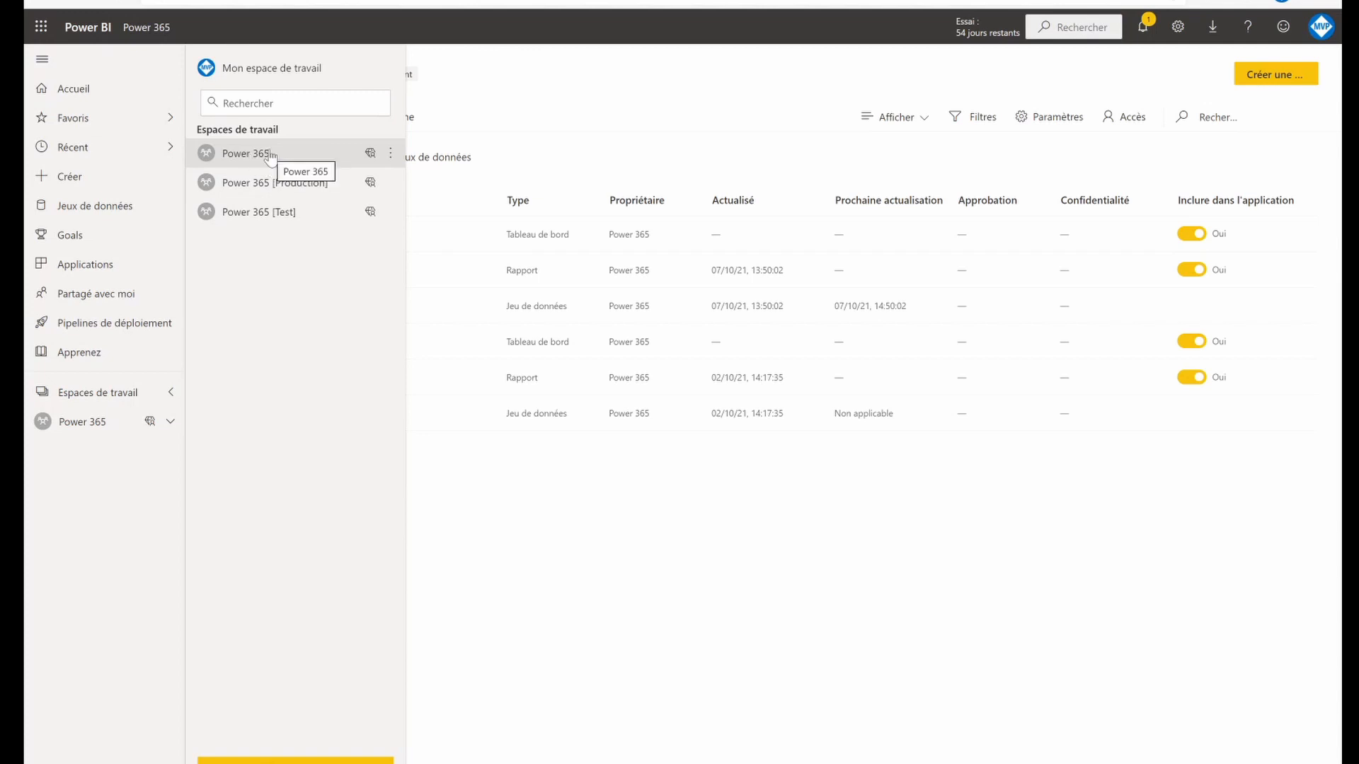
pyautogui.click(457, 515)
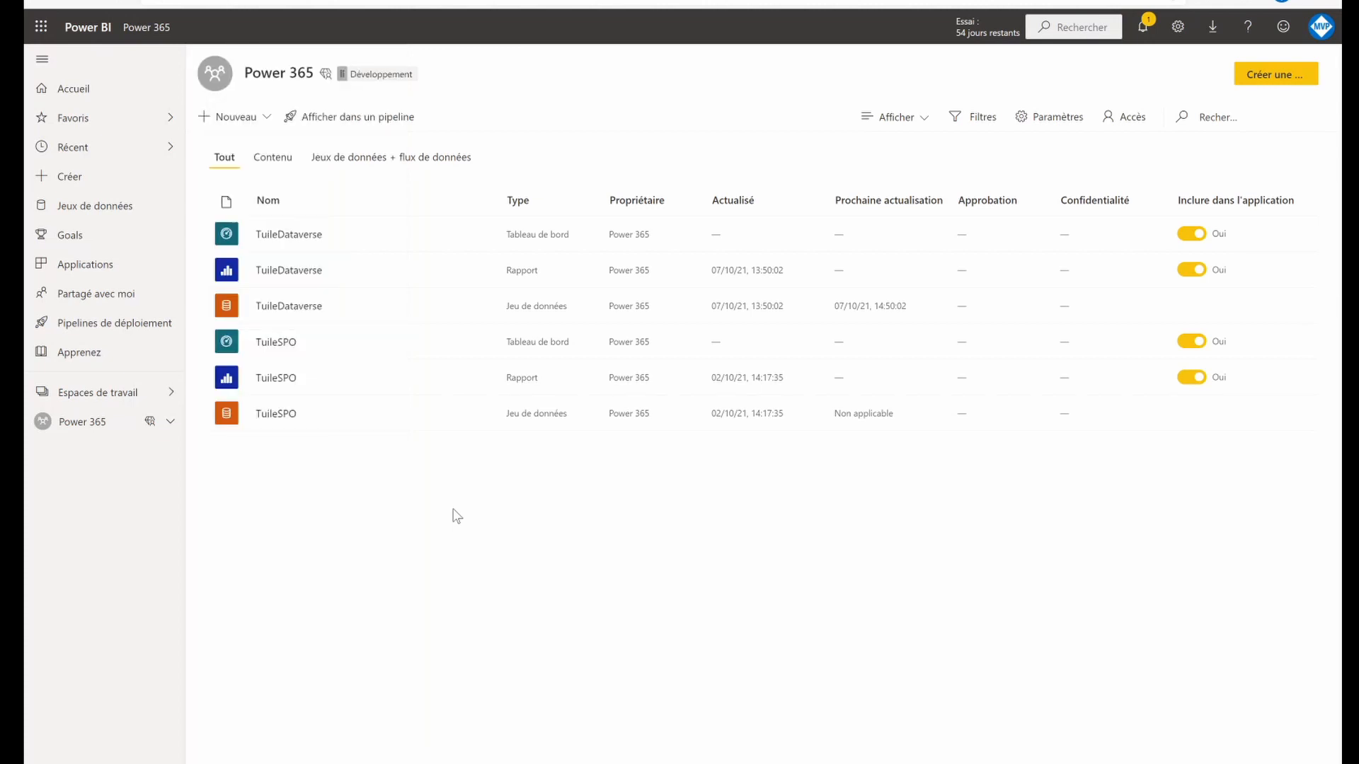
pyautogui.click(286, 235)
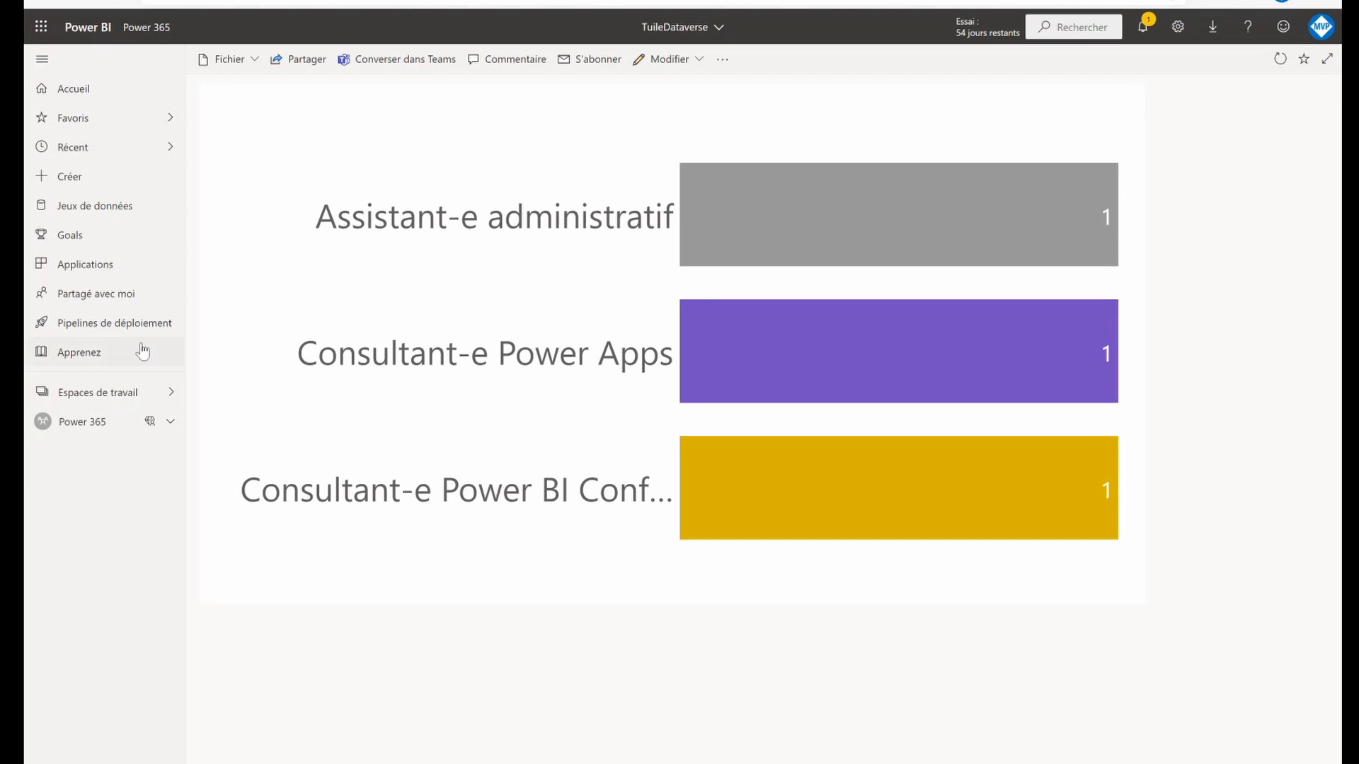
# Return to the Power 365 workspace and open the Power365 deployment pipeline.
pyautogui.click(92, 422)
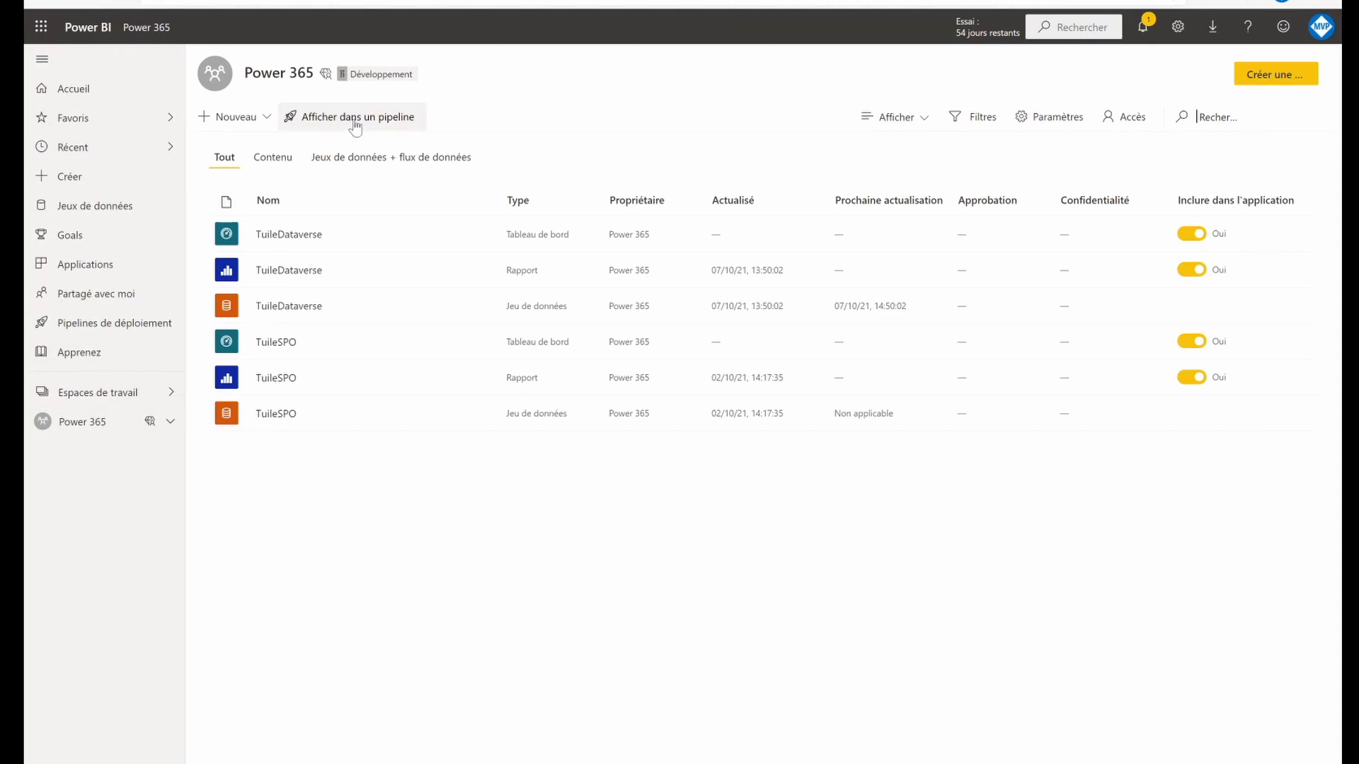
pyautogui.click(356, 126)
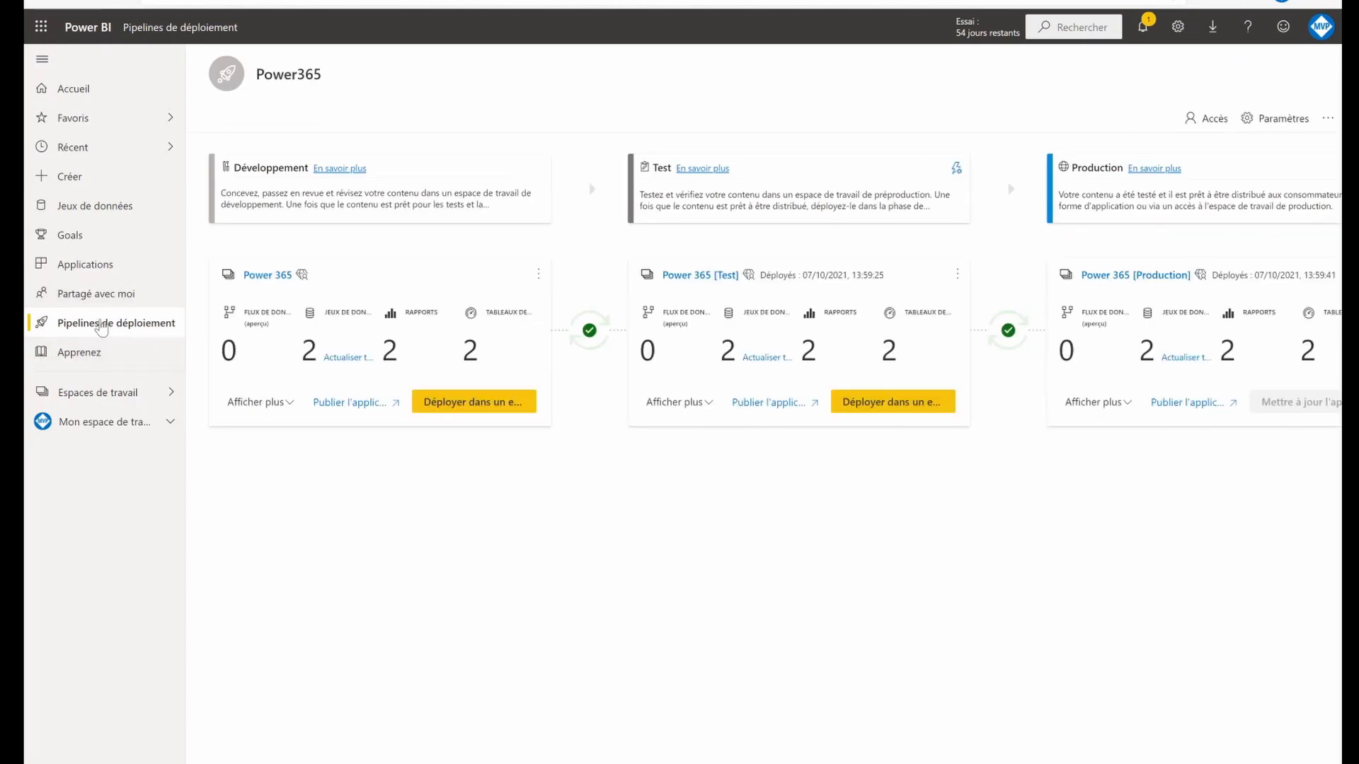
pyautogui.click(102, 325)
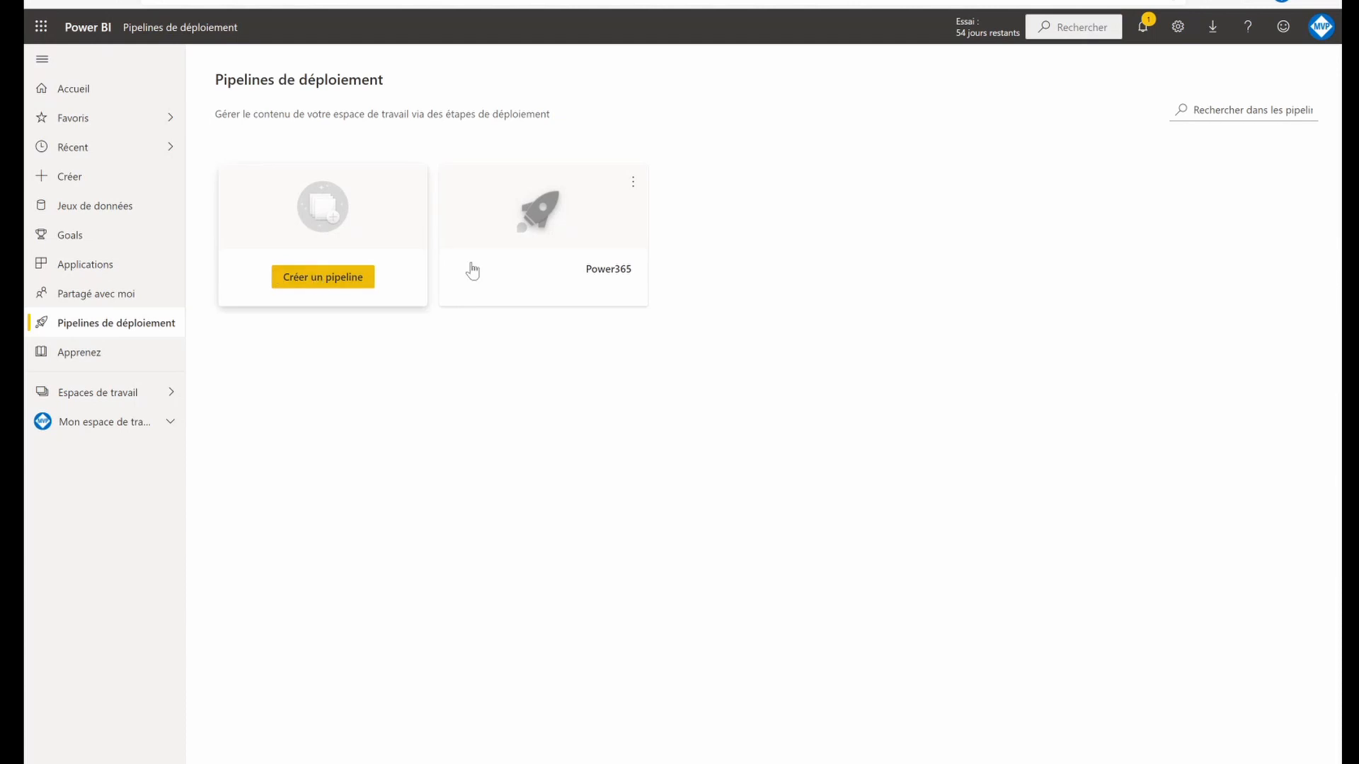
pyautogui.click(554, 283)
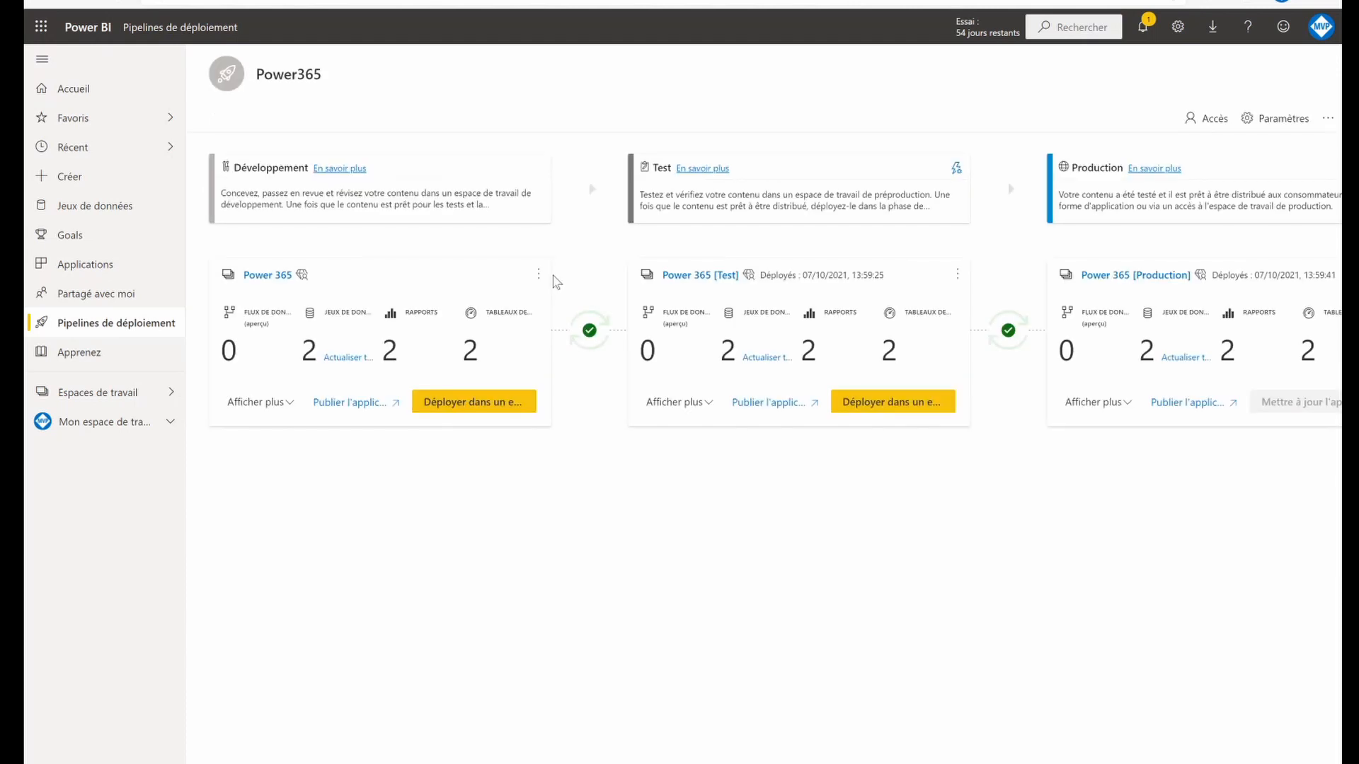
# Collapse the navigation pane and expand the content details of the pipeline's Développement and Test stages.
pyautogui.click(43, 59)
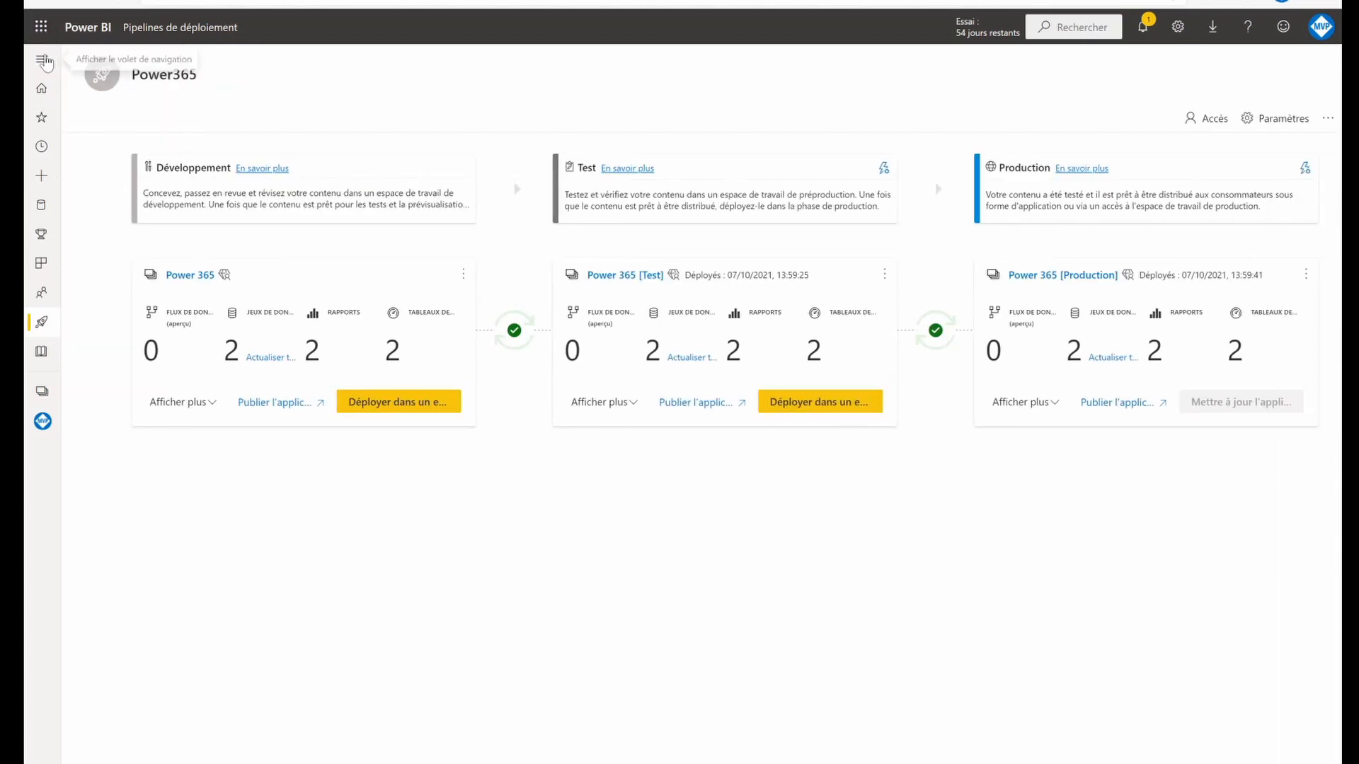
pyautogui.click(210, 404)
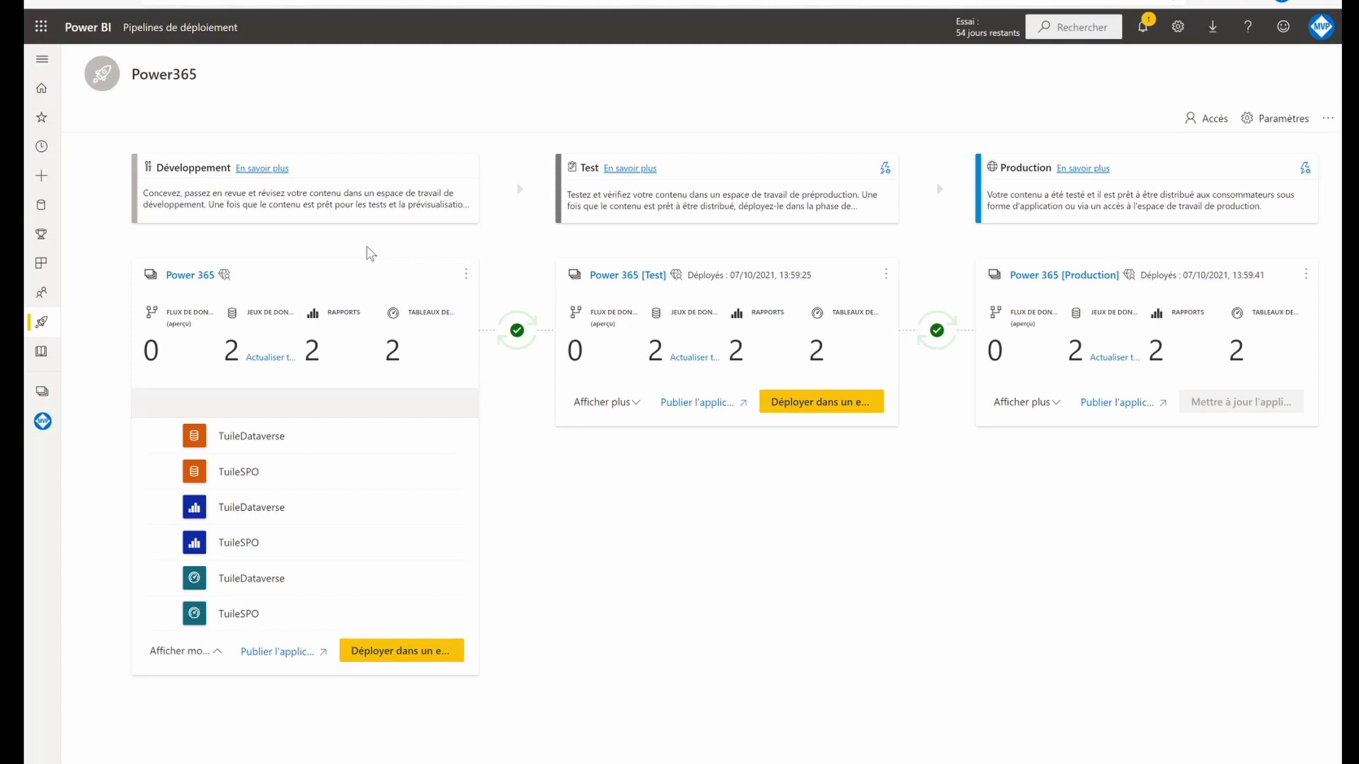
pyautogui.click(603, 402)
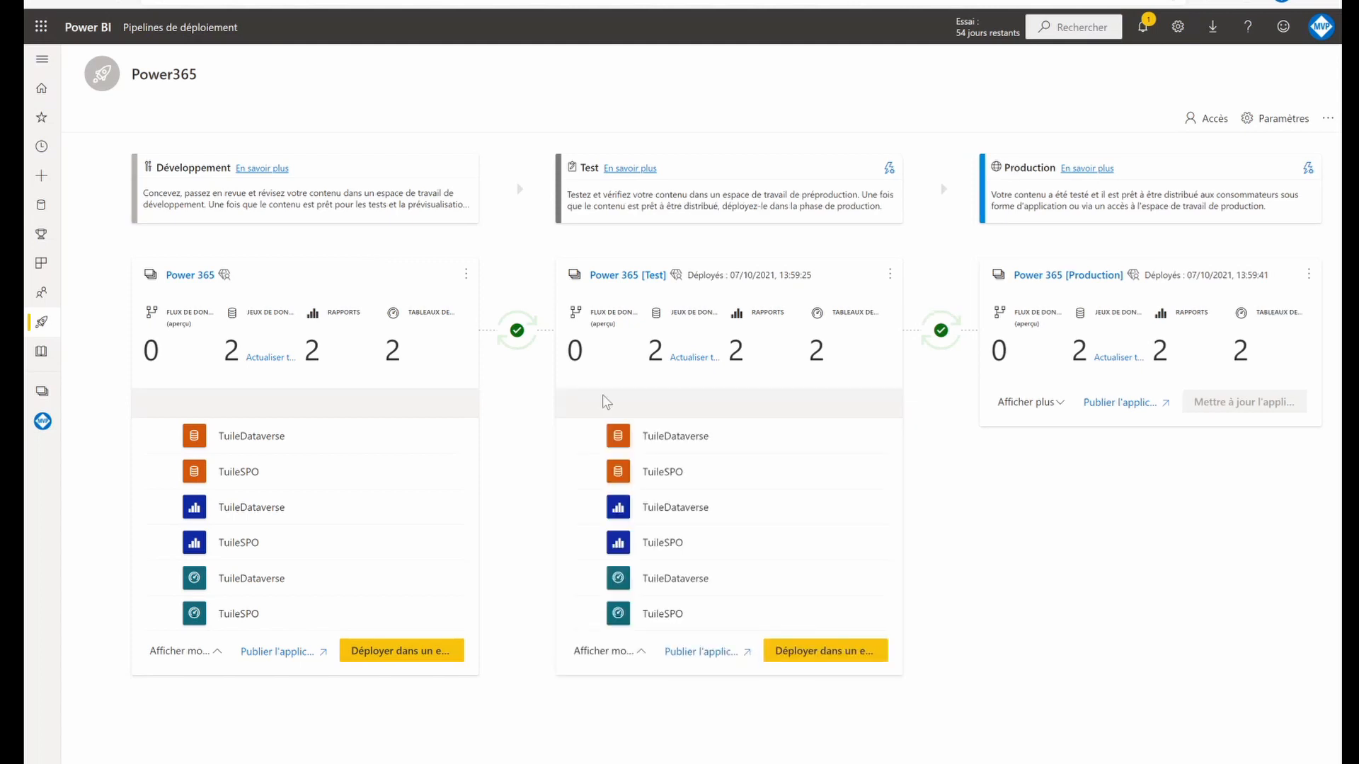
# Expand the Production stage's content details and look through the available actions for the TuileDataverse dataset in the Développement stage.
pyautogui.click(1042, 404)
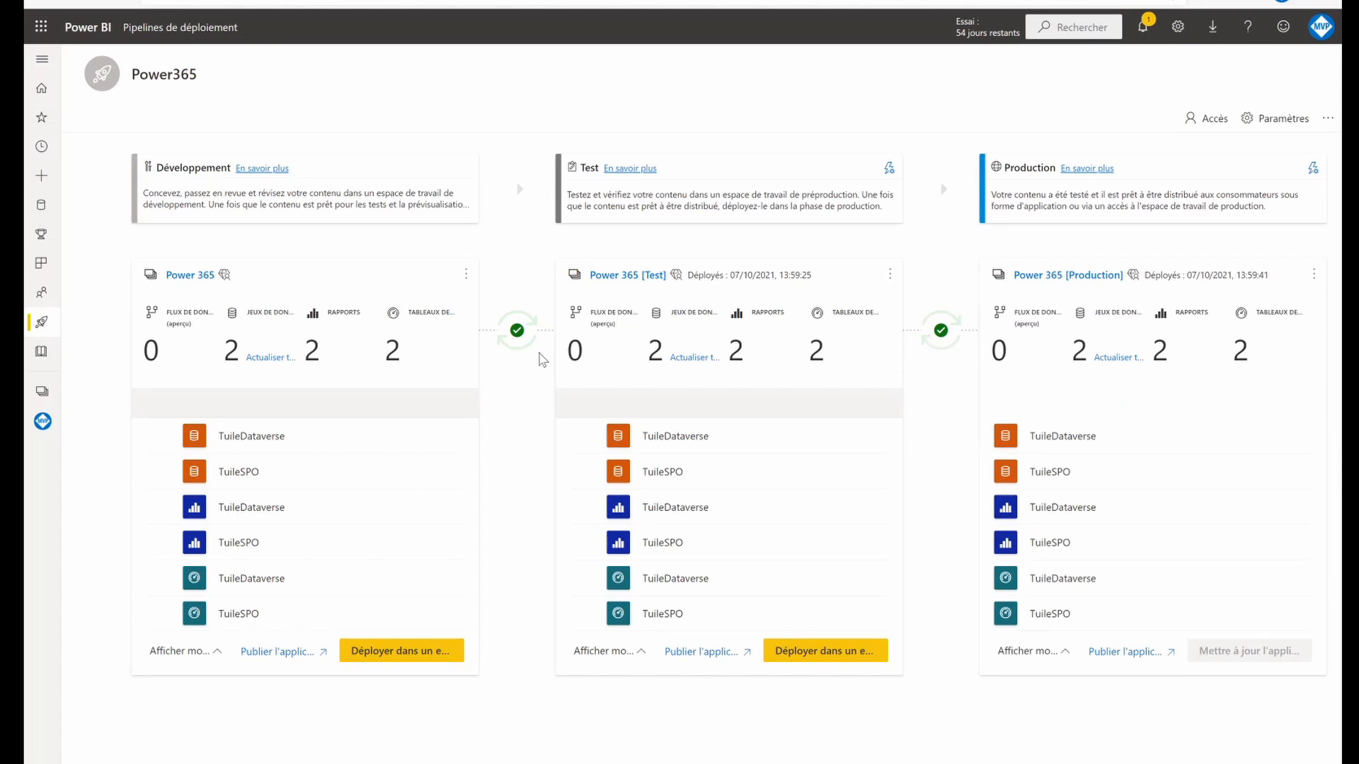
pyautogui.moveTo(520, 342)
pyautogui.click(164, 437)
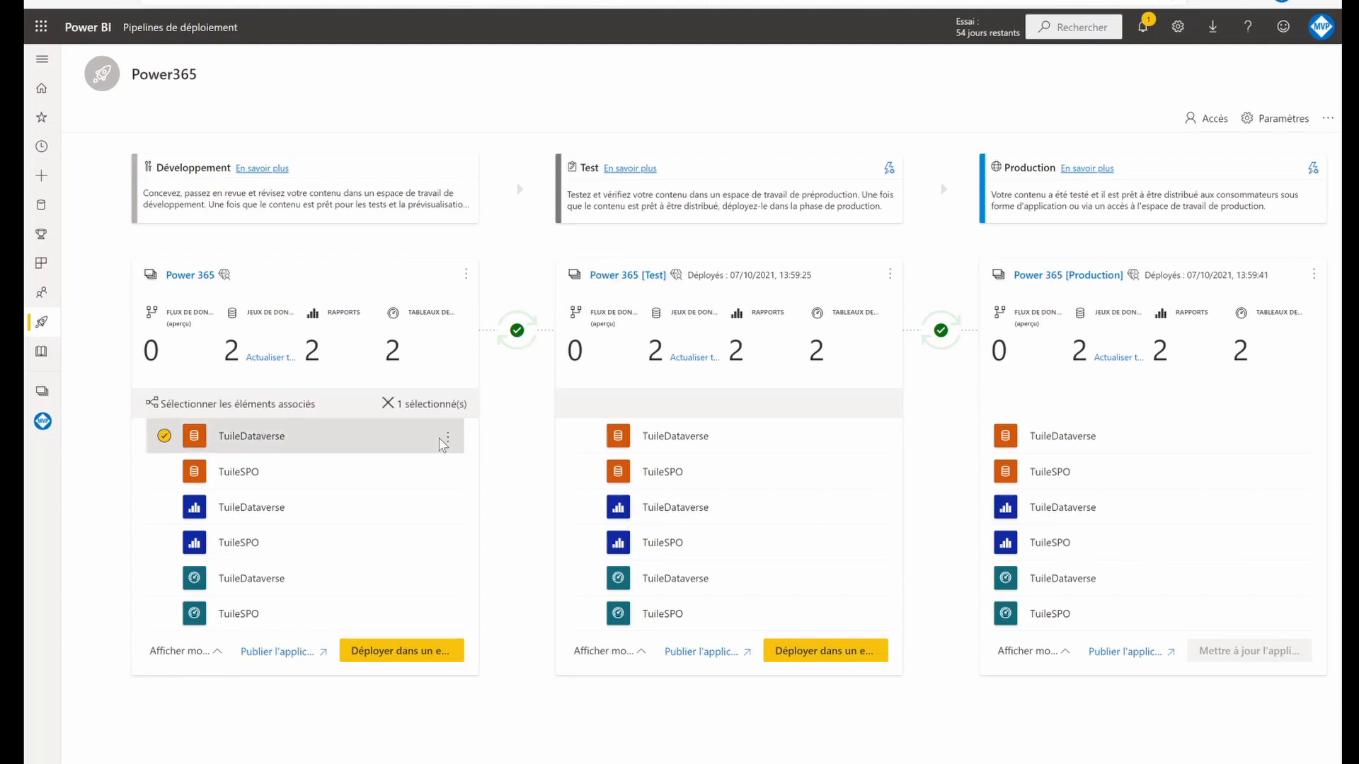
pyautogui.click(448, 439)
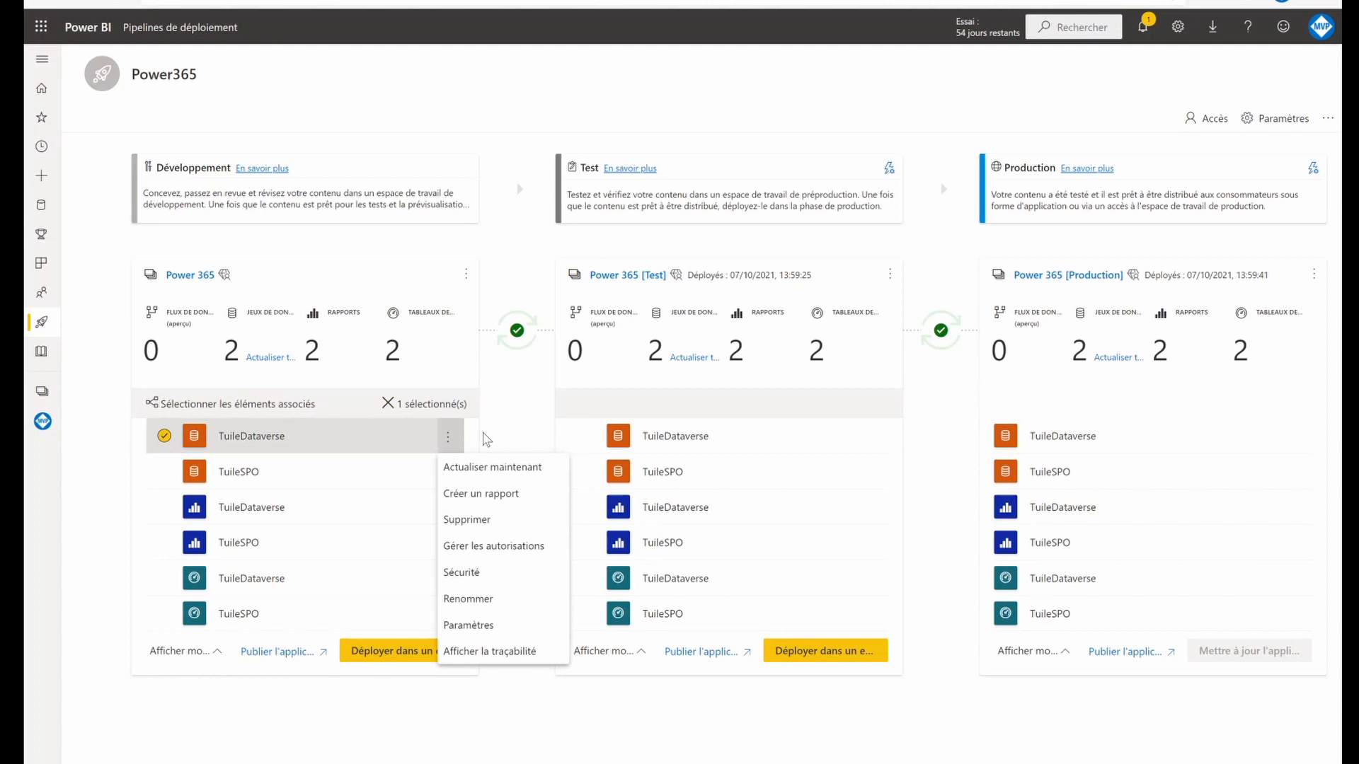
pyautogui.click(504, 427)
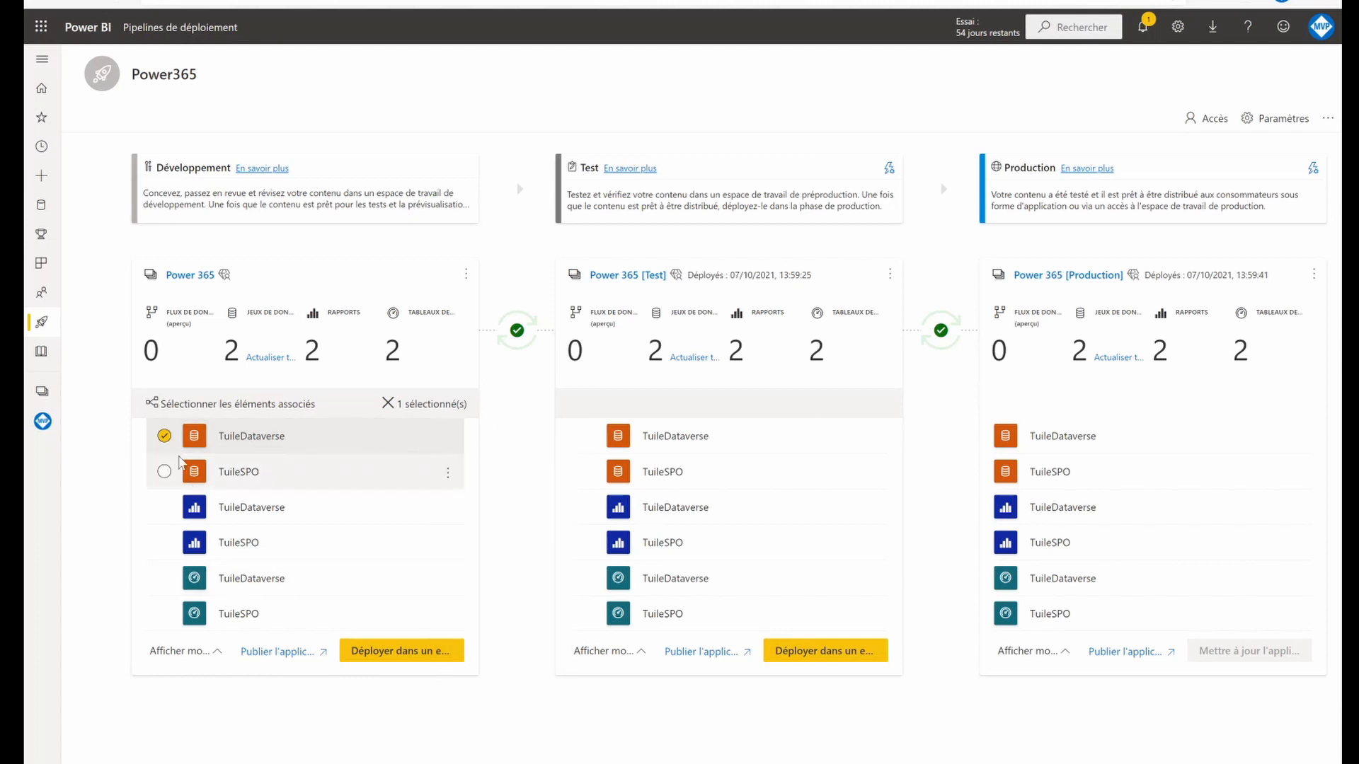
pyautogui.click(165, 439)
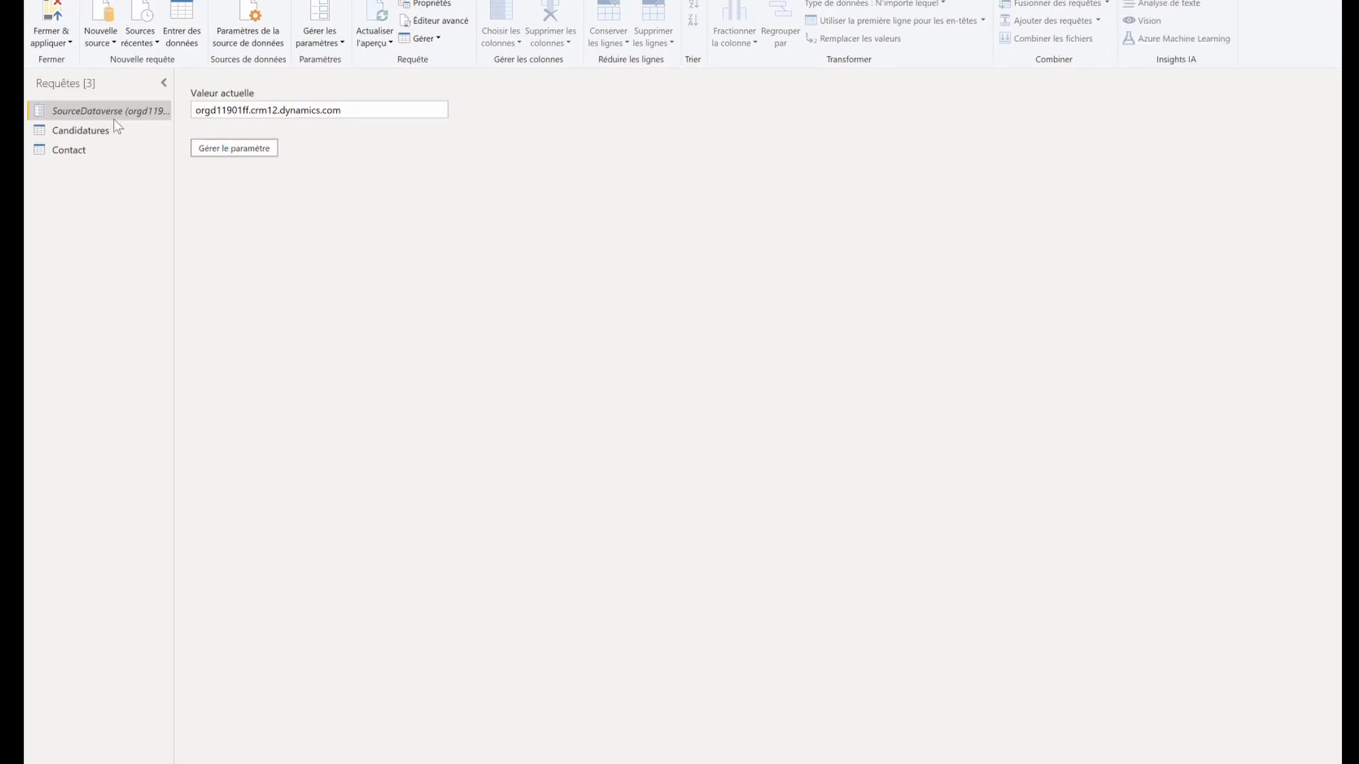
# Check the SourceDataverse parameter in Power Query Editor, and examine its TuileDataverse rule in the Power BI pipeline's Test deployment settings.
pyautogui.doubleClick(234, 115)
pyautogui.click(338, 308)
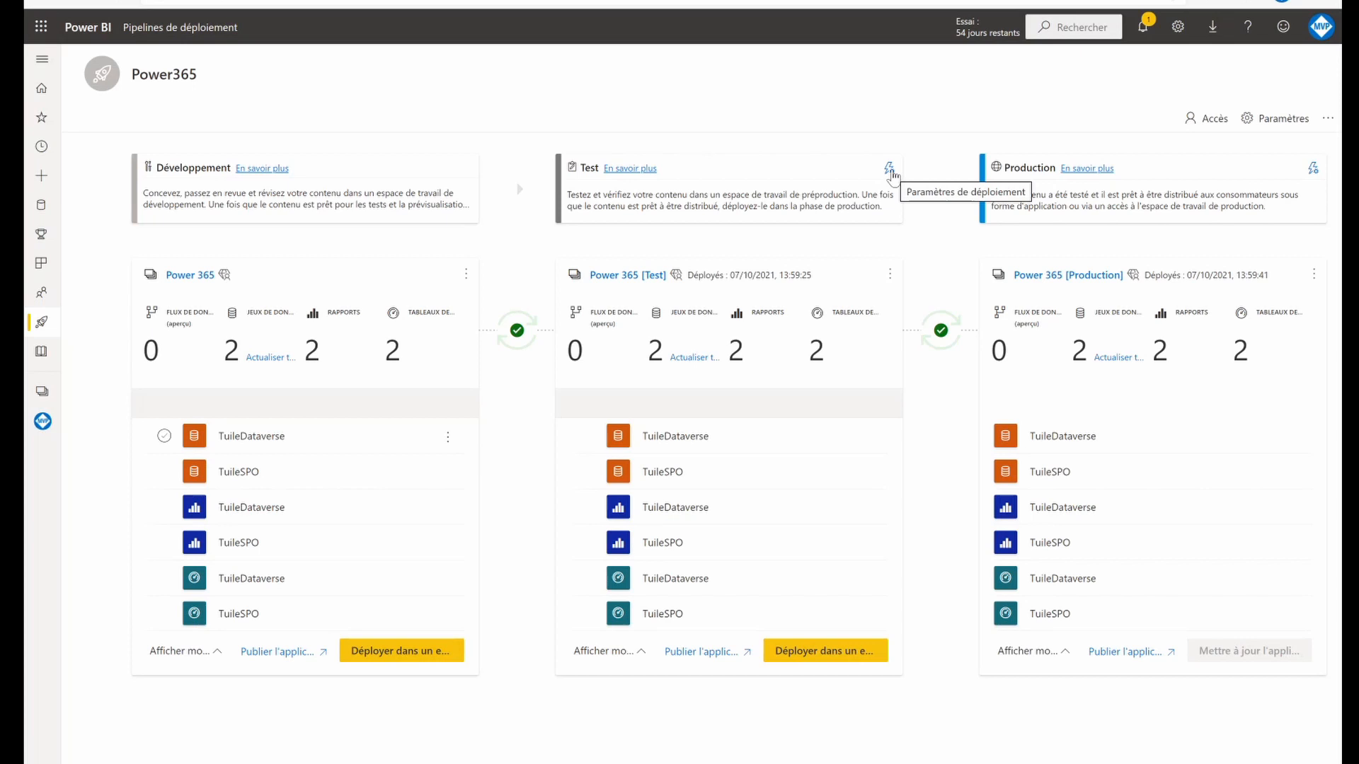
pyautogui.click(891, 172)
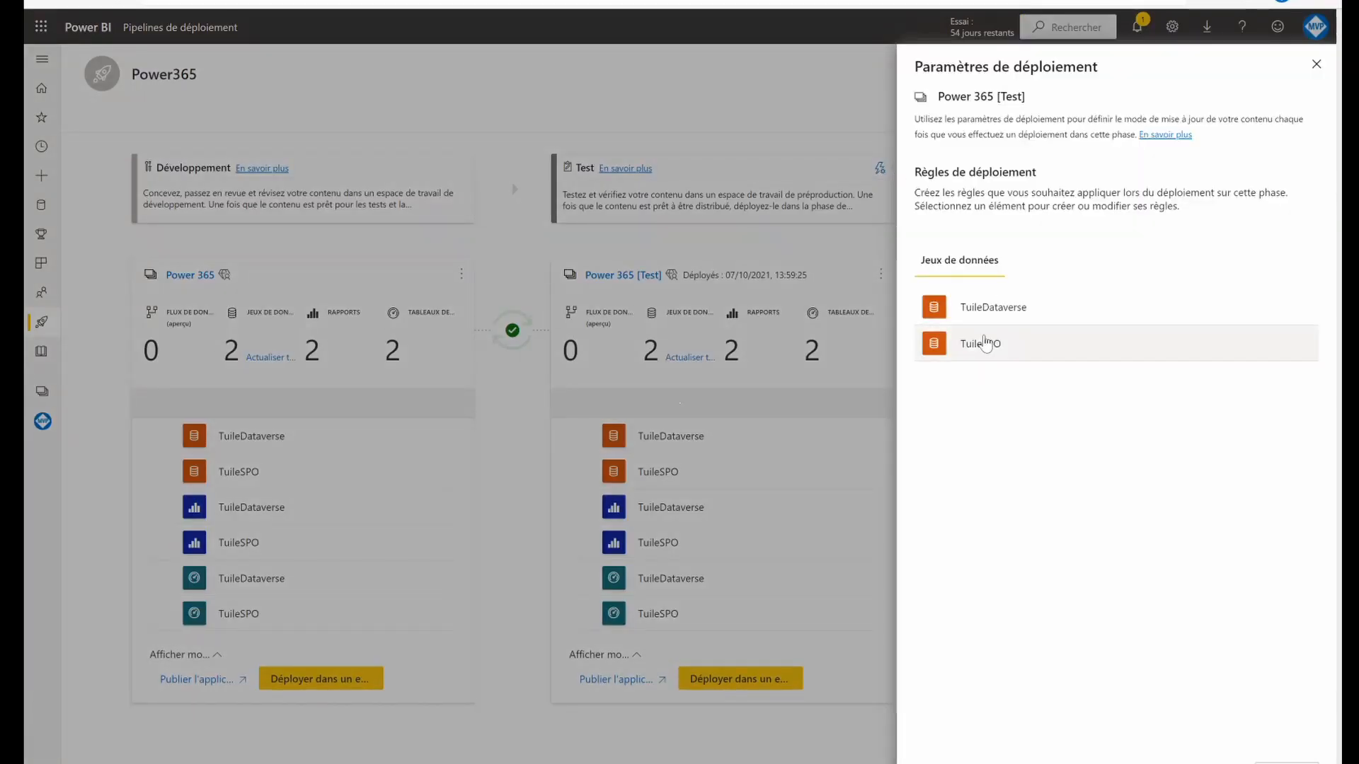
pyautogui.click(1010, 309)
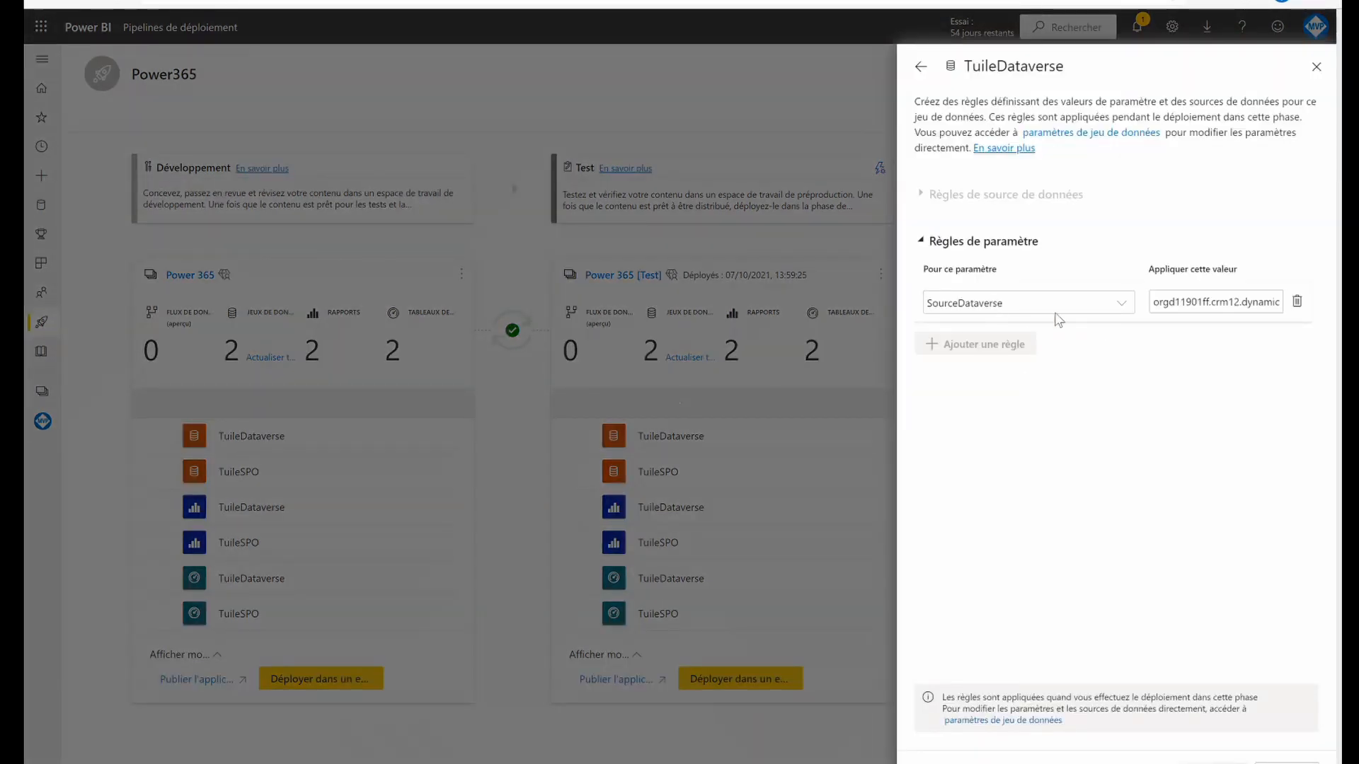
pyautogui.click(1081, 310)
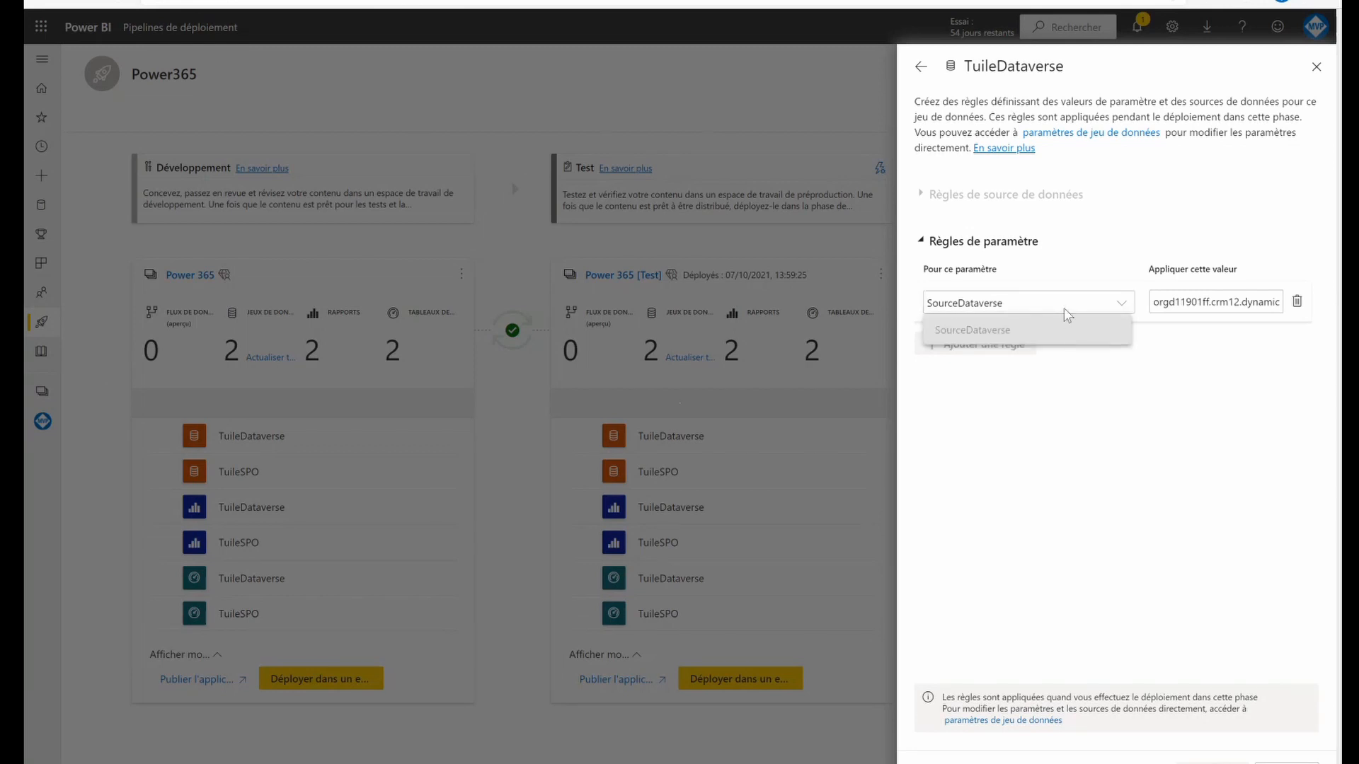
pyautogui.click(1208, 404)
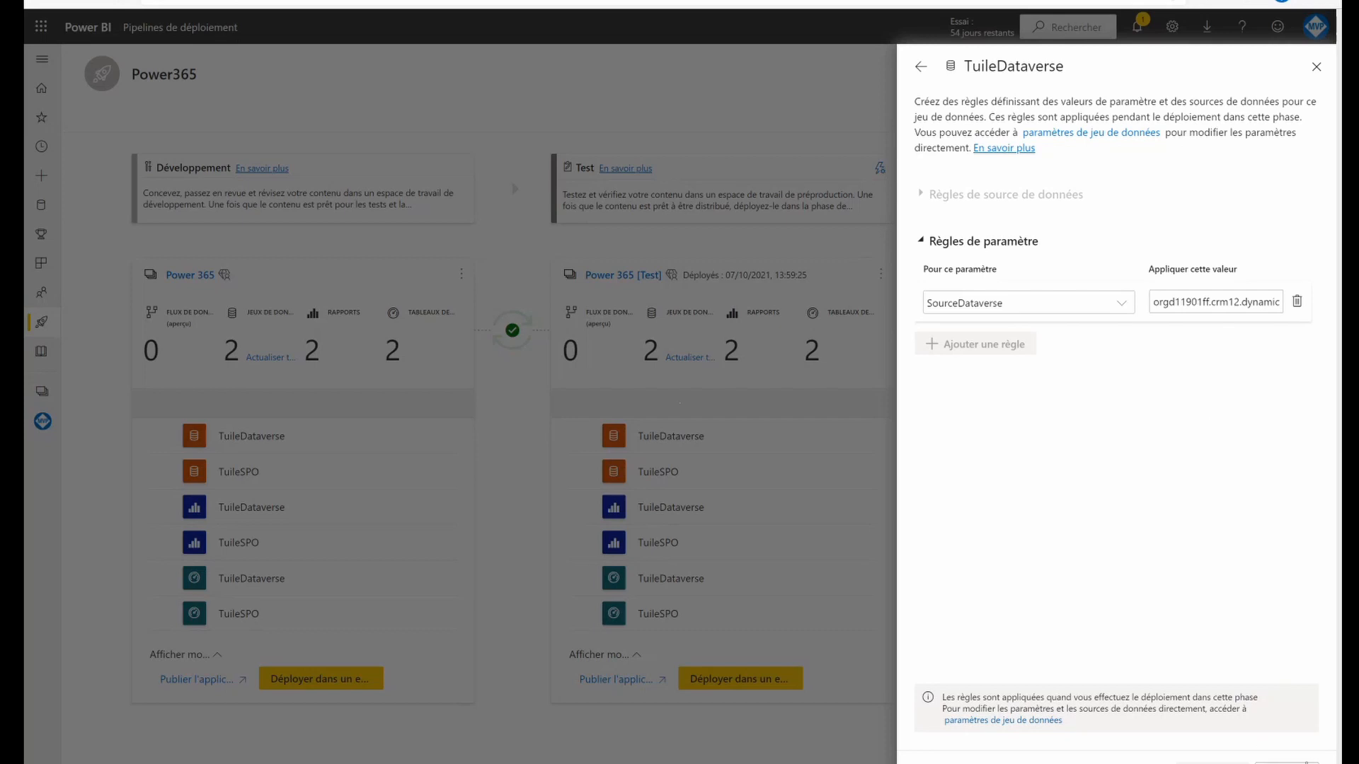
pyautogui.click(1307, 763)
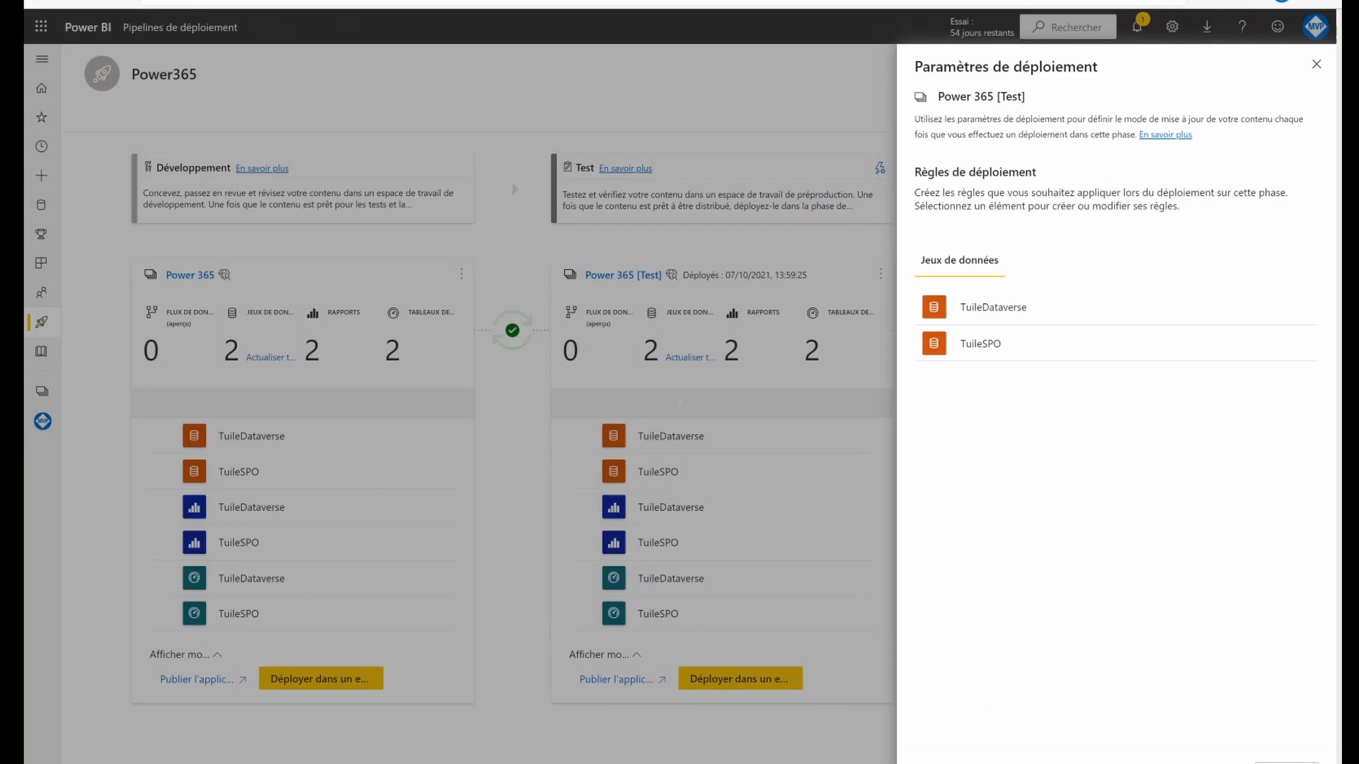
pyautogui.click(1316, 65)
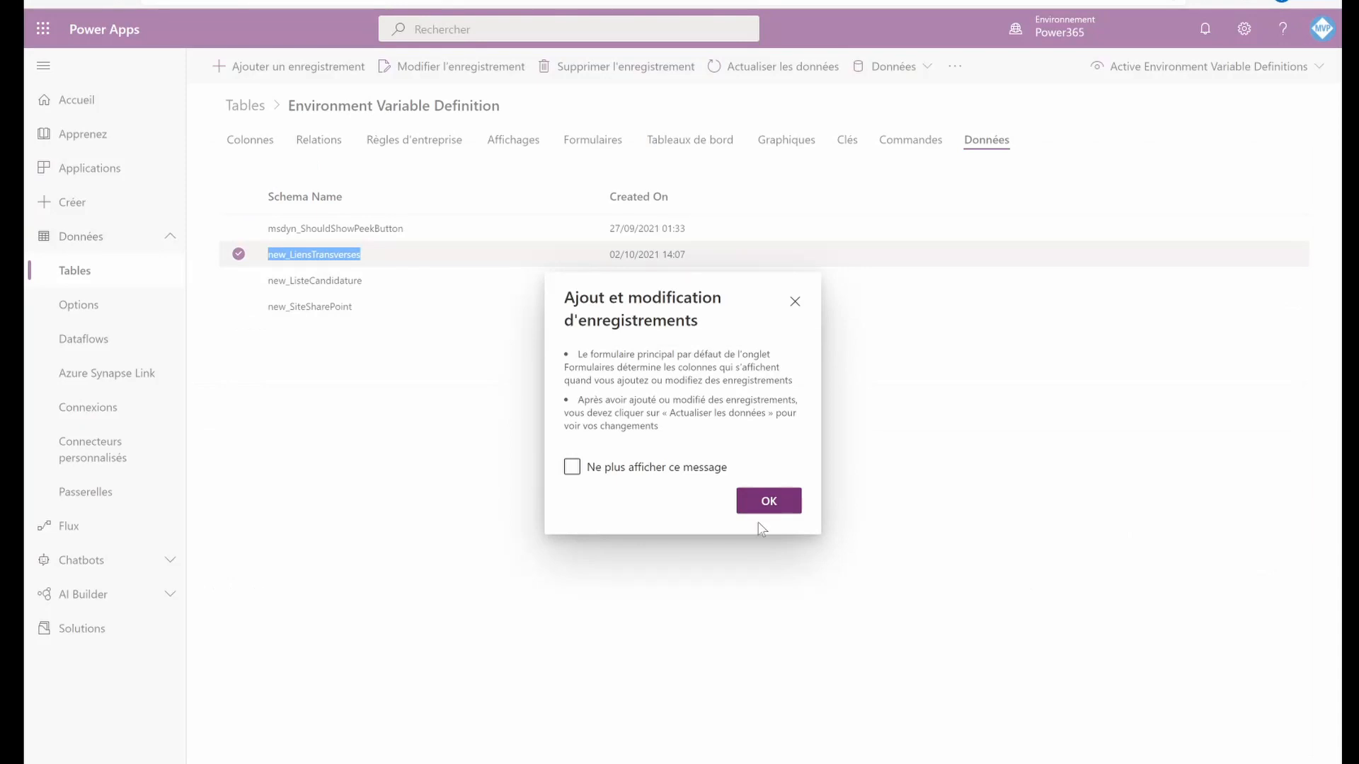
# Switch to Power Apps, dismiss the record-editing notice, and launch the Recrutement_Dataverse app with the already connected account.
pyautogui.click(773, 502)
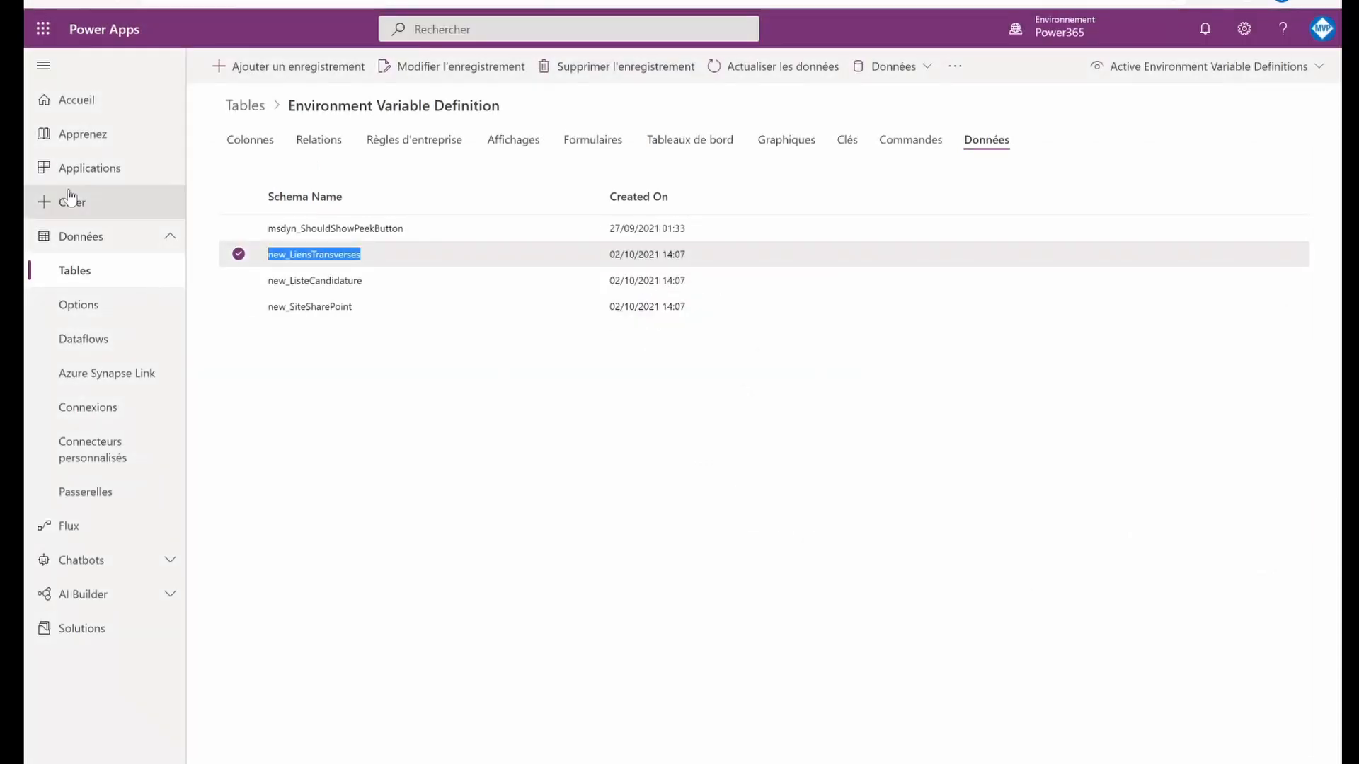
pyautogui.click(102, 164)
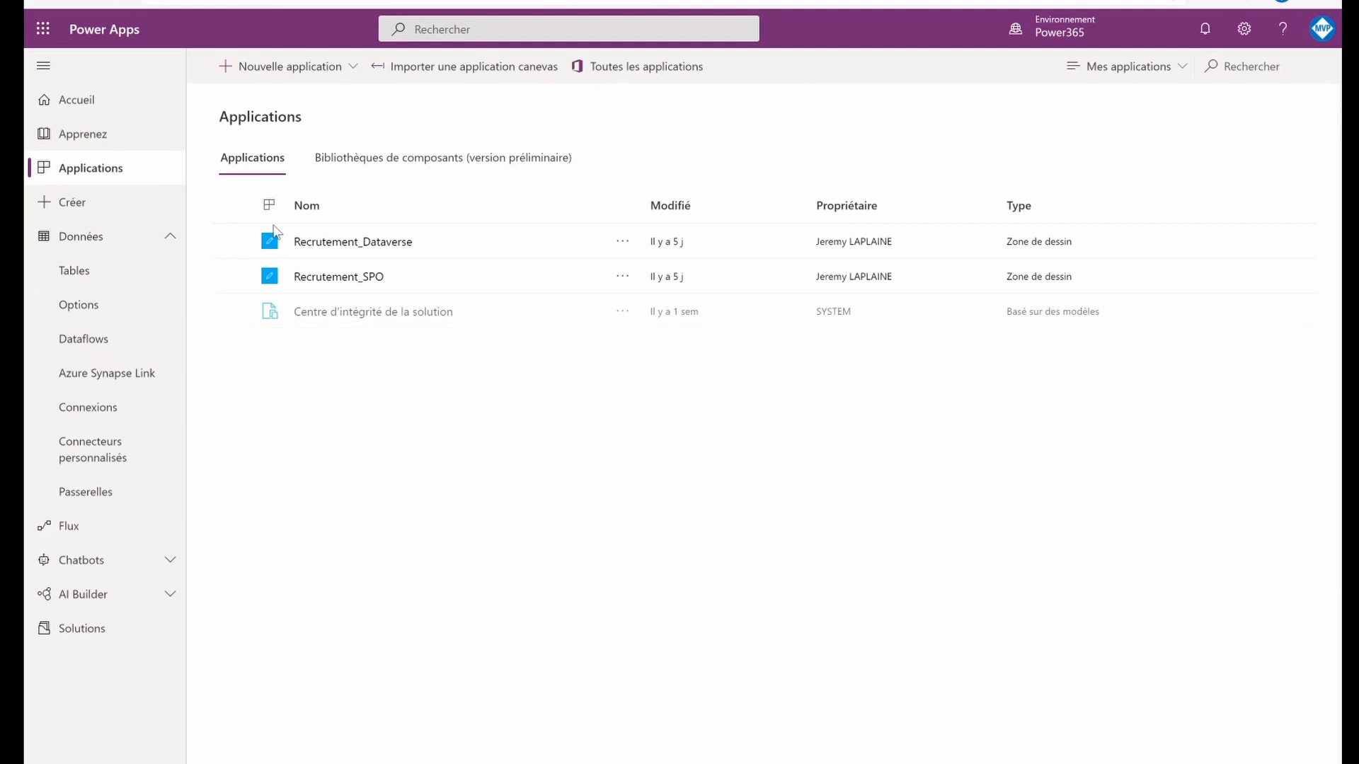
pyautogui.click(354, 243)
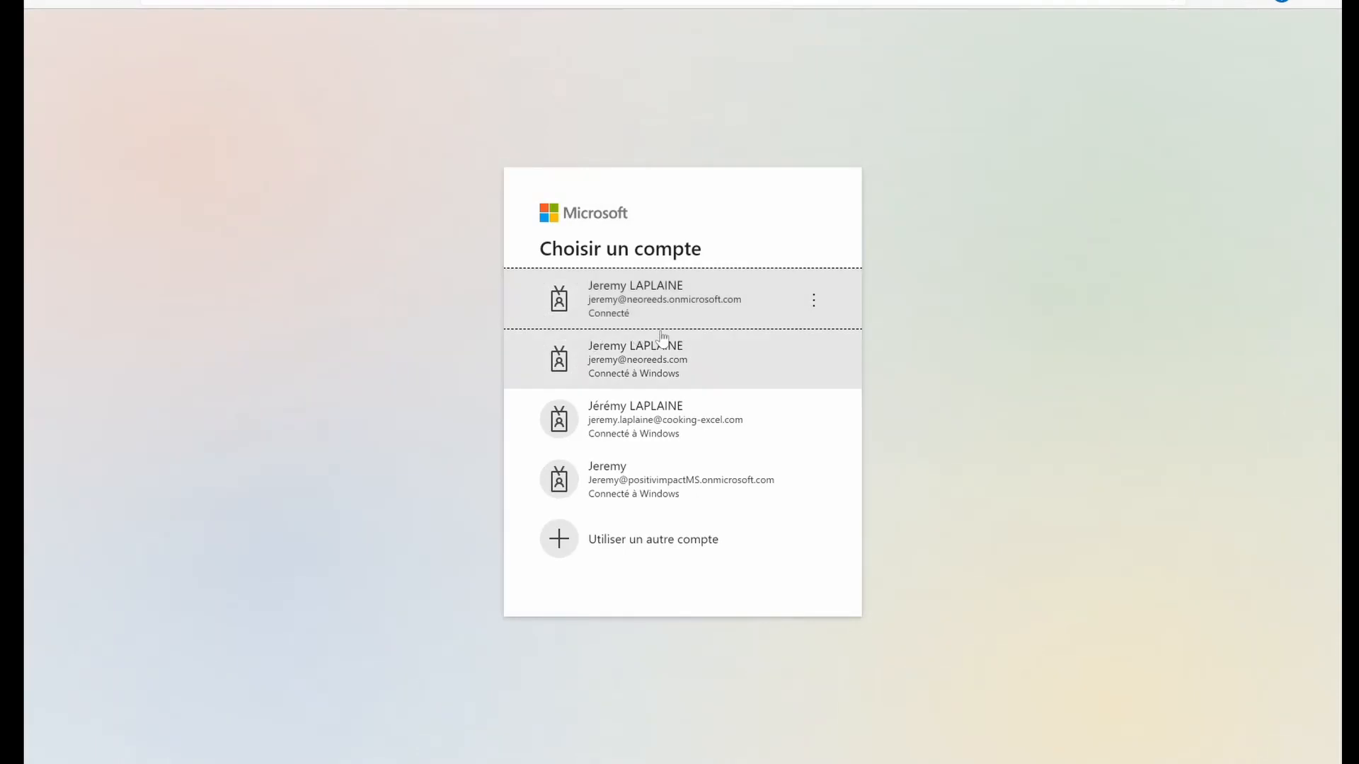
pyautogui.click(692, 303)
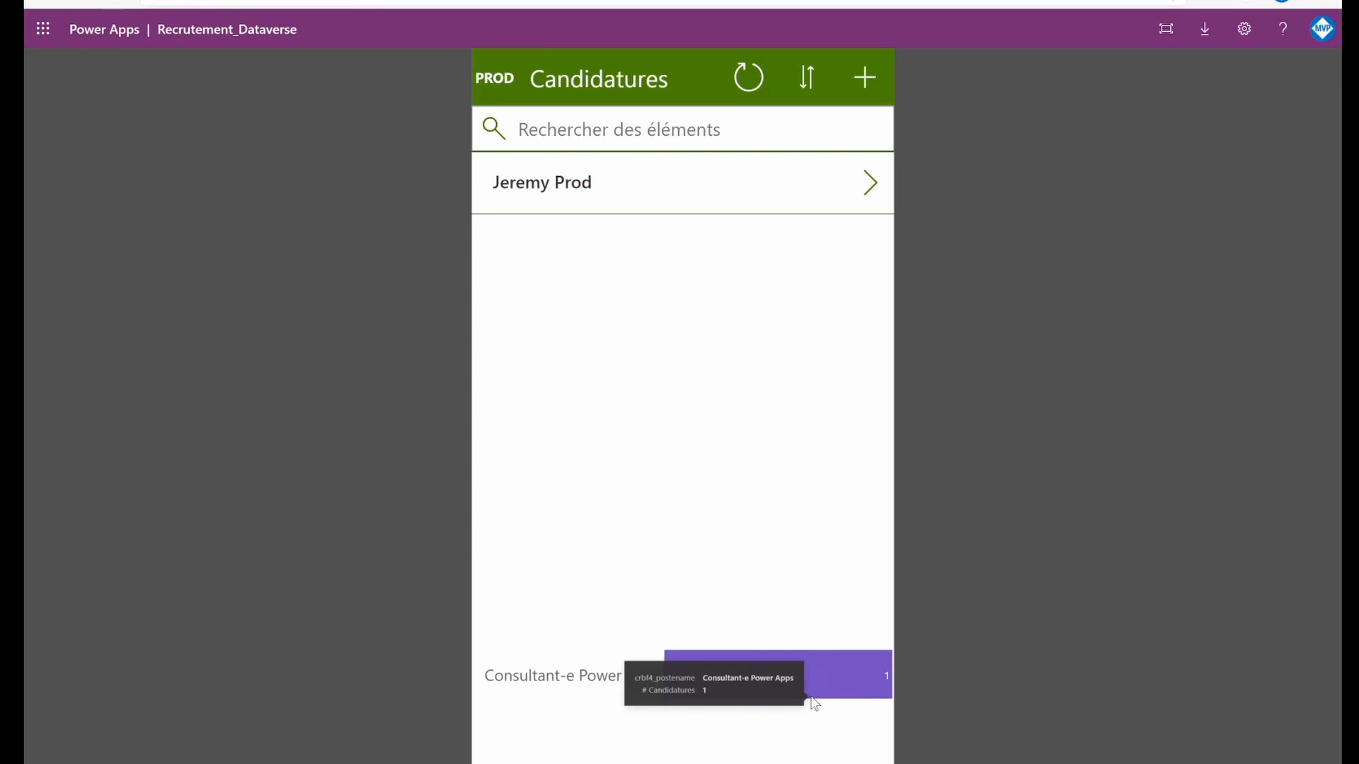
# Add a candidature with the candidate's first name and the post Consultant-e Power BI Confirmé-e, and save it.
pyautogui.click(877, 76)
pyautogui.click(812, 174)
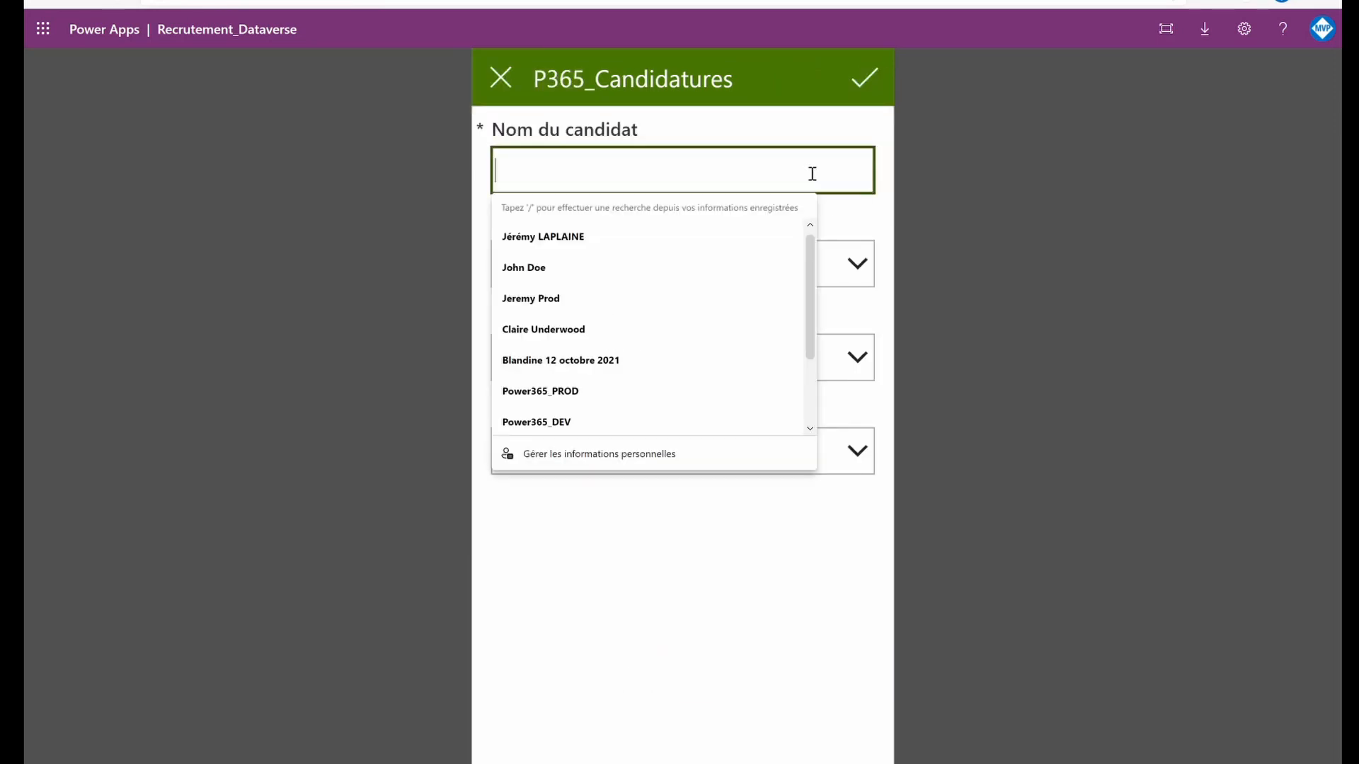
pyautogui.write('Bruno')
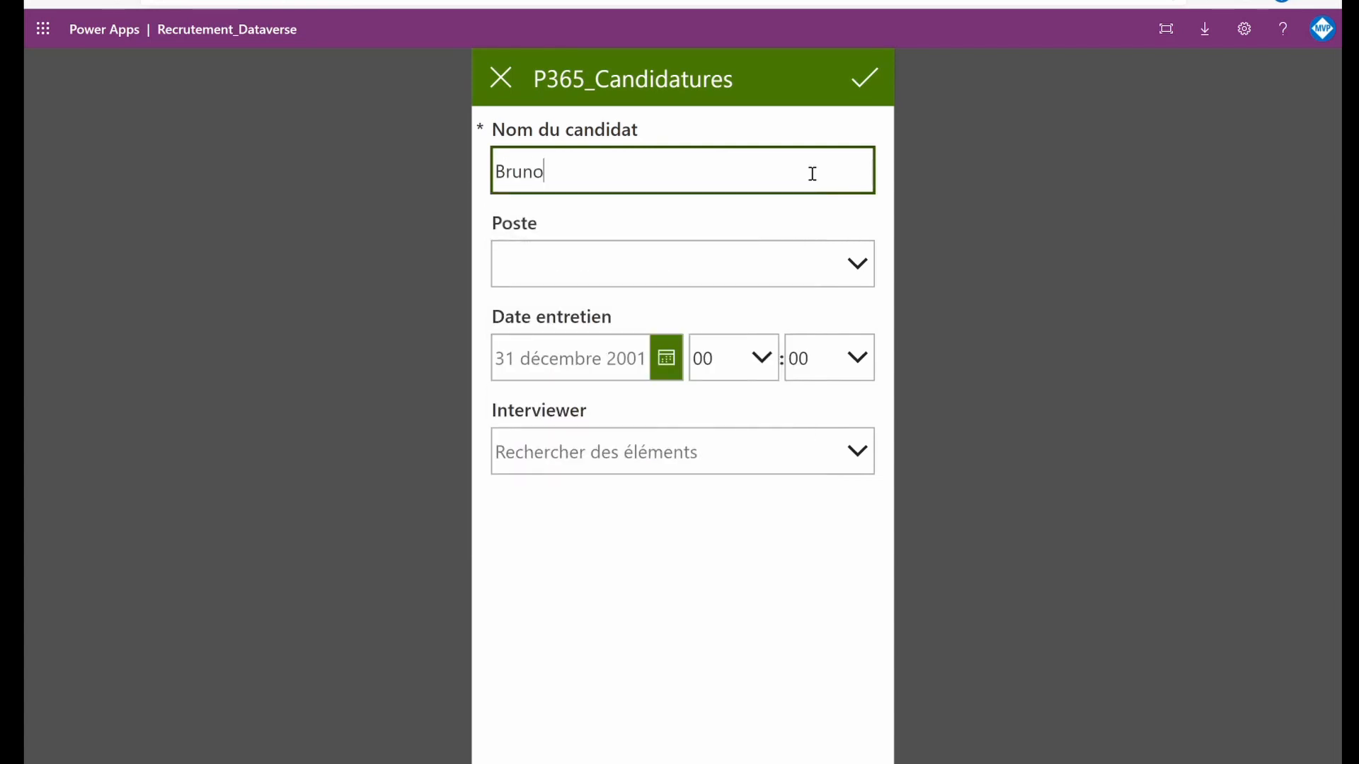
pyautogui.click(849, 264)
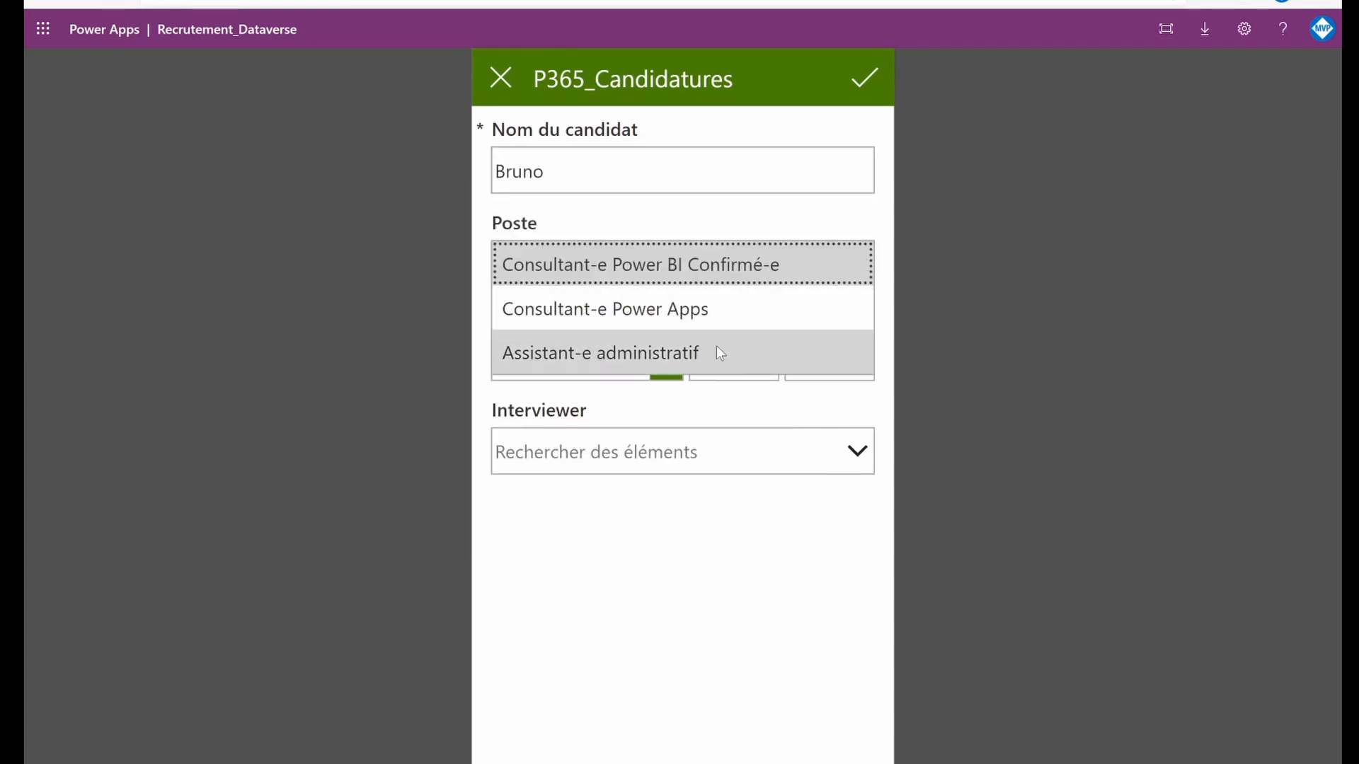
pyautogui.click(751, 281)
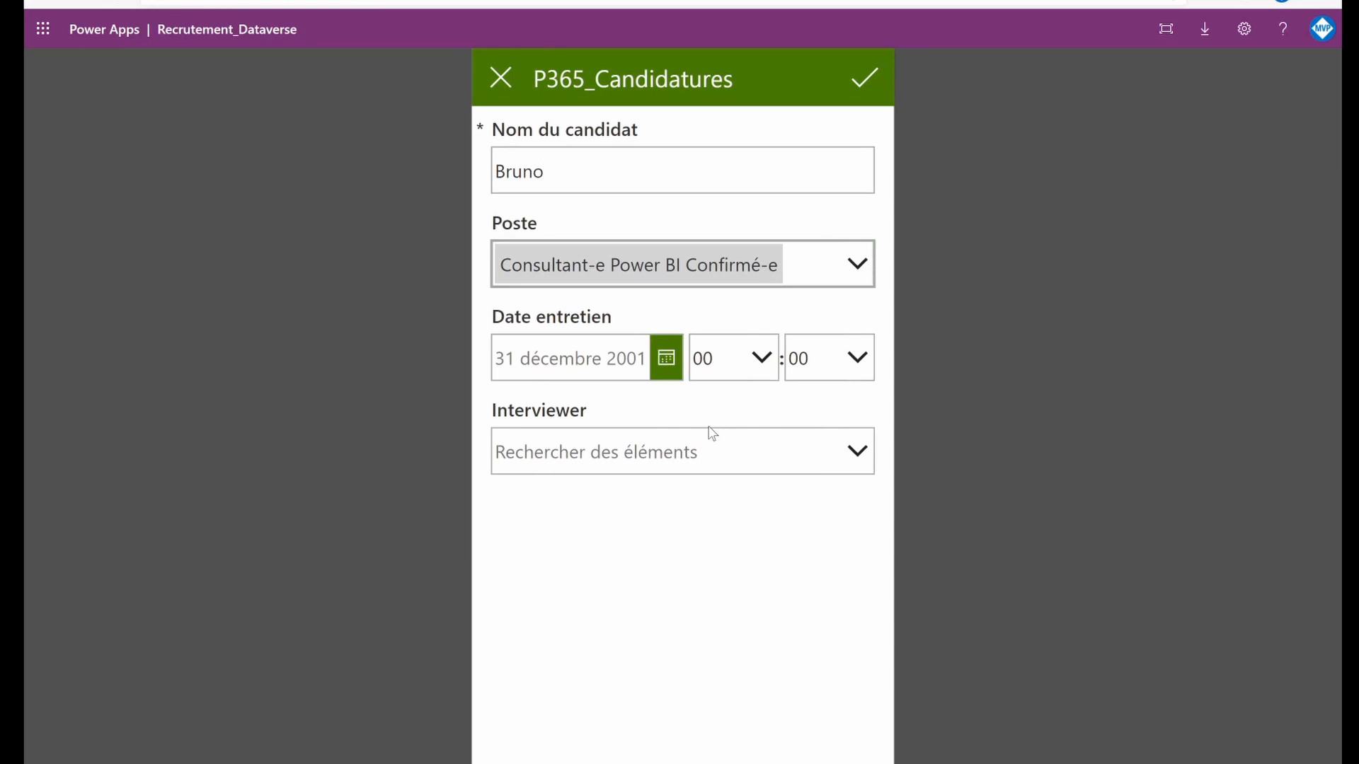
pyautogui.click(855, 91)
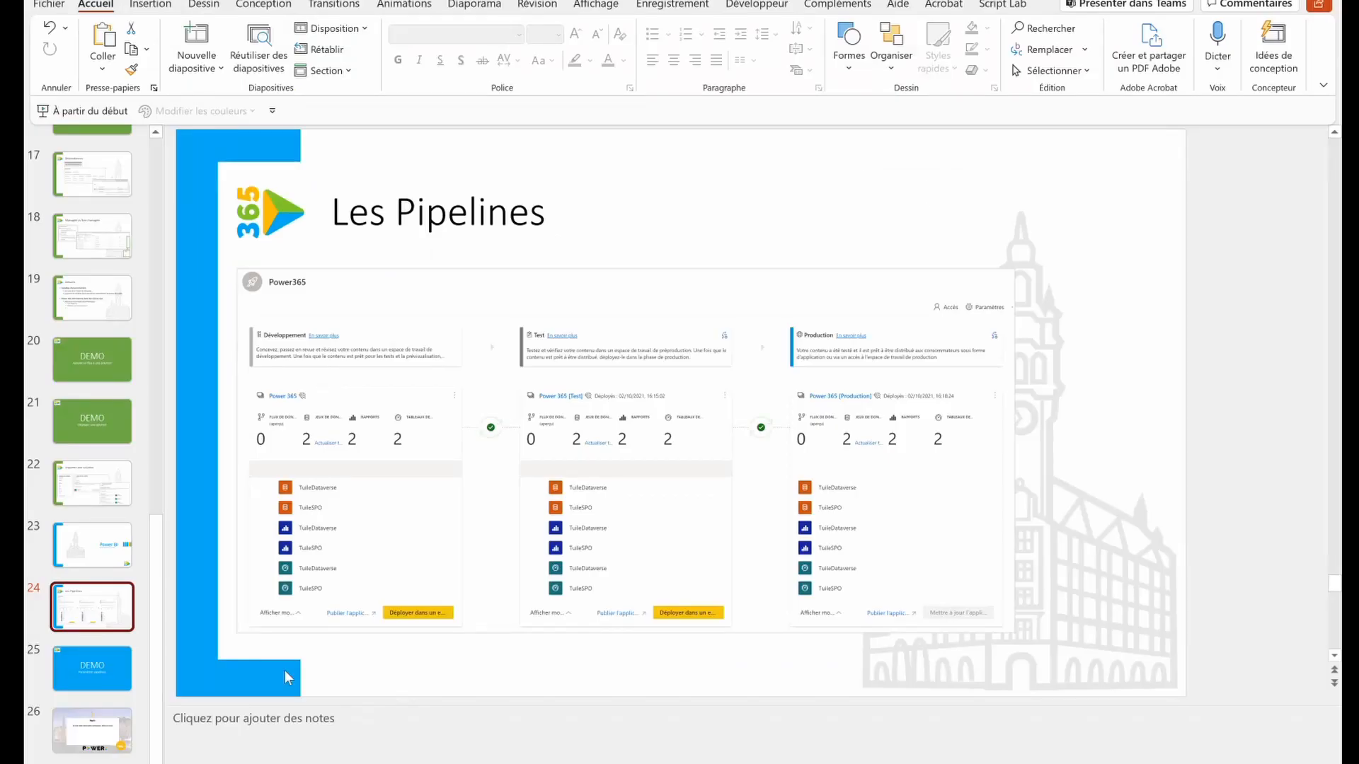
# Switch to PowerPoint and display the "DEMO Paramétrer pipelines" slide.
pyautogui.click(100, 673)
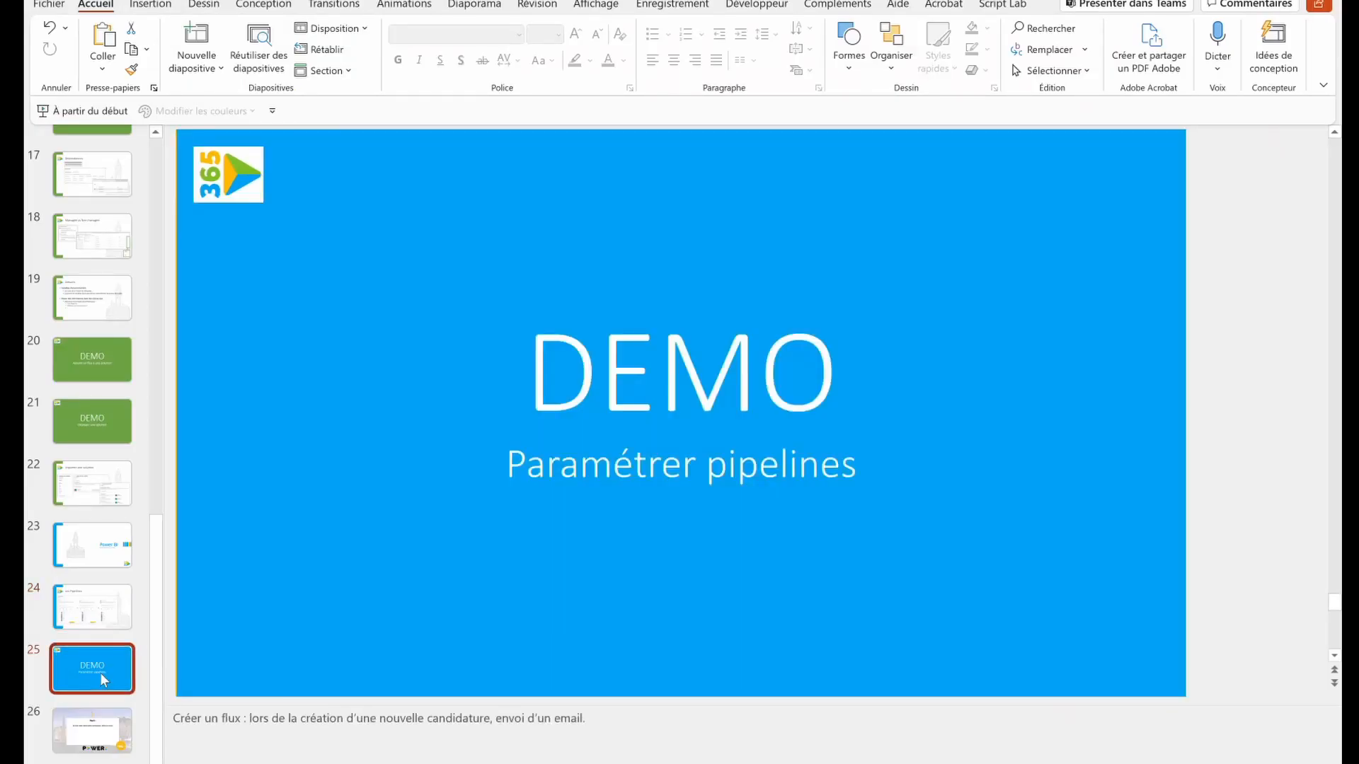